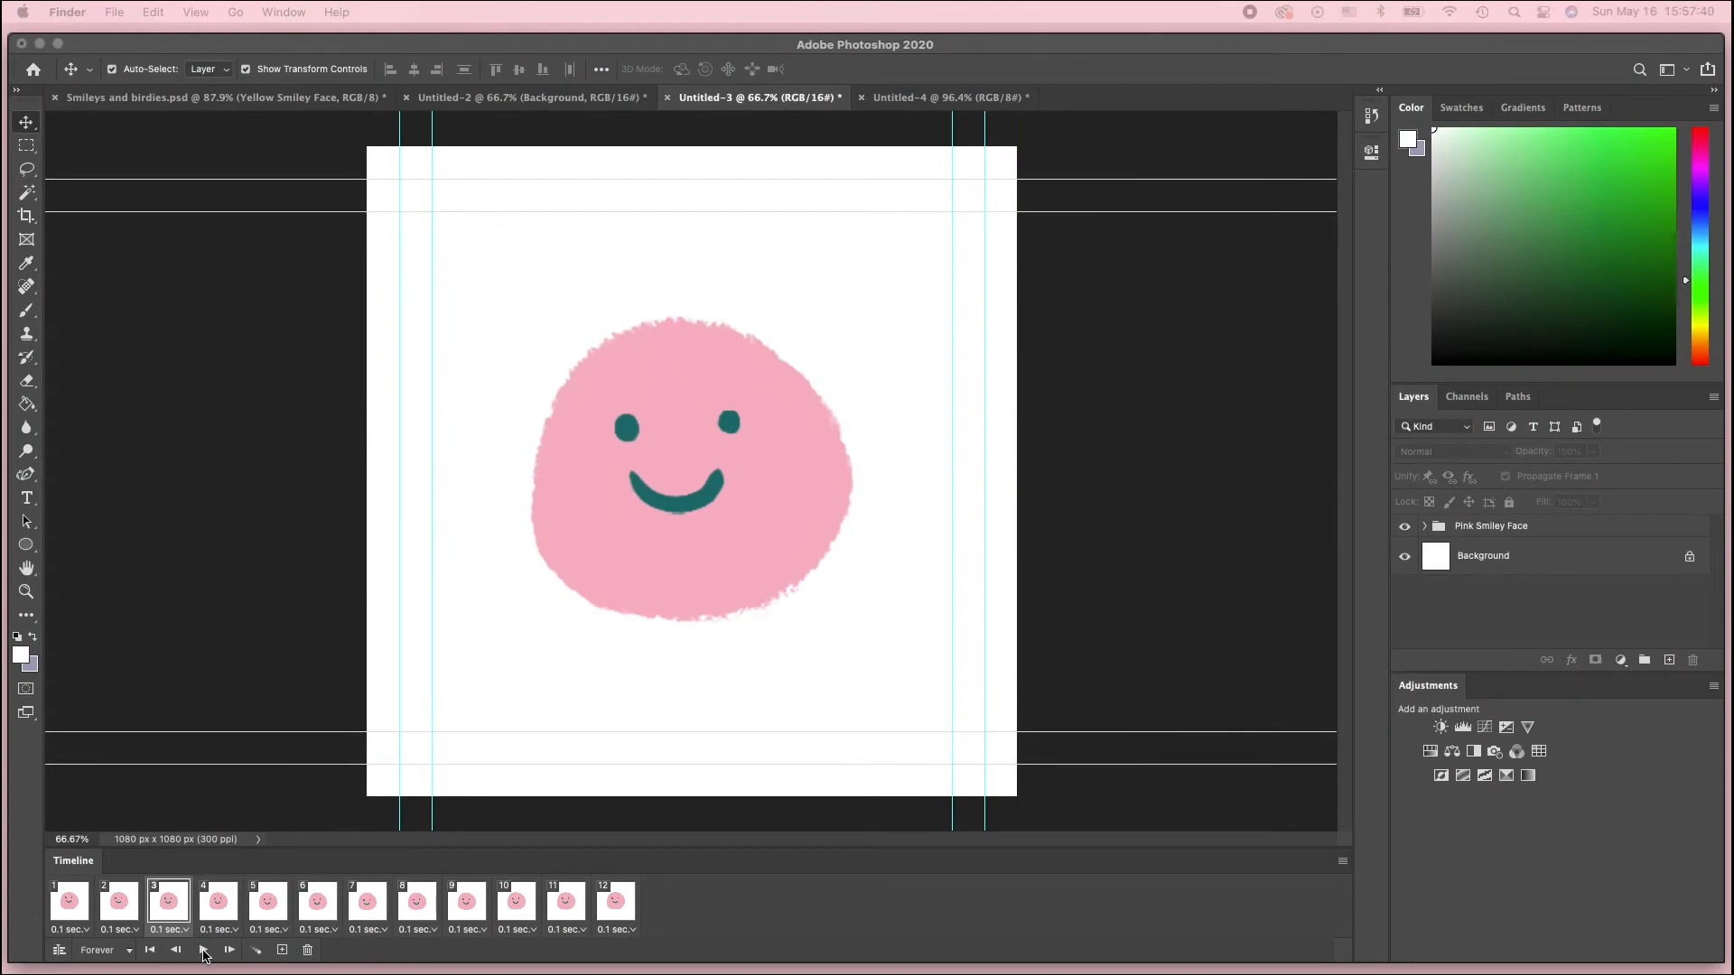
# Play and then stop the existing smiley frame animation in Untitled-3
pyautogui.click(204, 950)
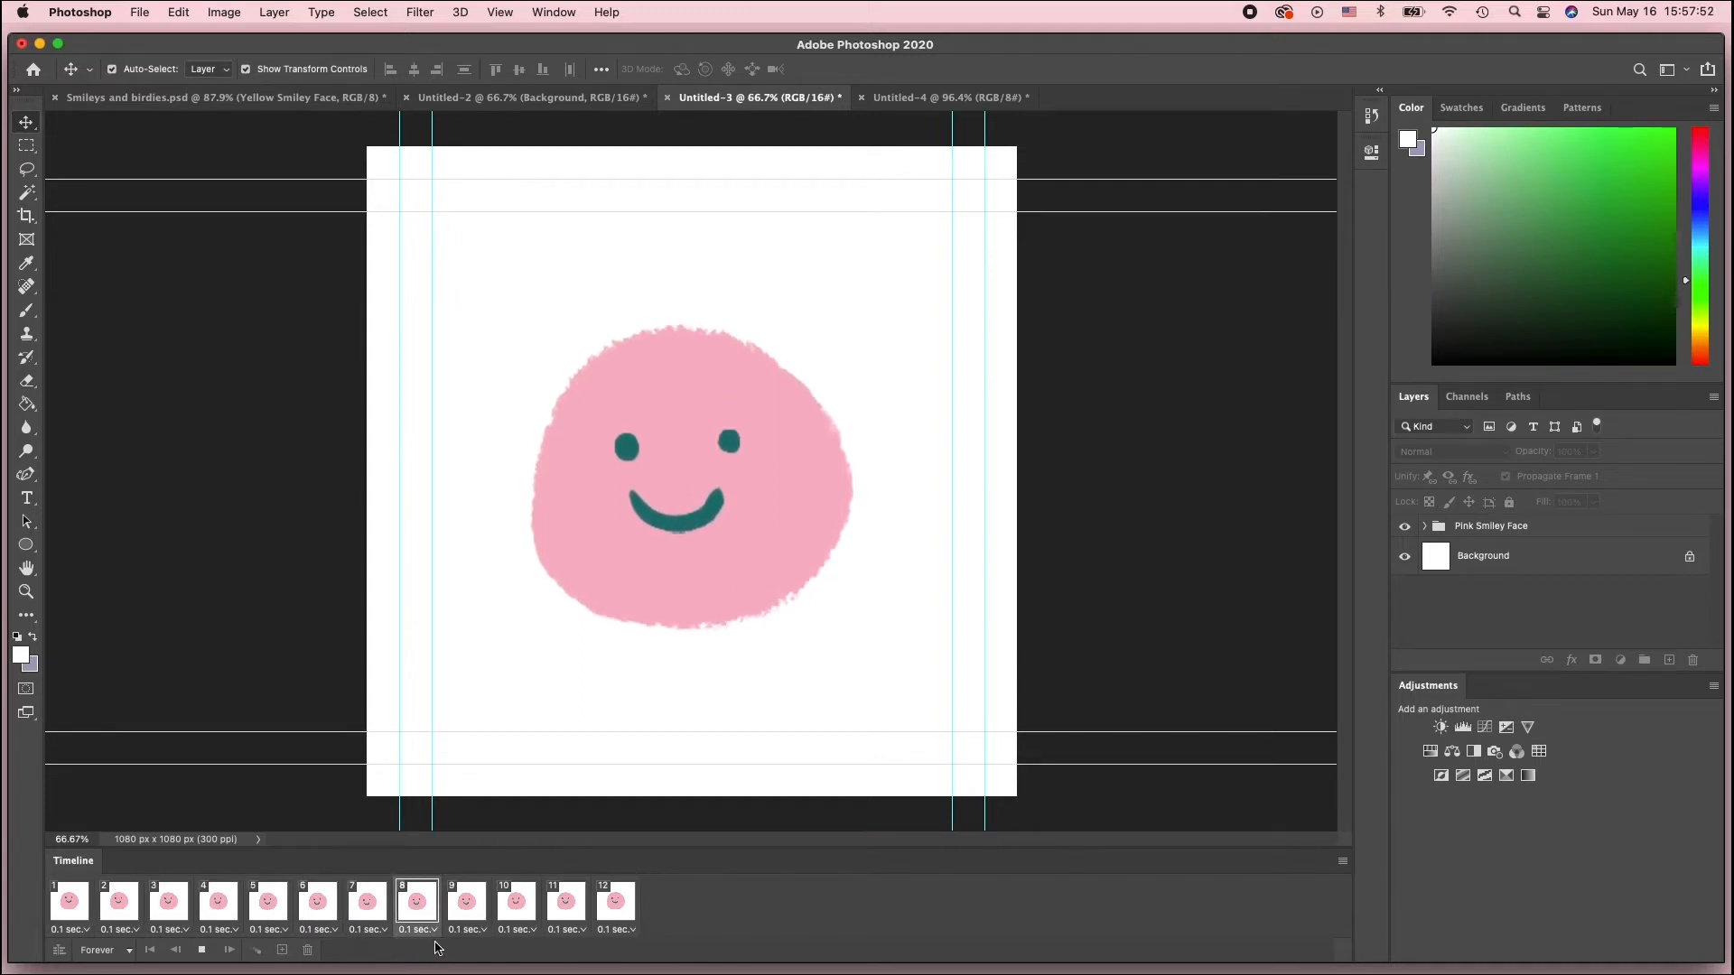
pyautogui.click(204, 951)
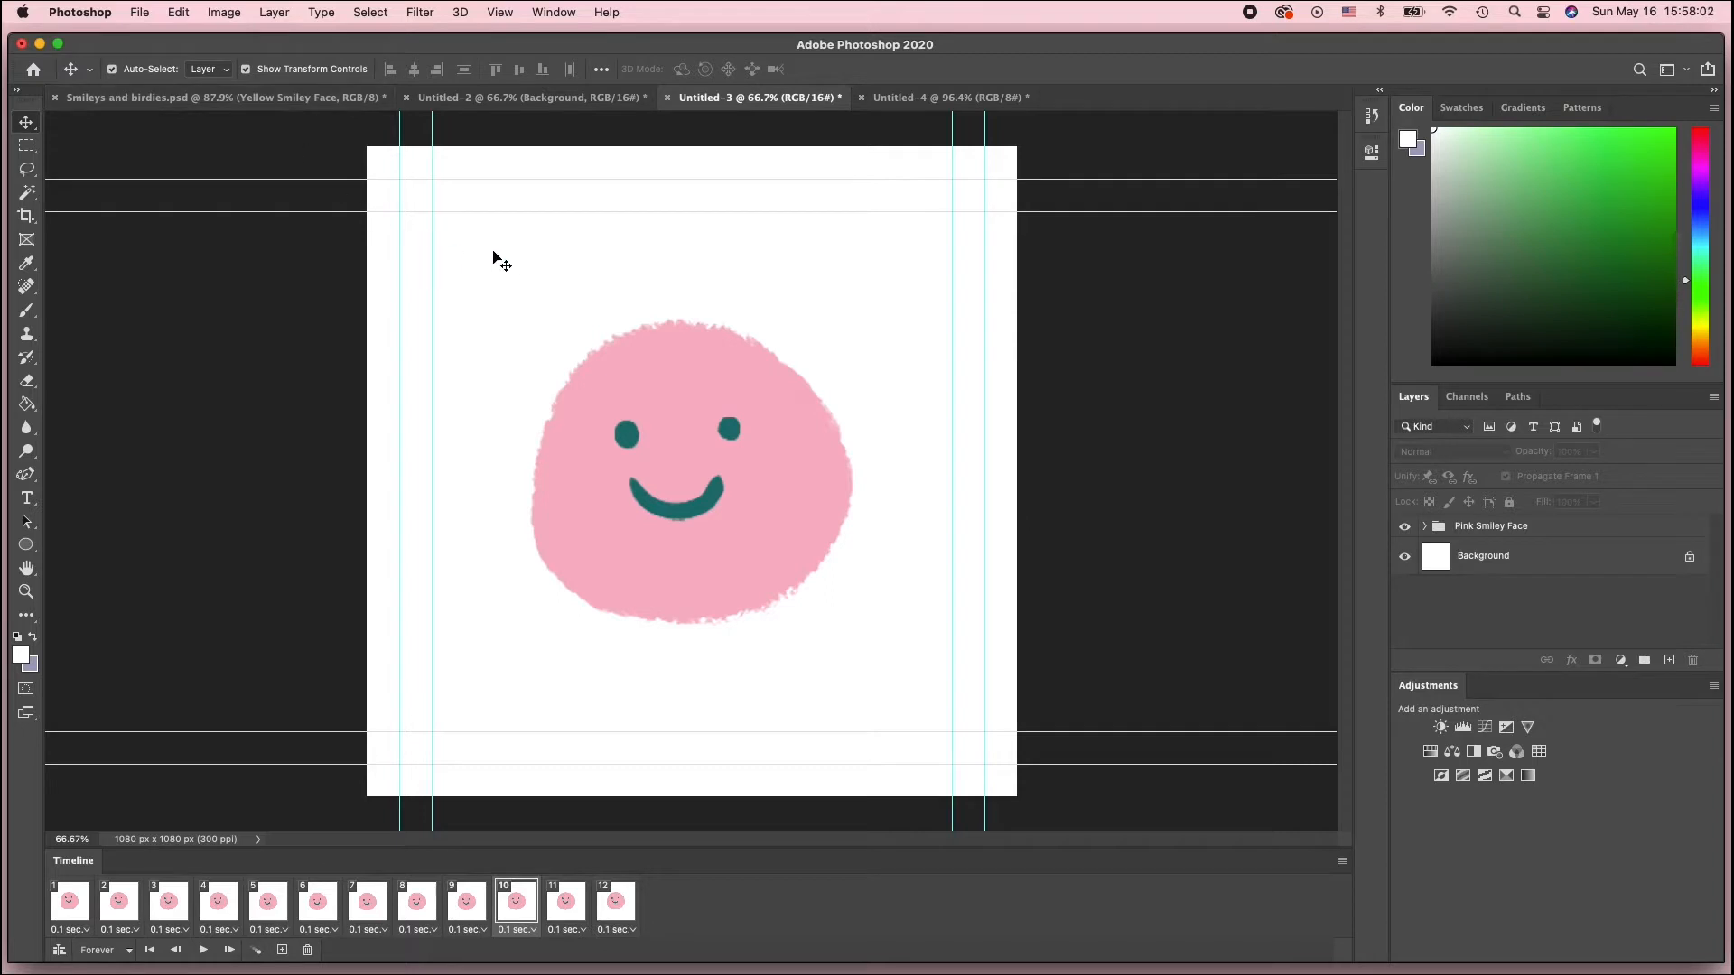
# Create a new document from the 1080 x 1080 px, 300 ppi custom preset named the-nod
pyautogui.click(140, 12)
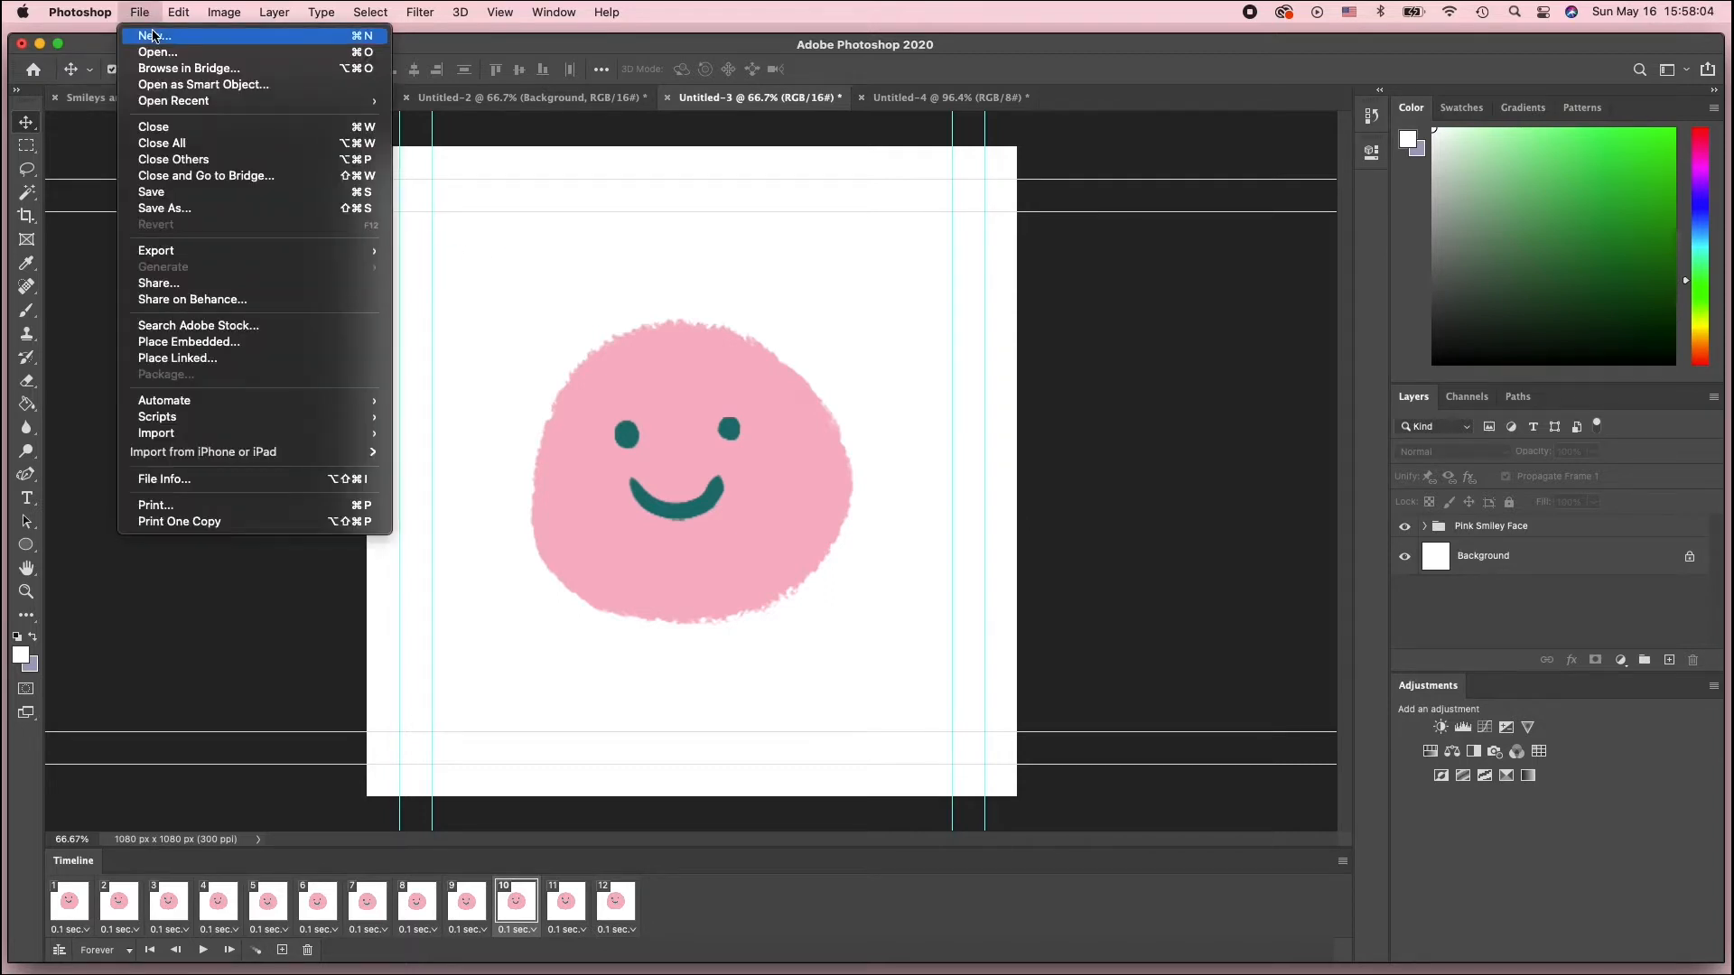
pyautogui.click(155, 37)
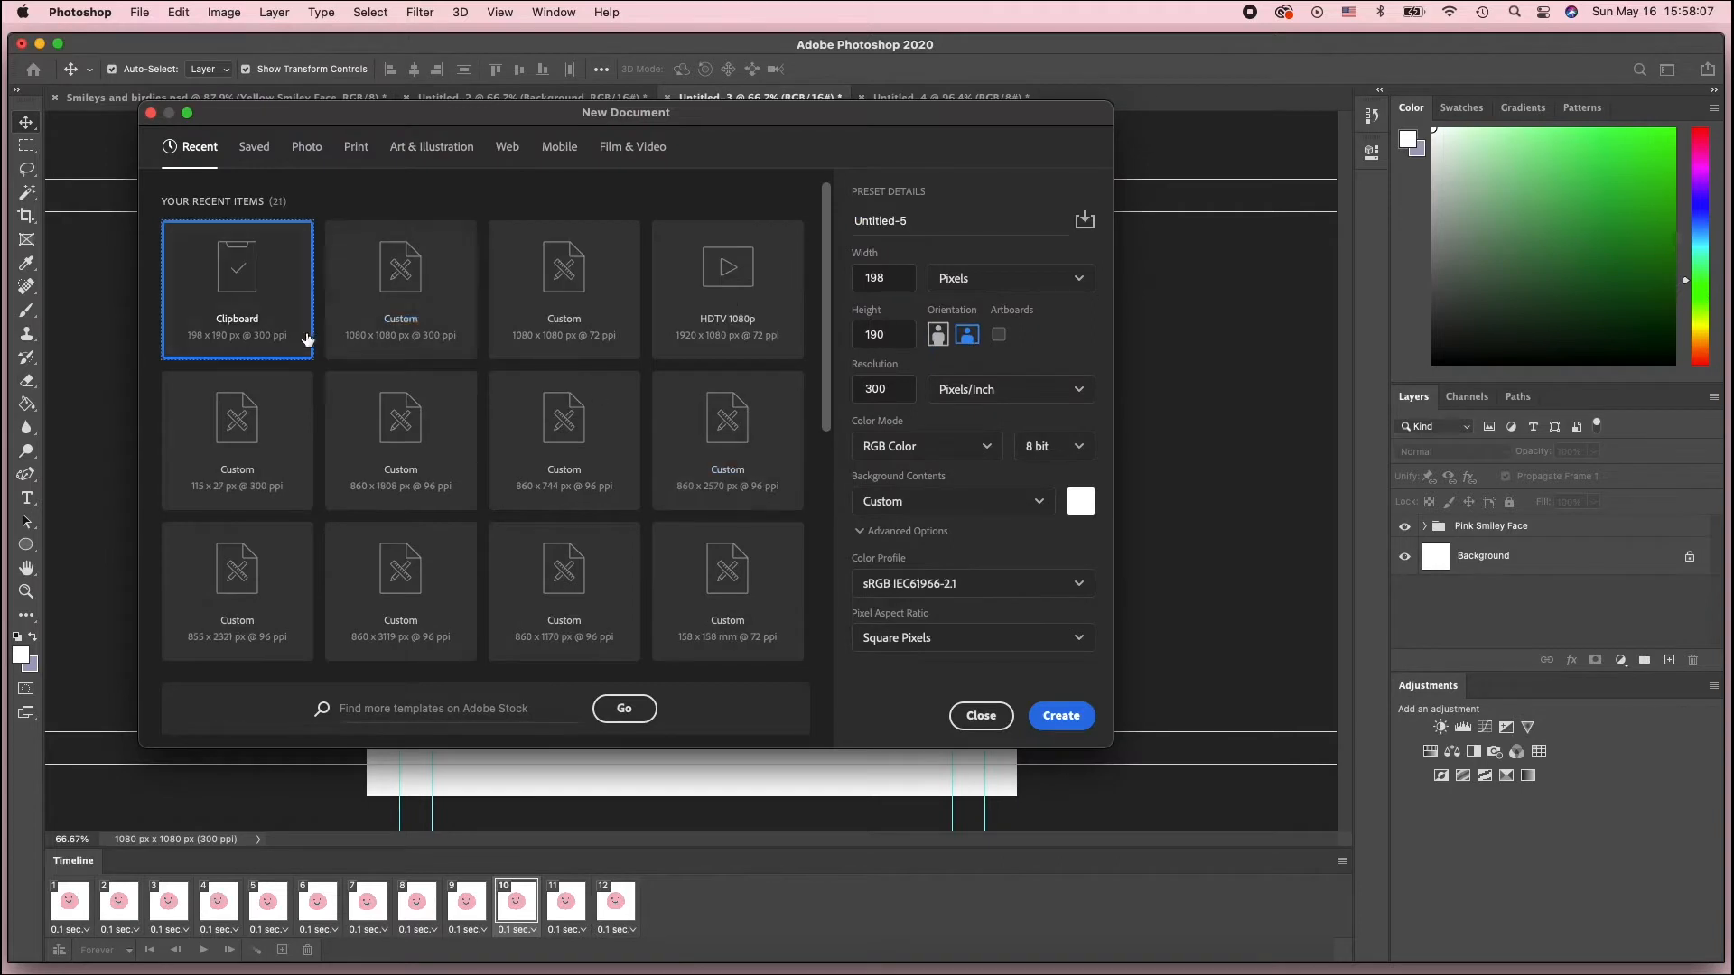
pyautogui.click(453, 291)
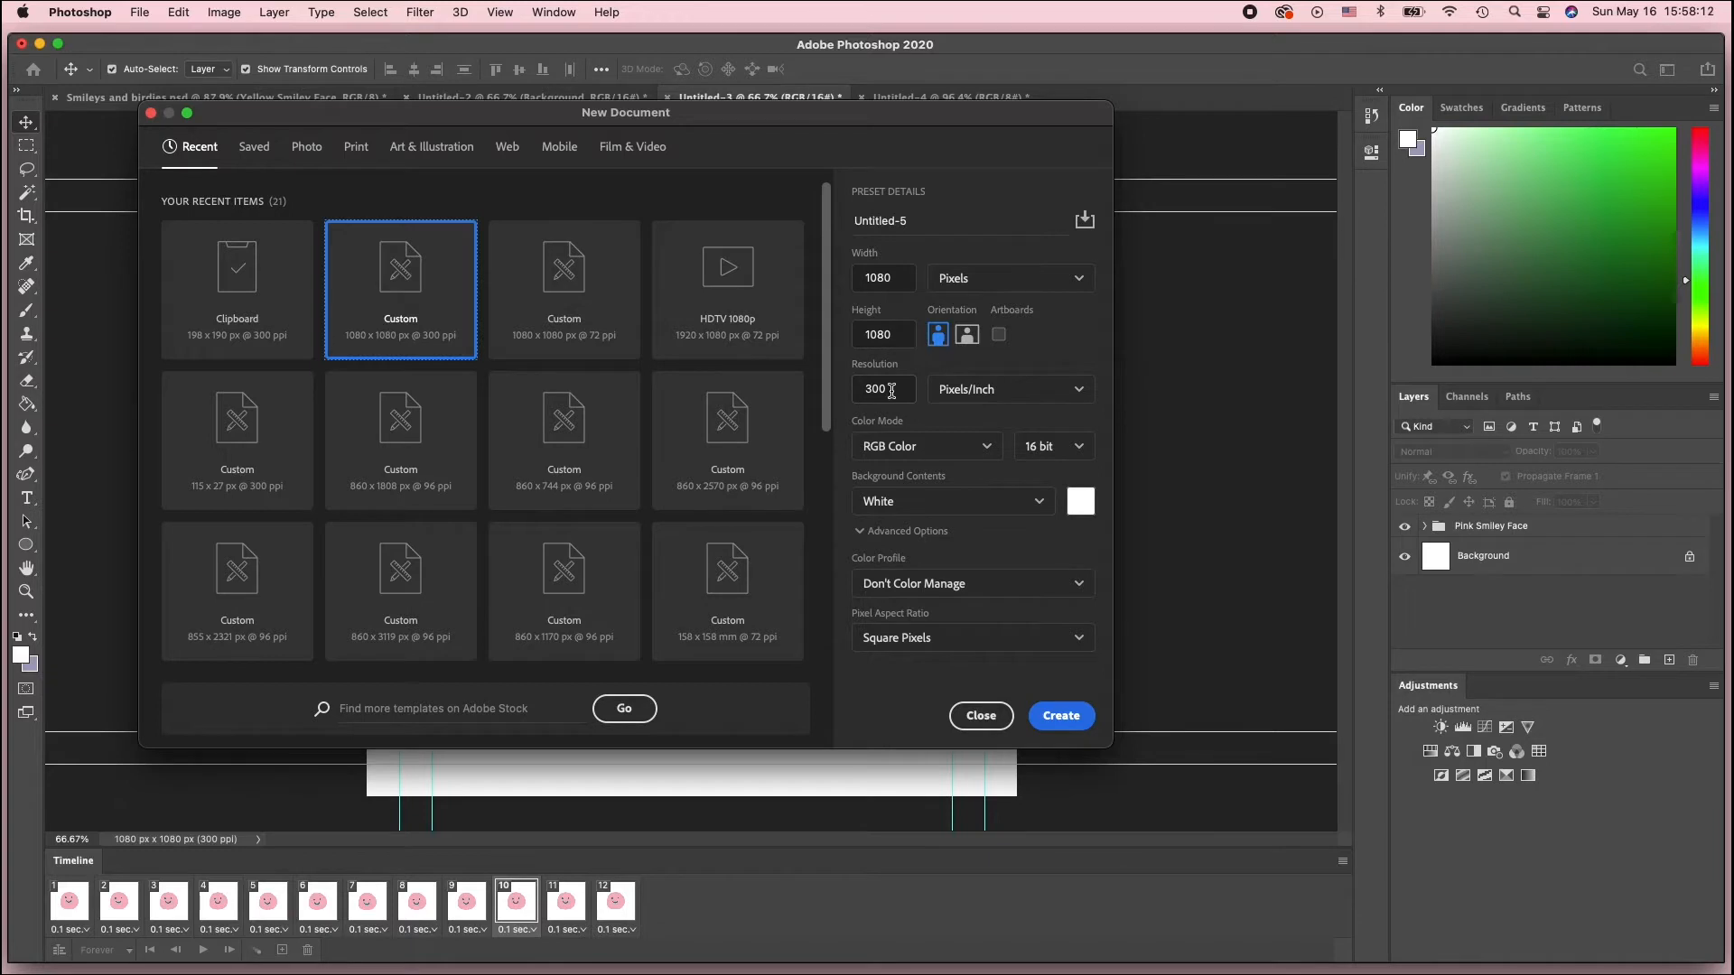
pyautogui.click(897, 218)
pyautogui.write('th')
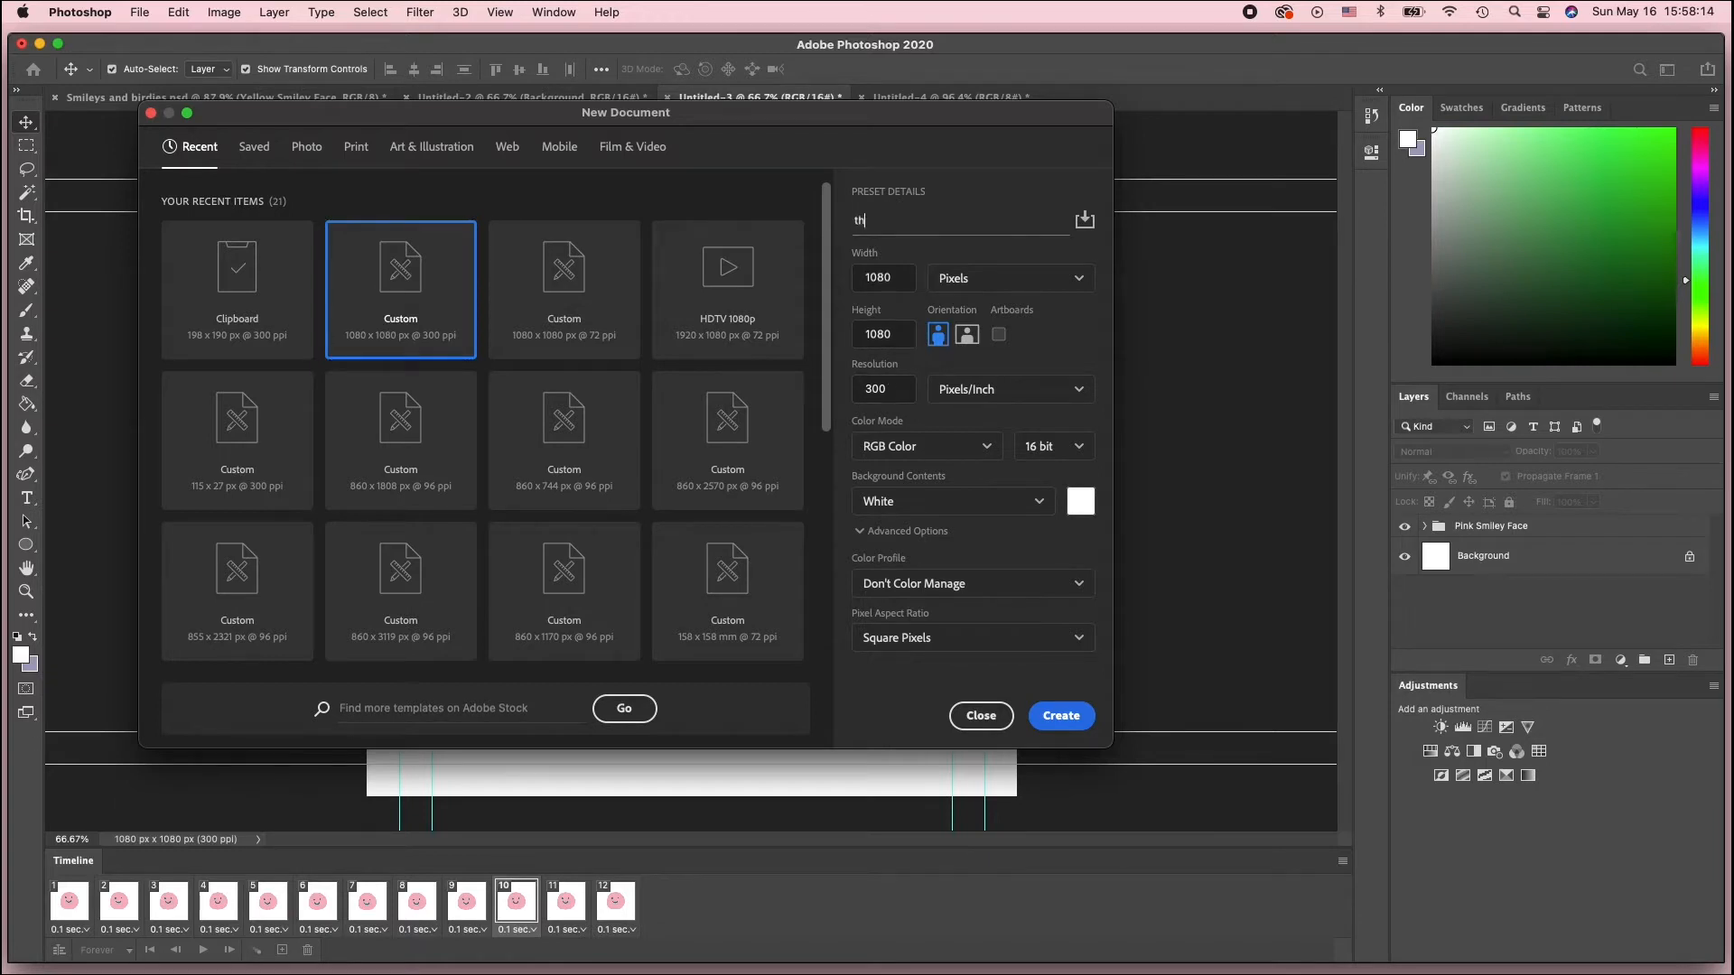
pyautogui.write('e-nod')
pyautogui.press('Return')
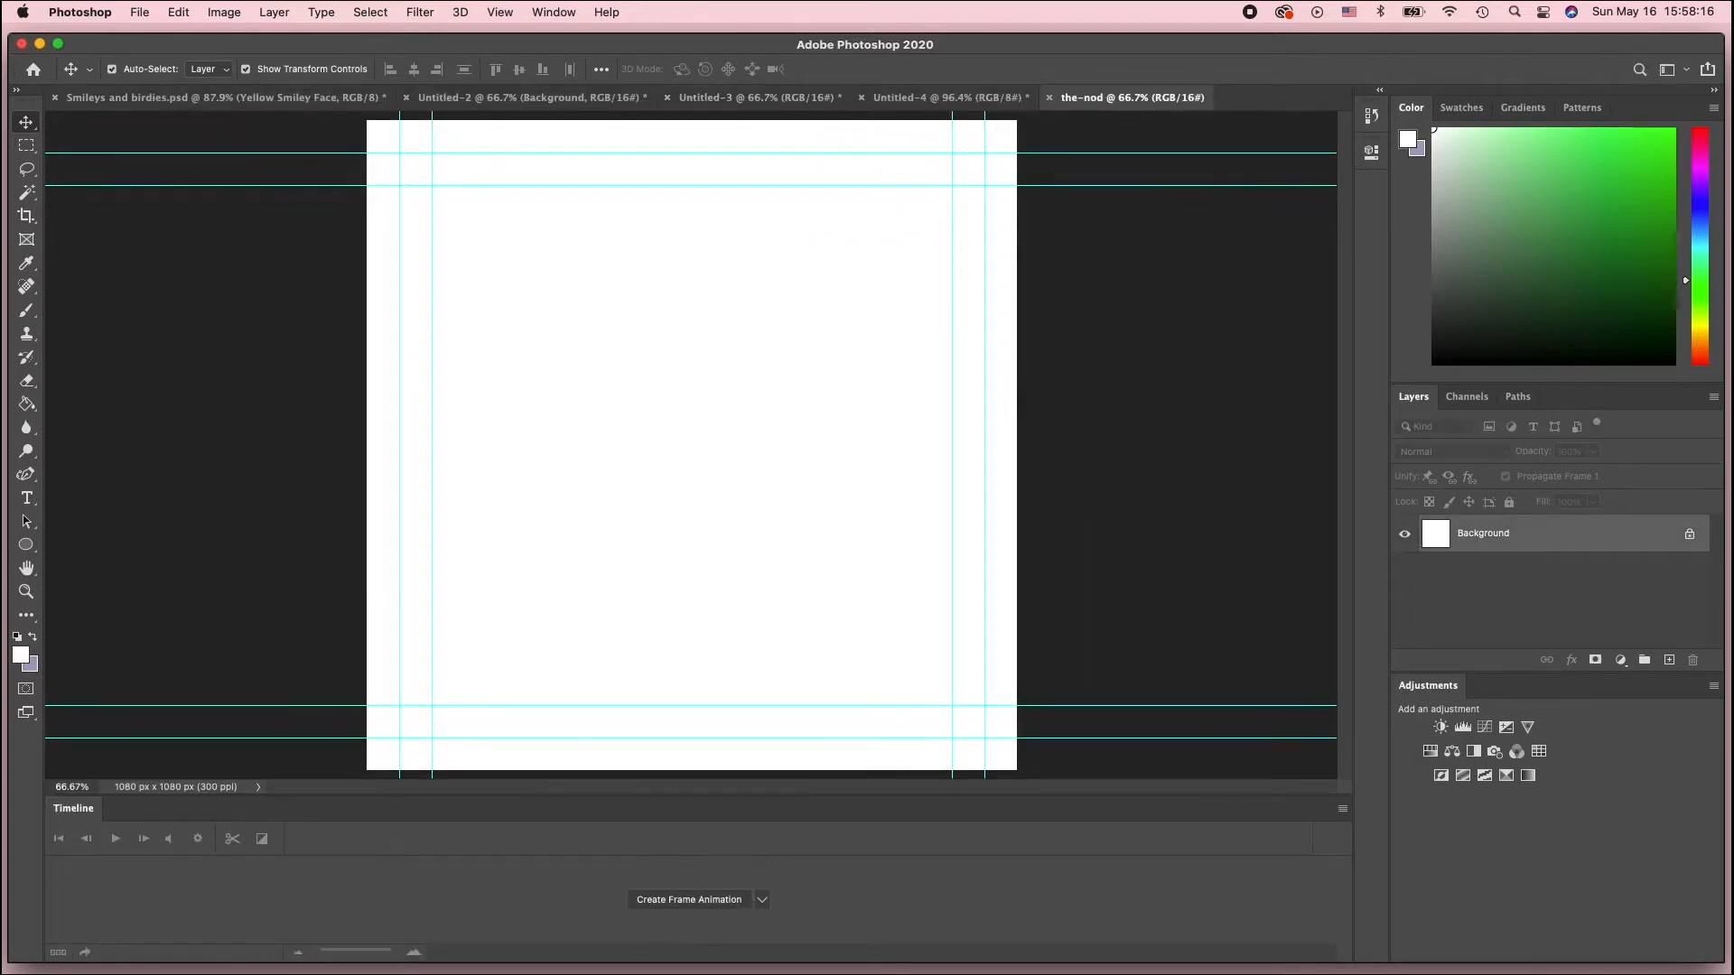
# Copy the Pink Smiley Face group from Smileys and birdies.psd into the-nod document
pyautogui.click(254, 99)
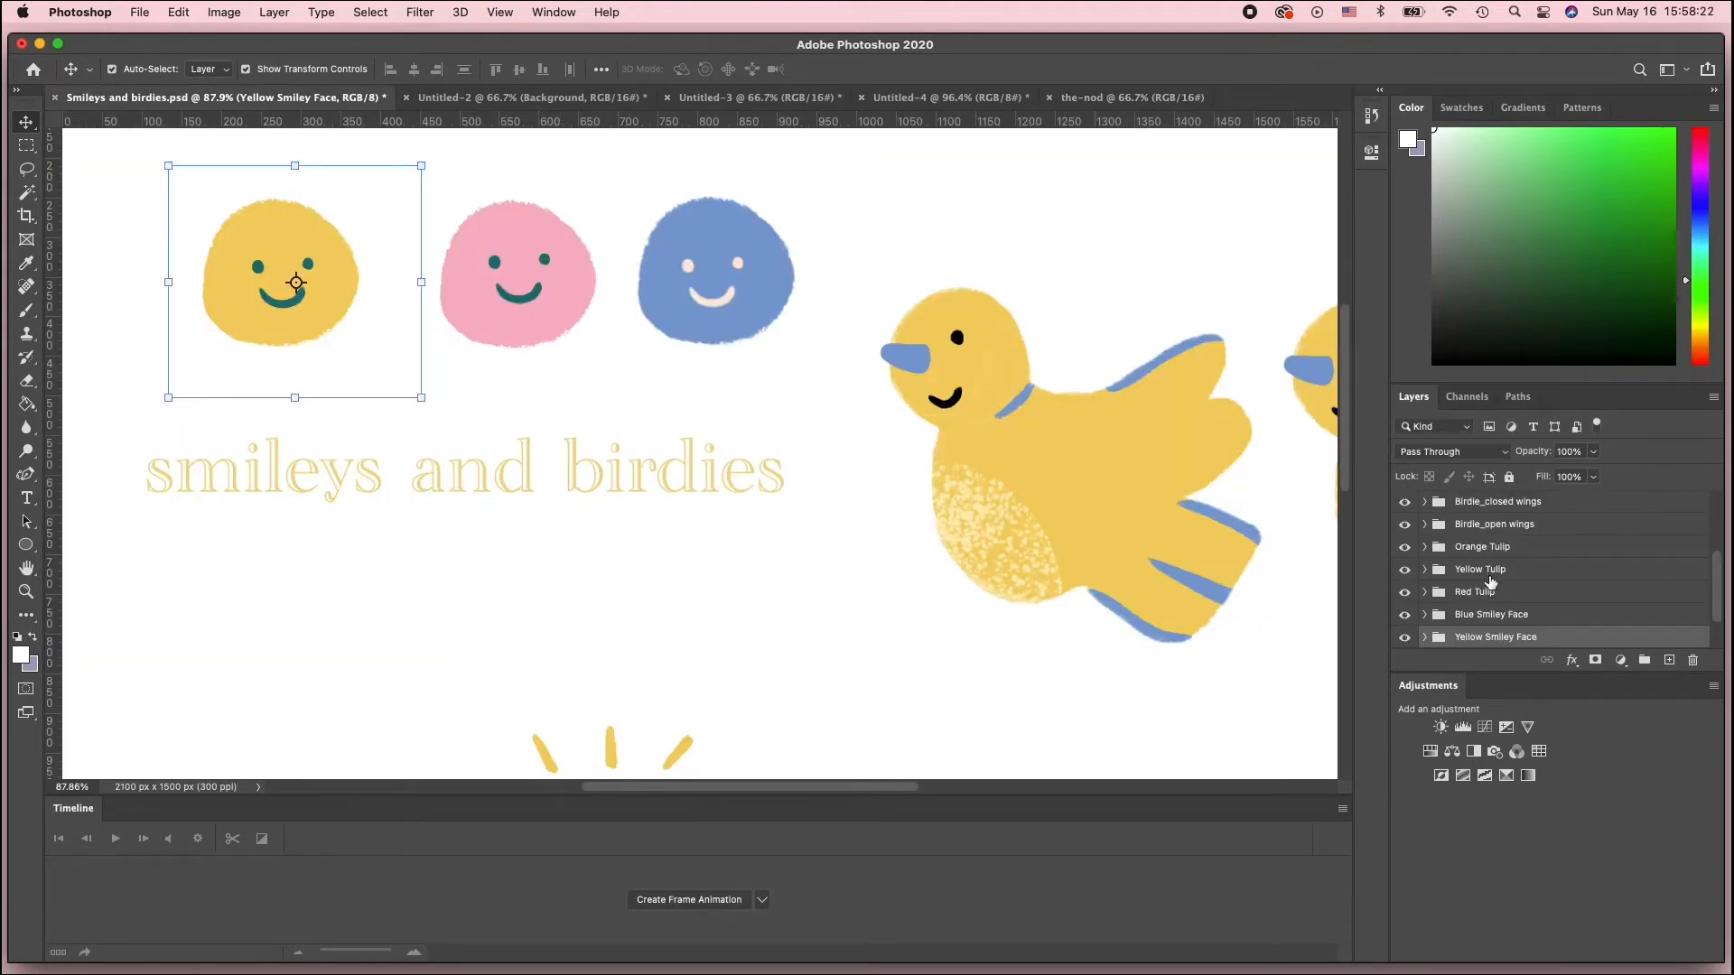
pyautogui.scroll(-2, 1495, 587)
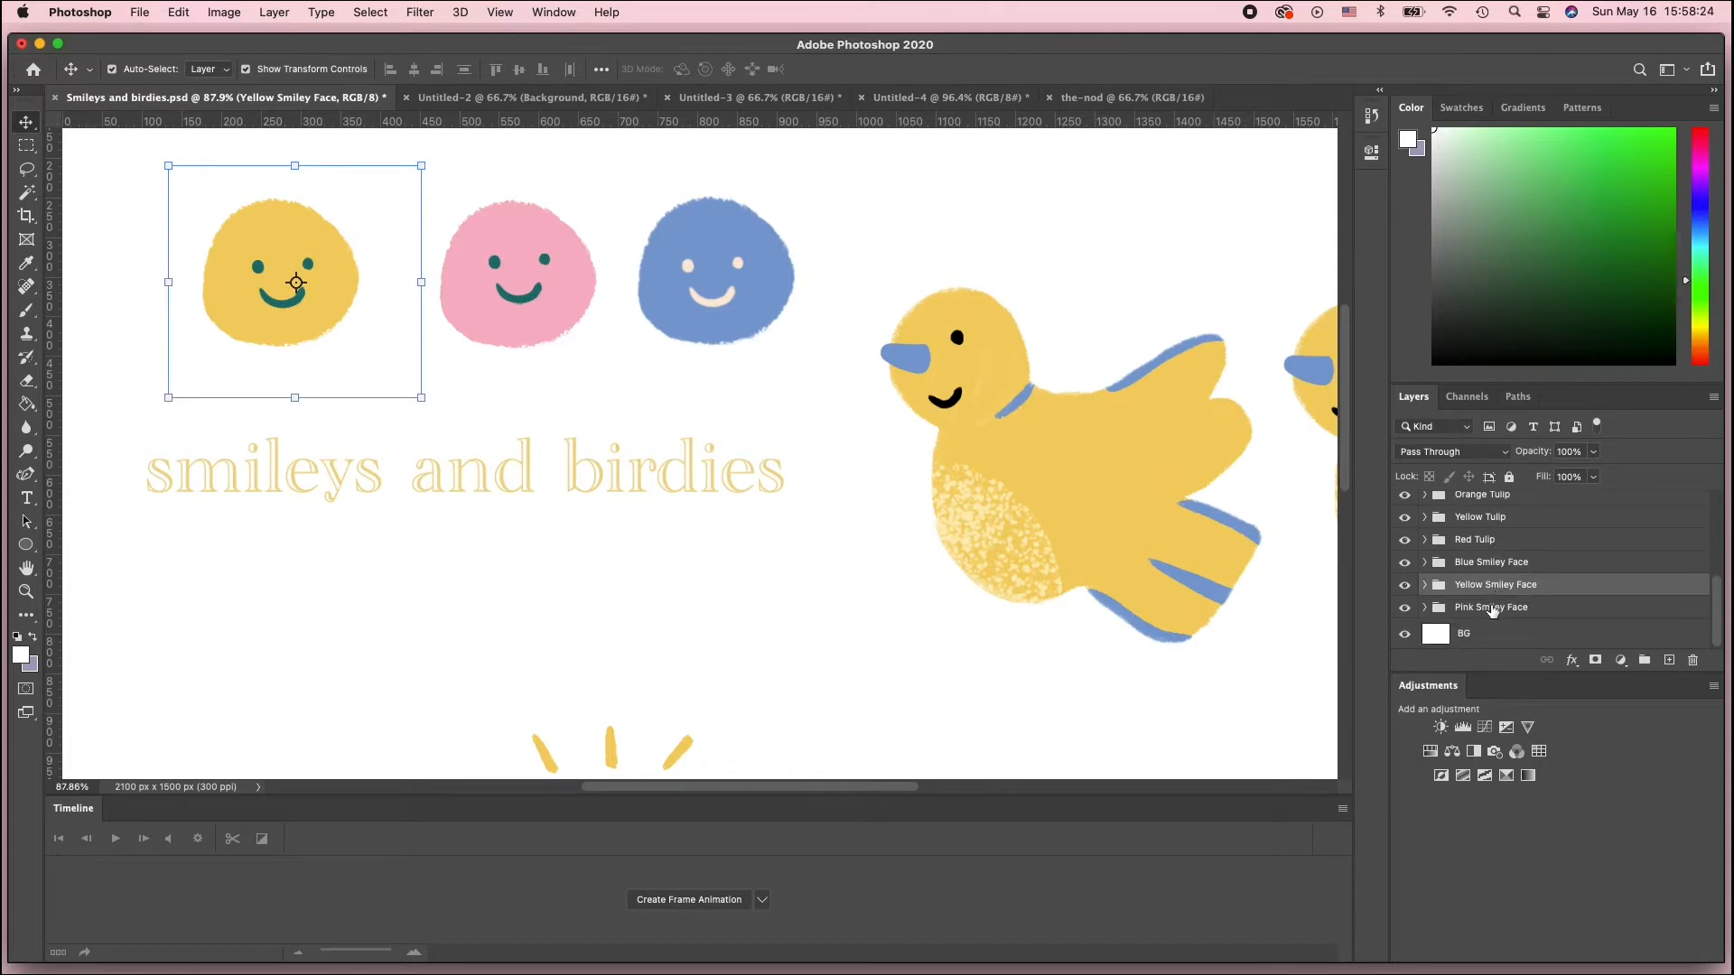
pyautogui.click(1492, 608)
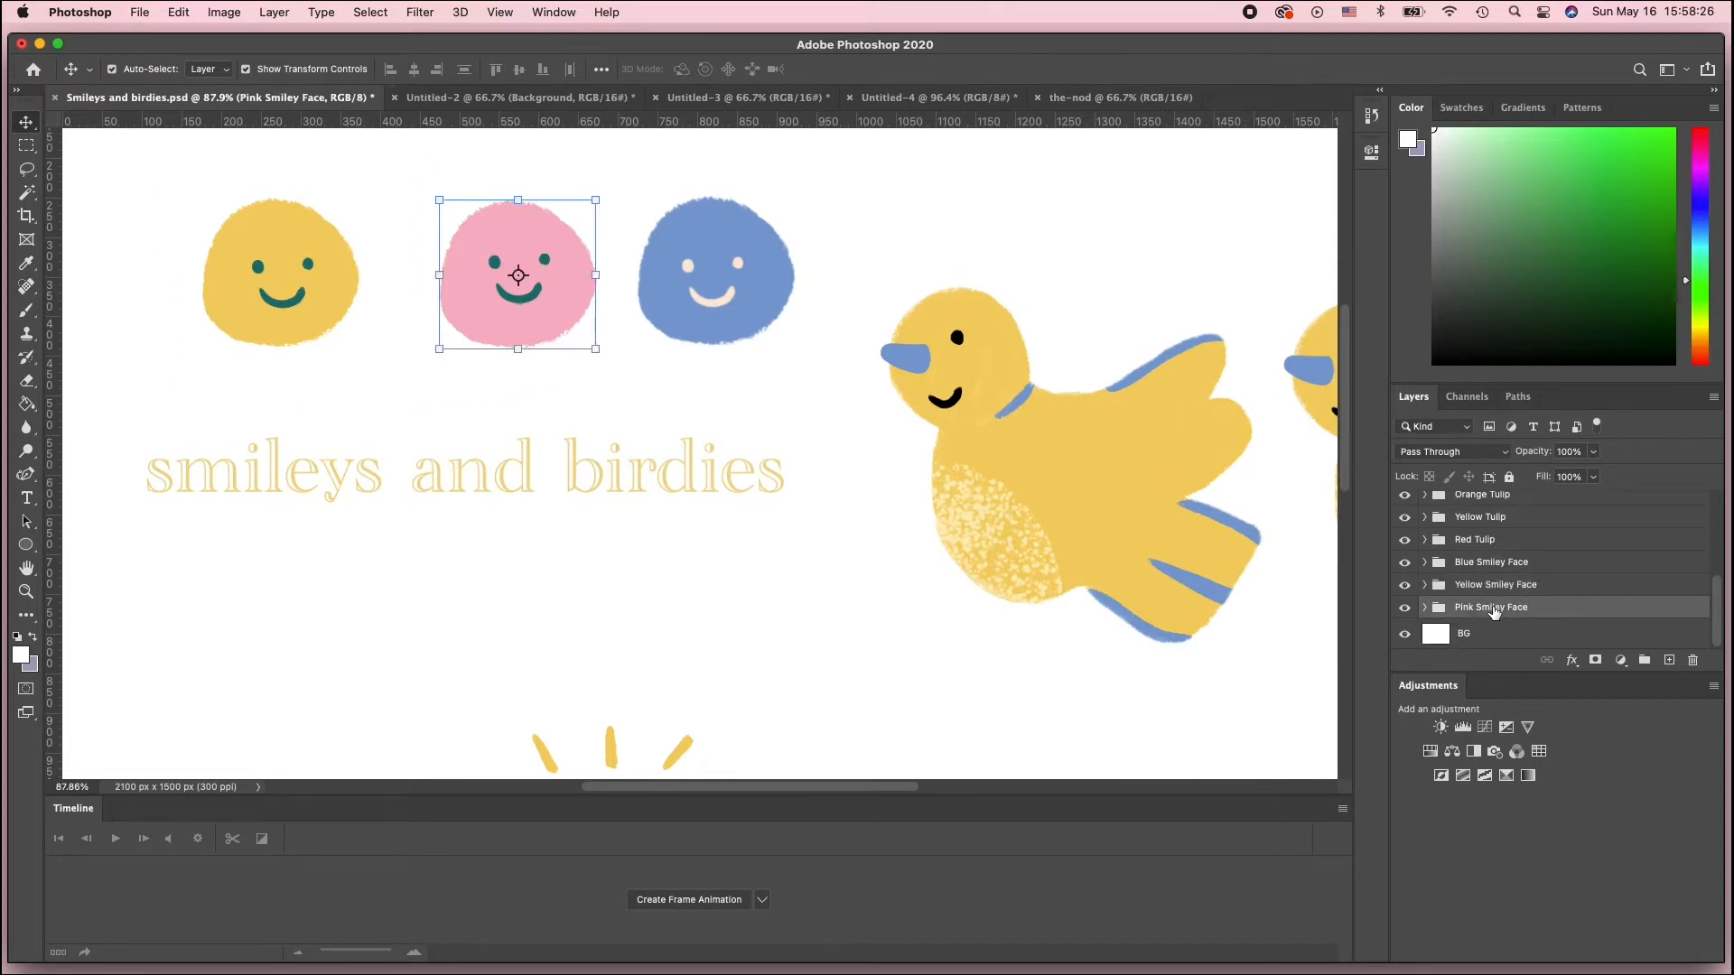
pyautogui.click(1515, 585)
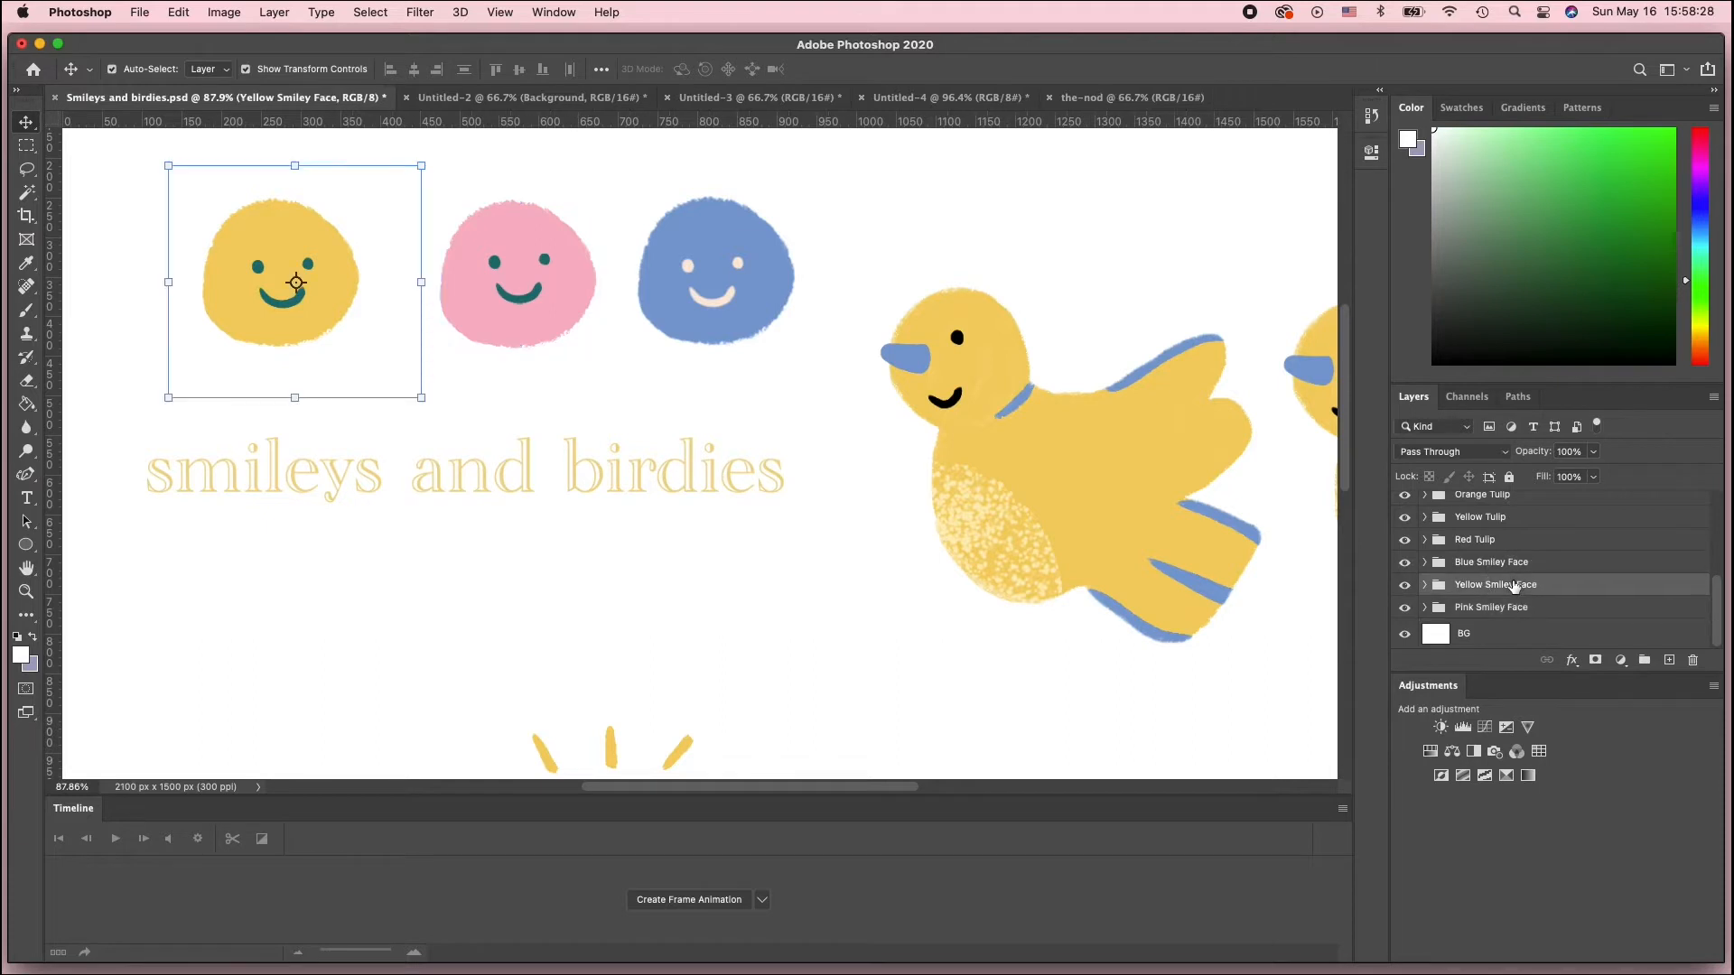
pyautogui.click(1516, 608)
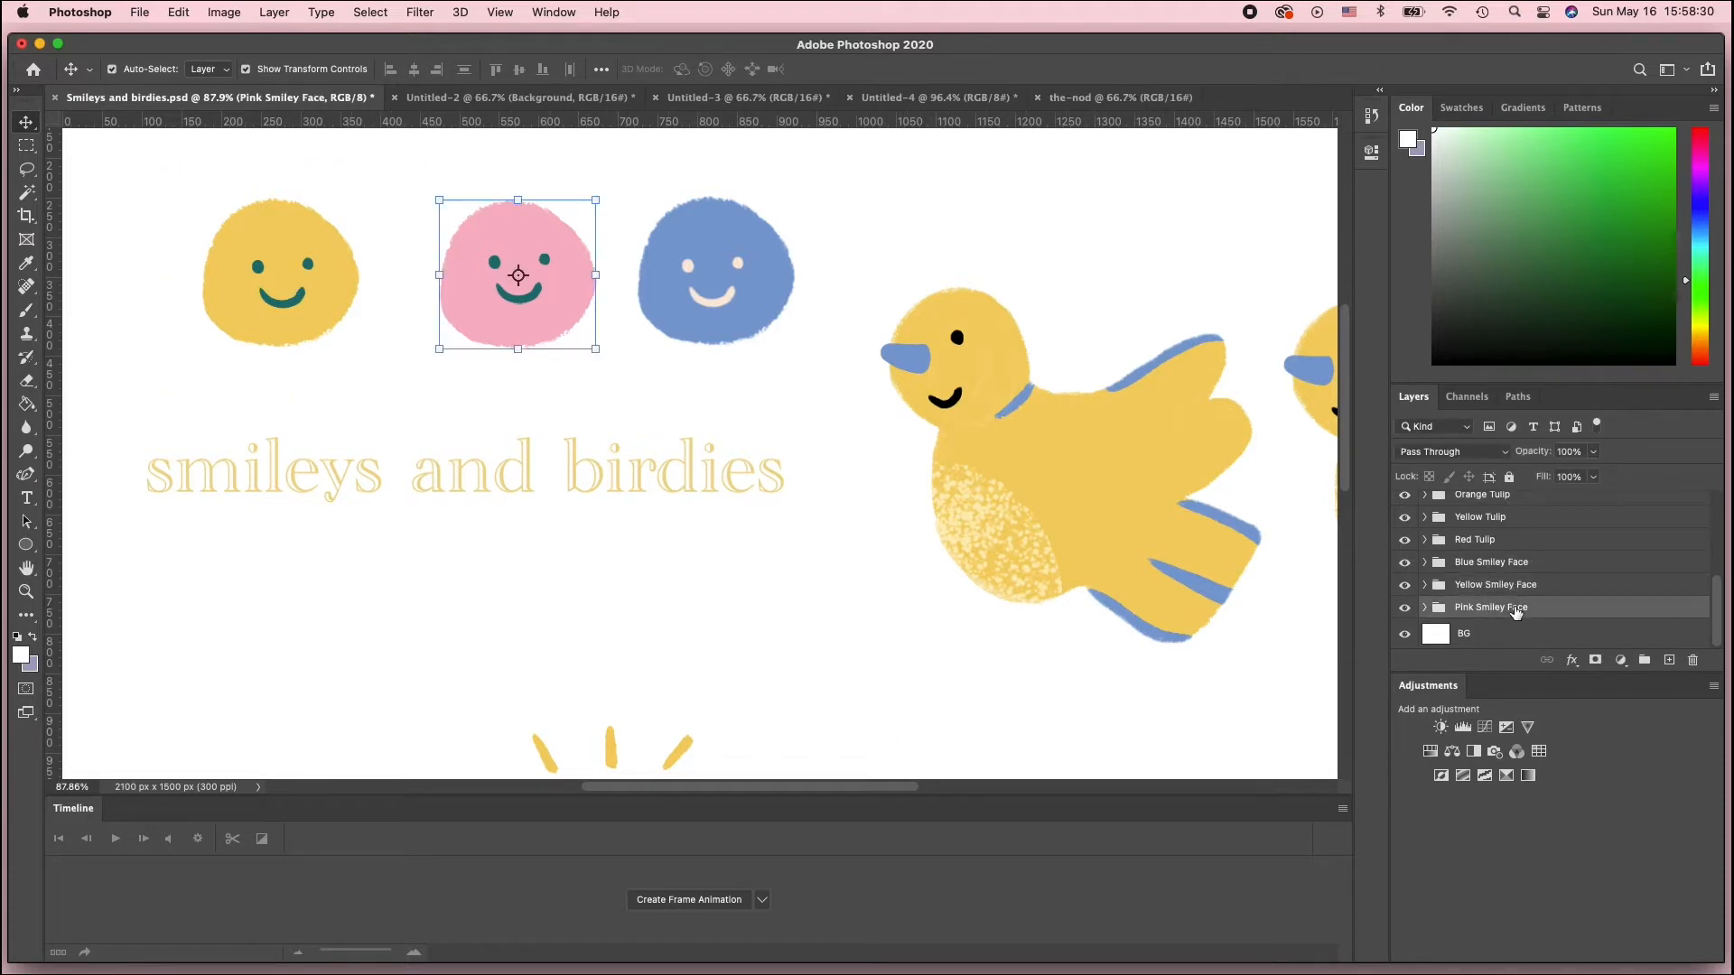
pyautogui.moveTo(1516, 611); pyautogui.dragTo(1120, 93)
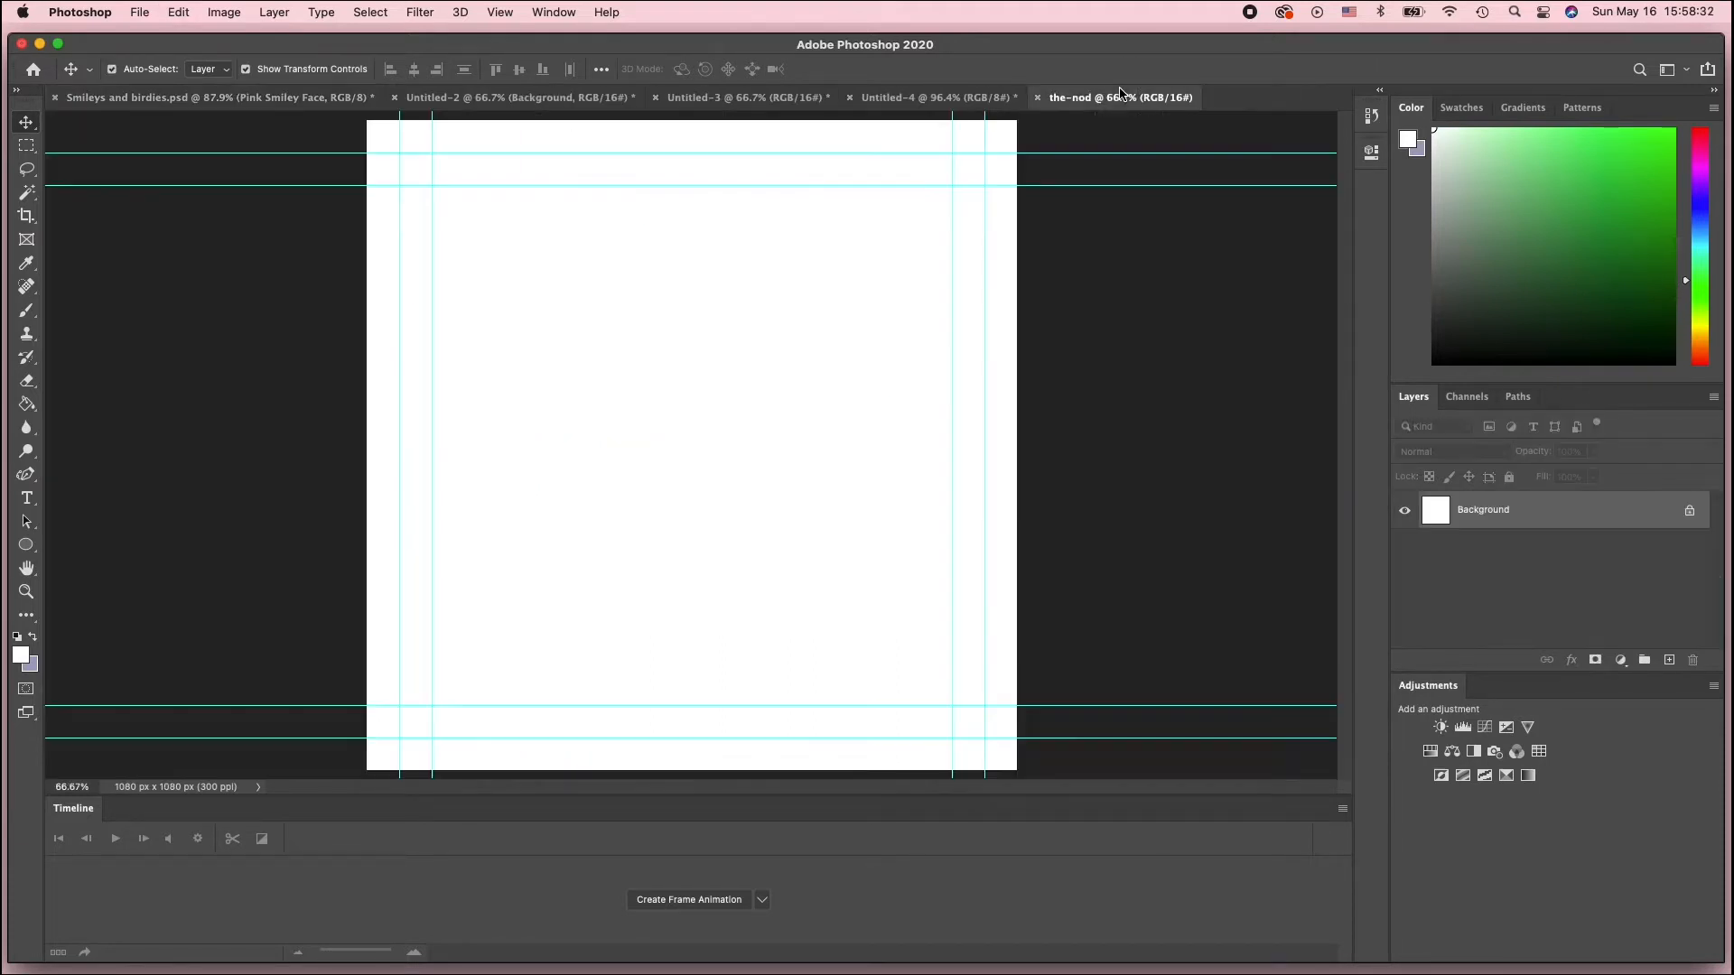
pyautogui.moveTo(798, 507); pyautogui.dragTo(798, 507)
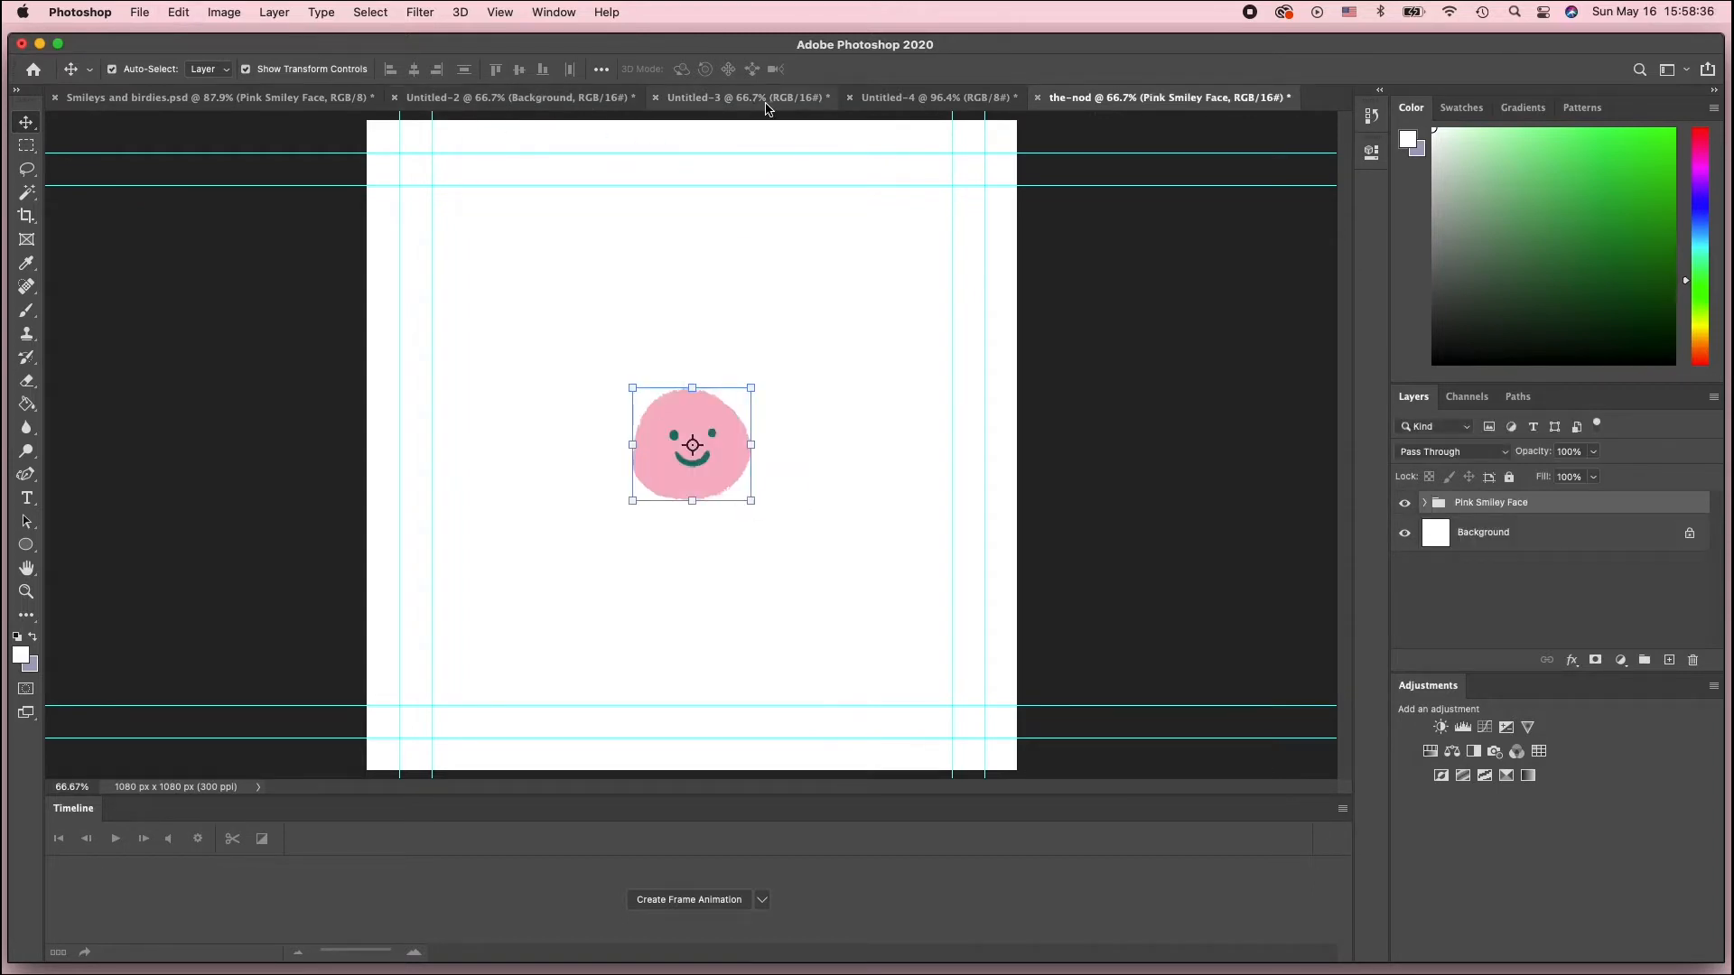
# Reorder the document tabs so the-nod sits right after Untitled-3
pyautogui.click(795, 97)
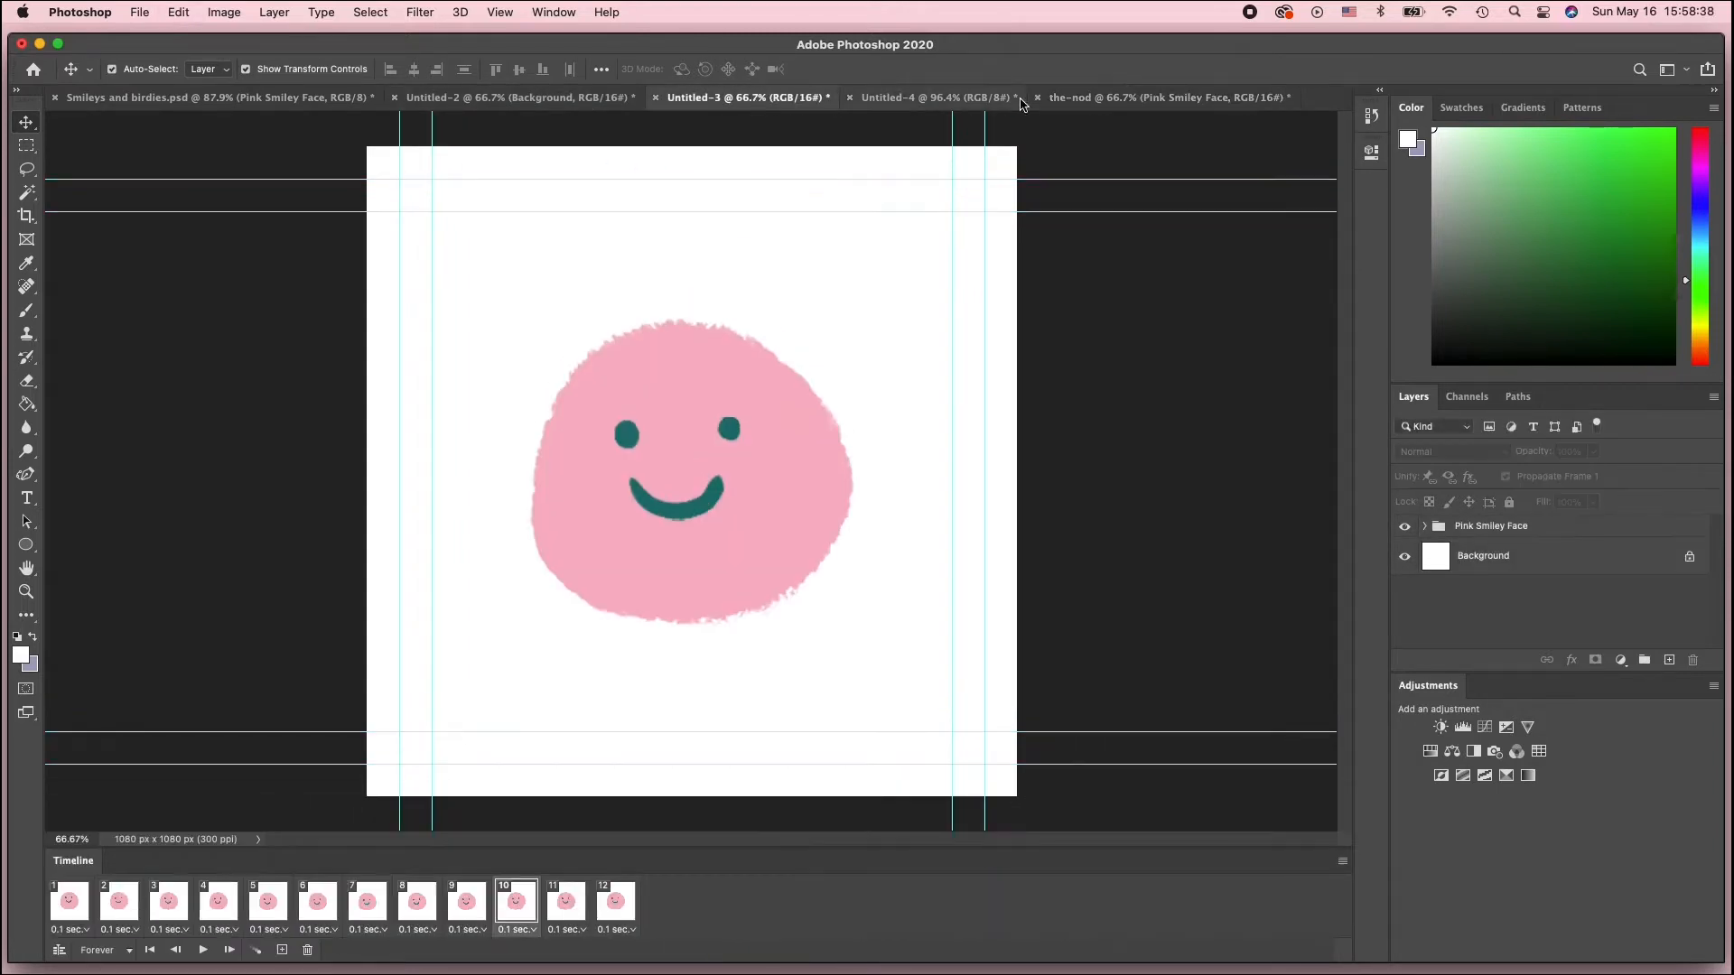
pyautogui.moveTo(1089, 102); pyautogui.dragTo(884, 107)
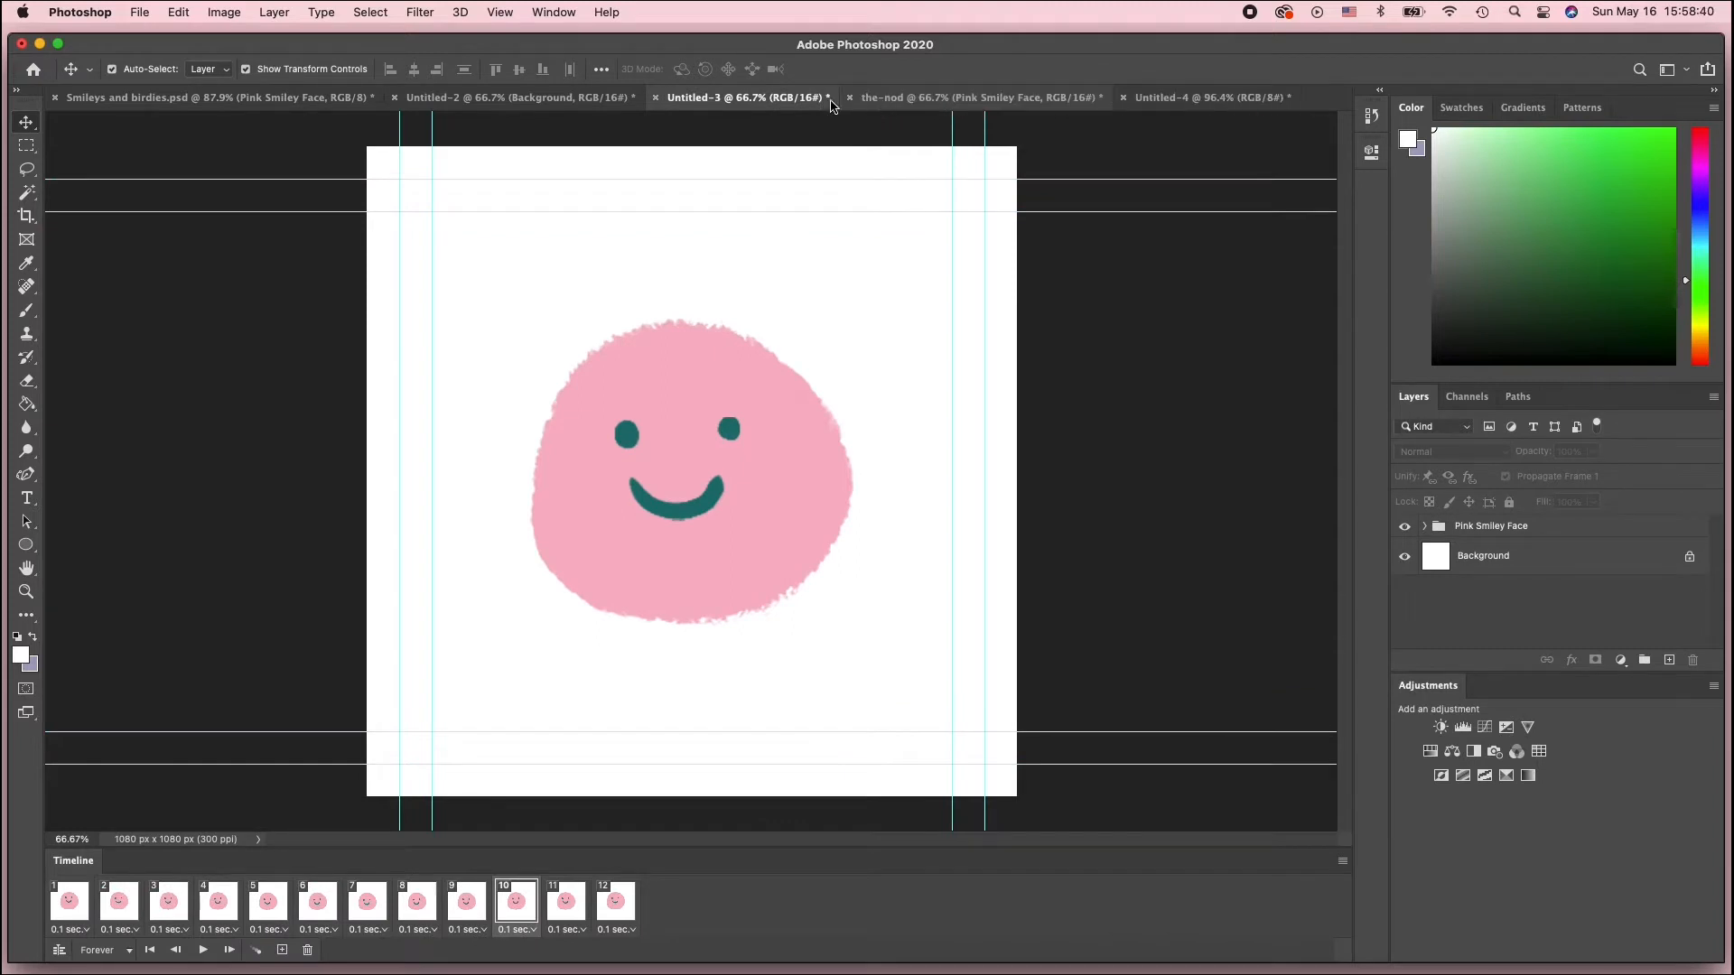
pyautogui.click(937, 99)
pyautogui.click(789, 102)
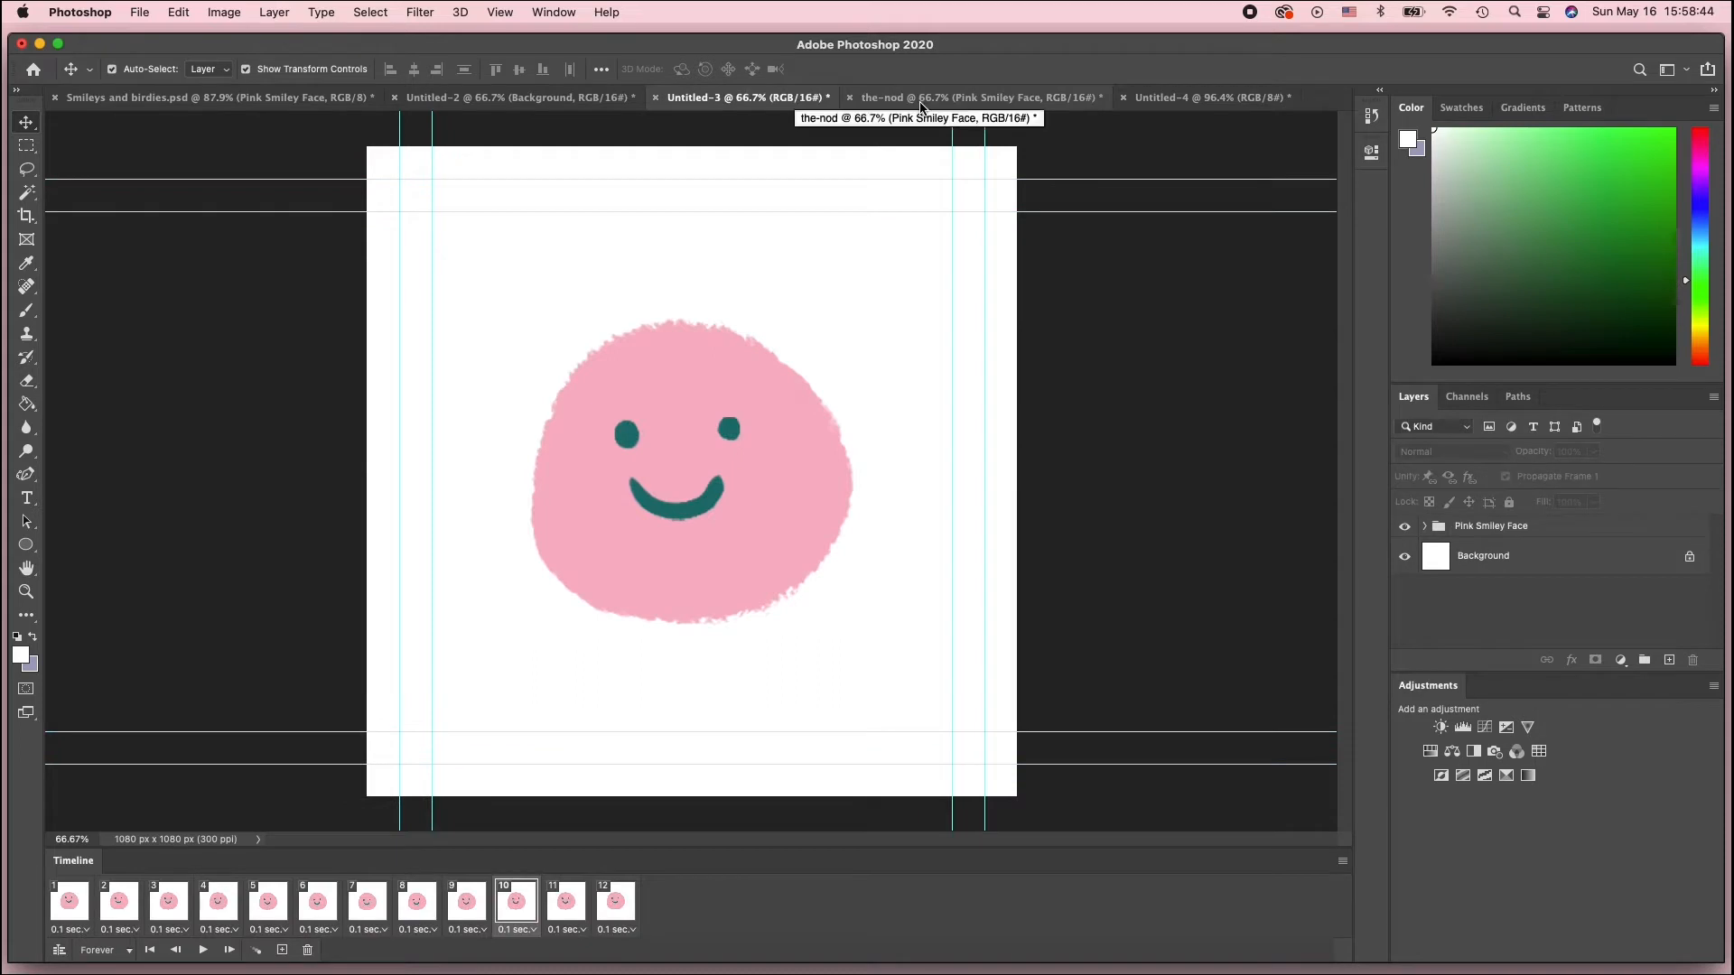
# Scale the Pink Smiley Face group in the-nod to about 214% and commit the transform
pyautogui.click(922, 102)
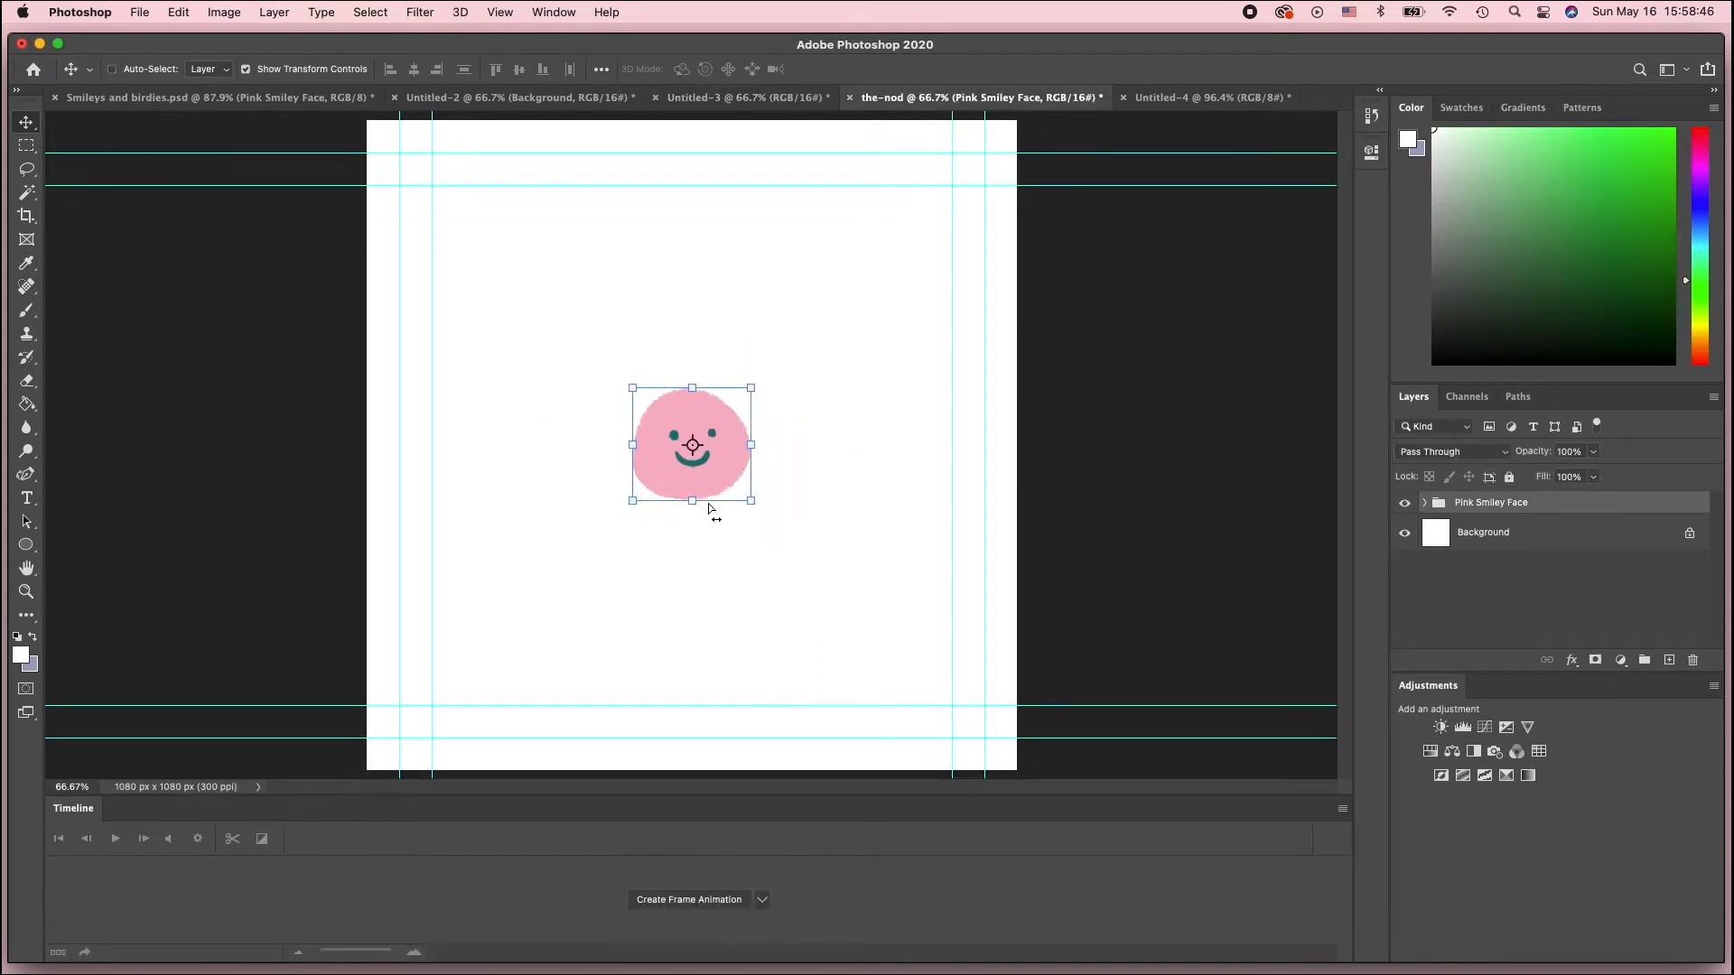
pyautogui.click(758, 498)
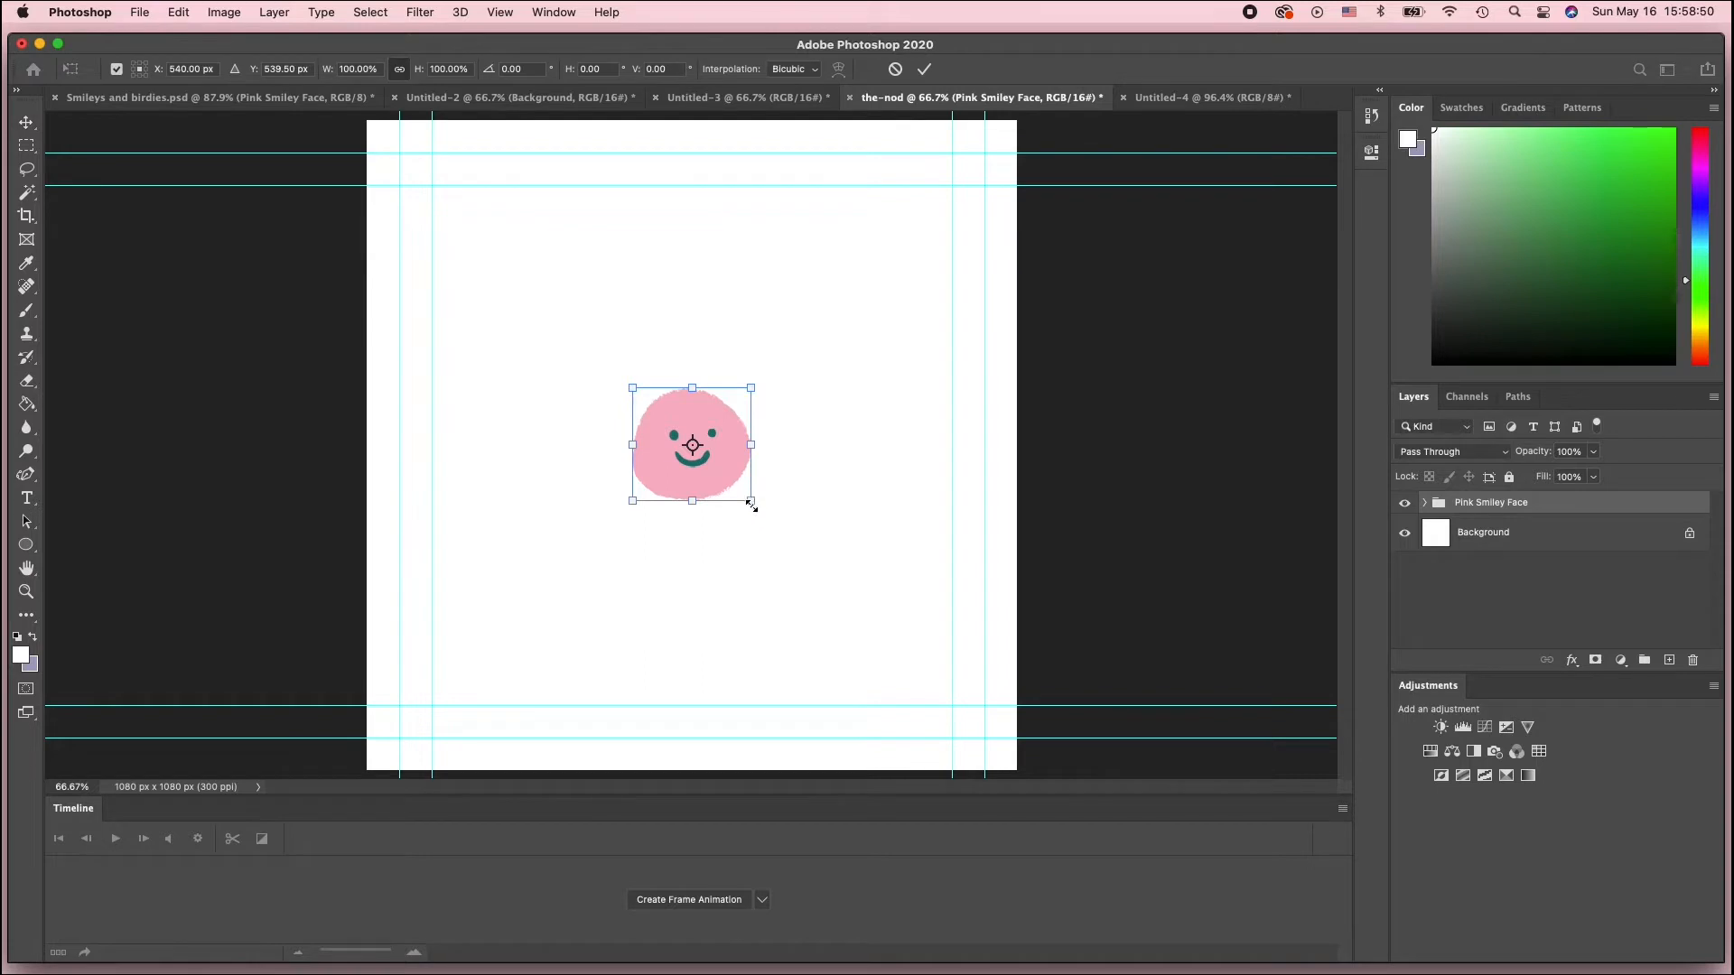
pyautogui.moveTo(752, 506)
pyautogui.mouseDown()
pyautogui.moveTo(909, 666)
pyautogui.moveTo(809, 519)
pyautogui.moveTo(771, 516)
pyautogui.mouseUp()
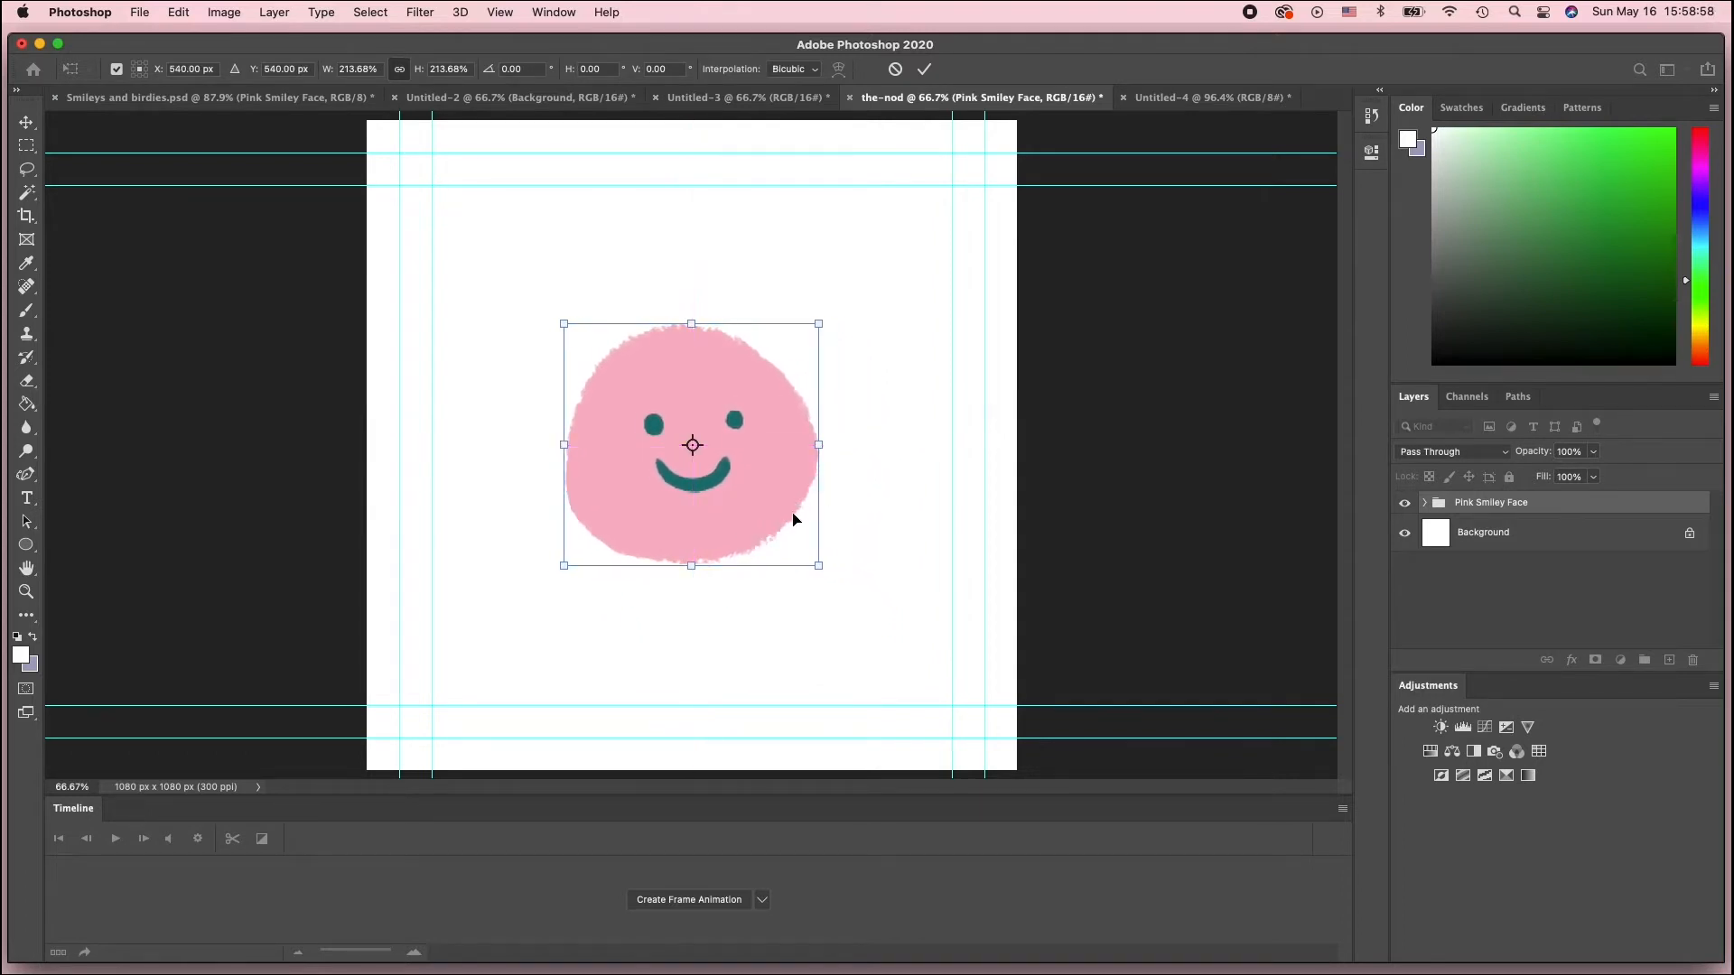
pyautogui.press('Return')
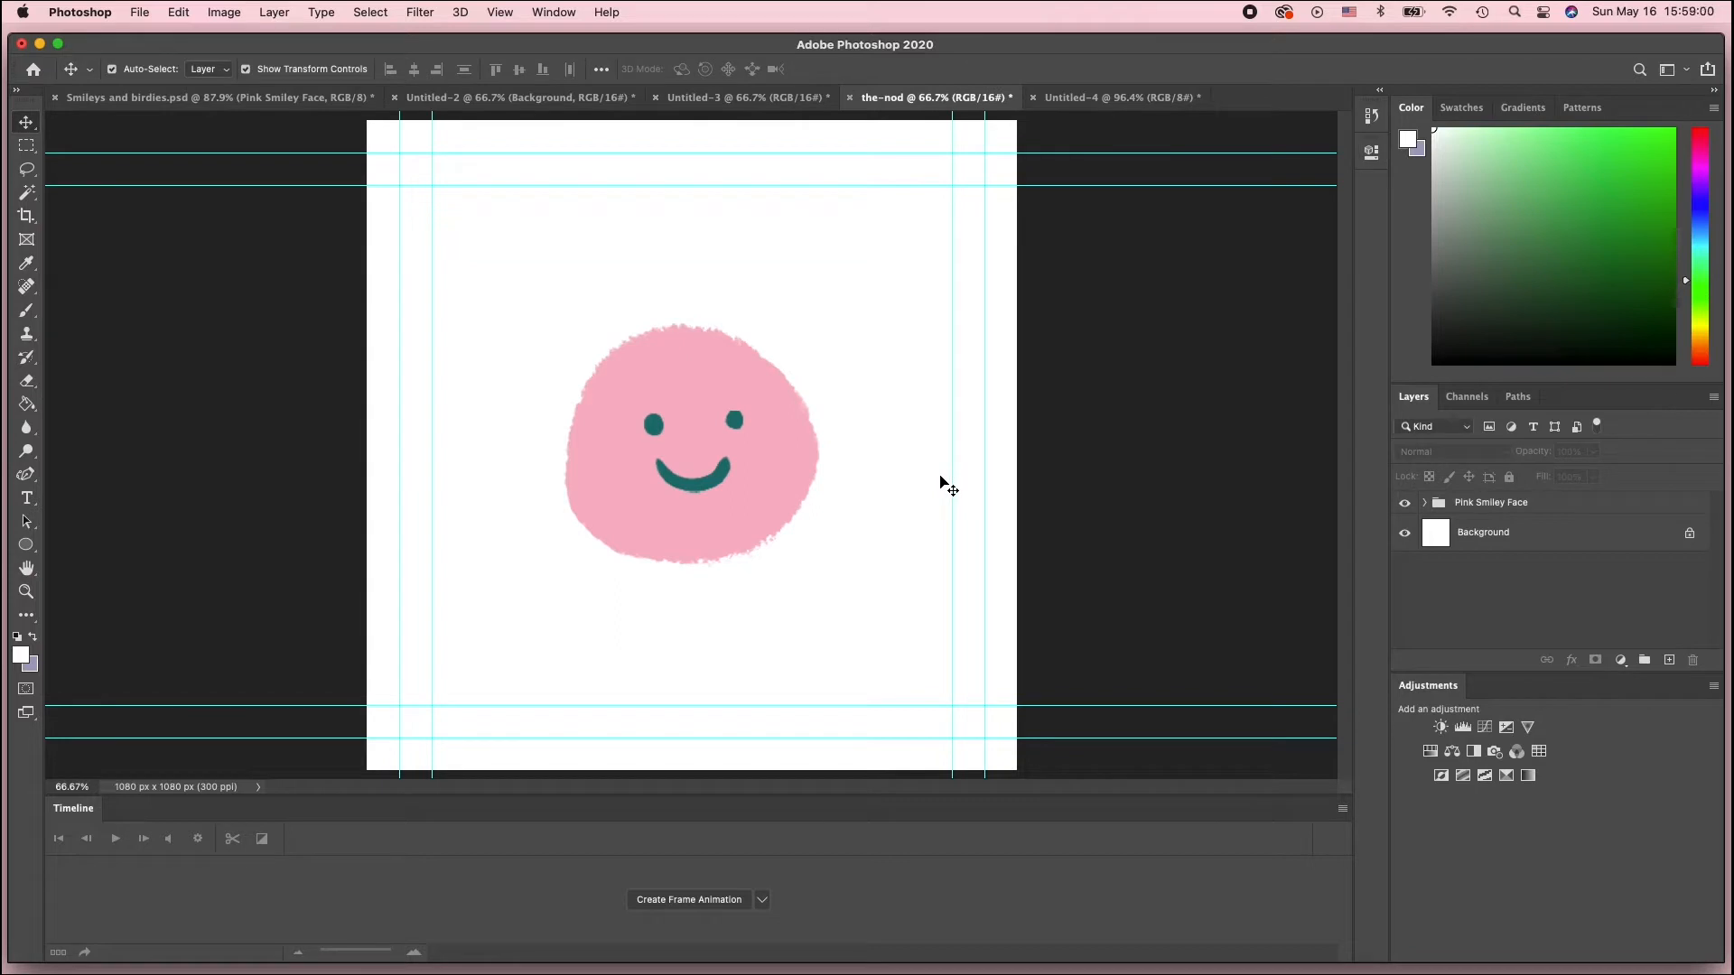
# Compare the face size between the-nod and Untitled-3, then step through Untitled-3's twelve animation frames
pyautogui.click(729, 97)
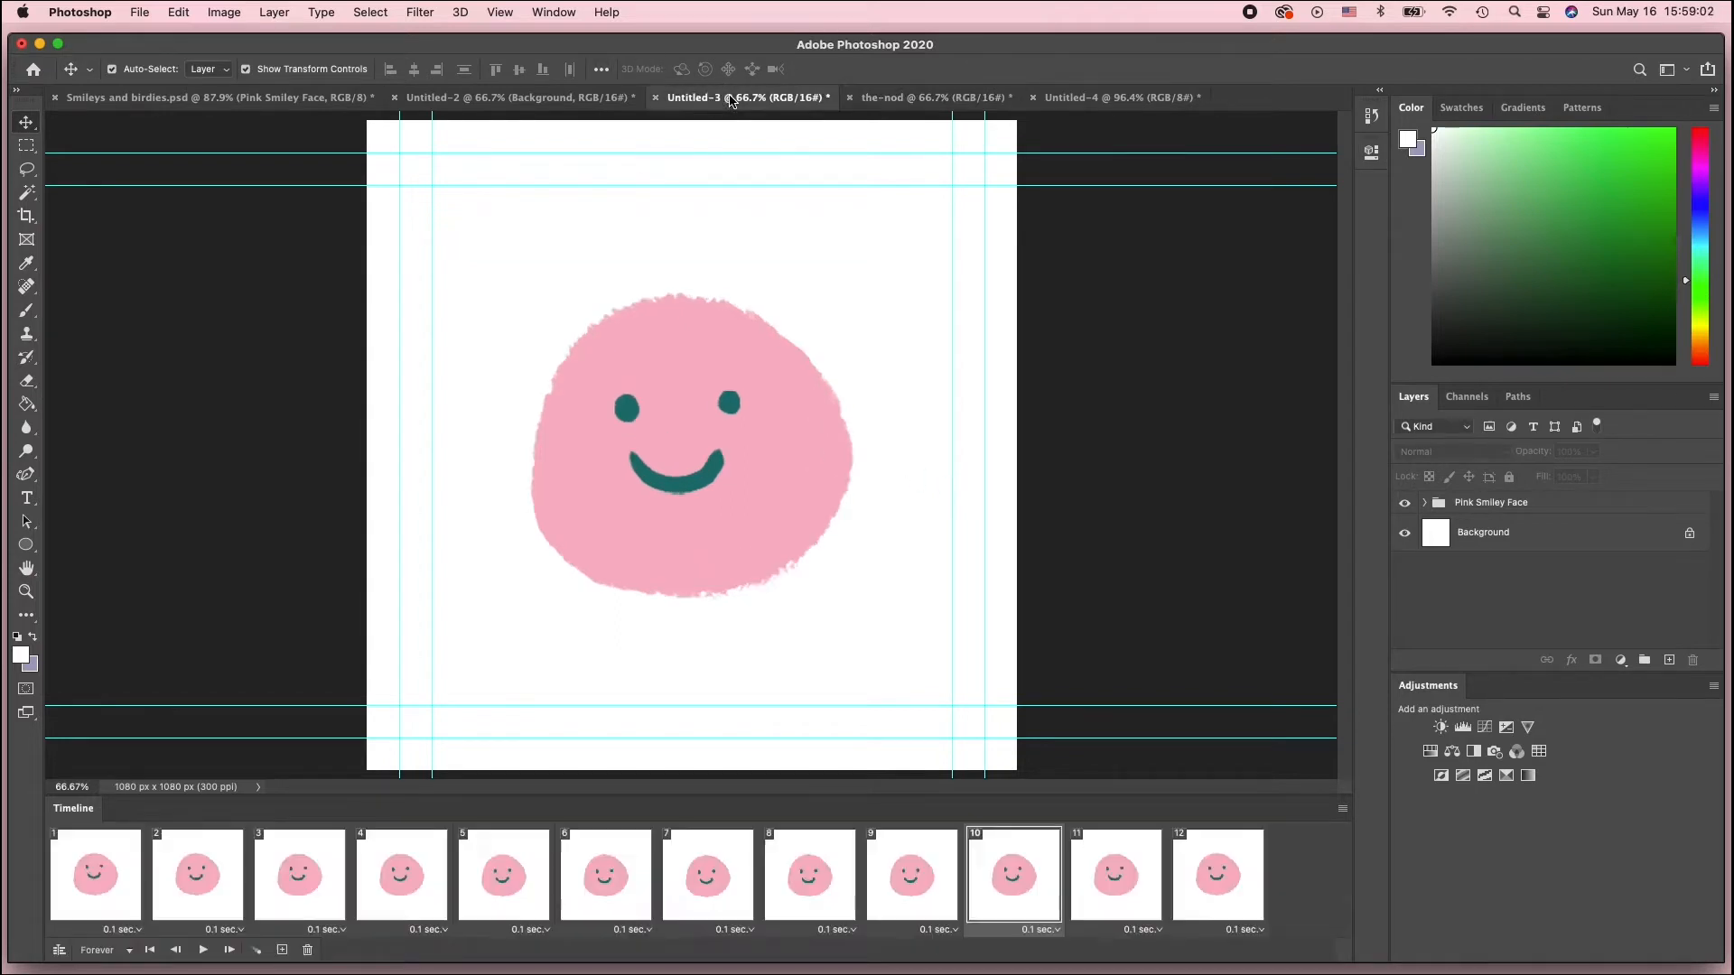
pyautogui.click(890, 99)
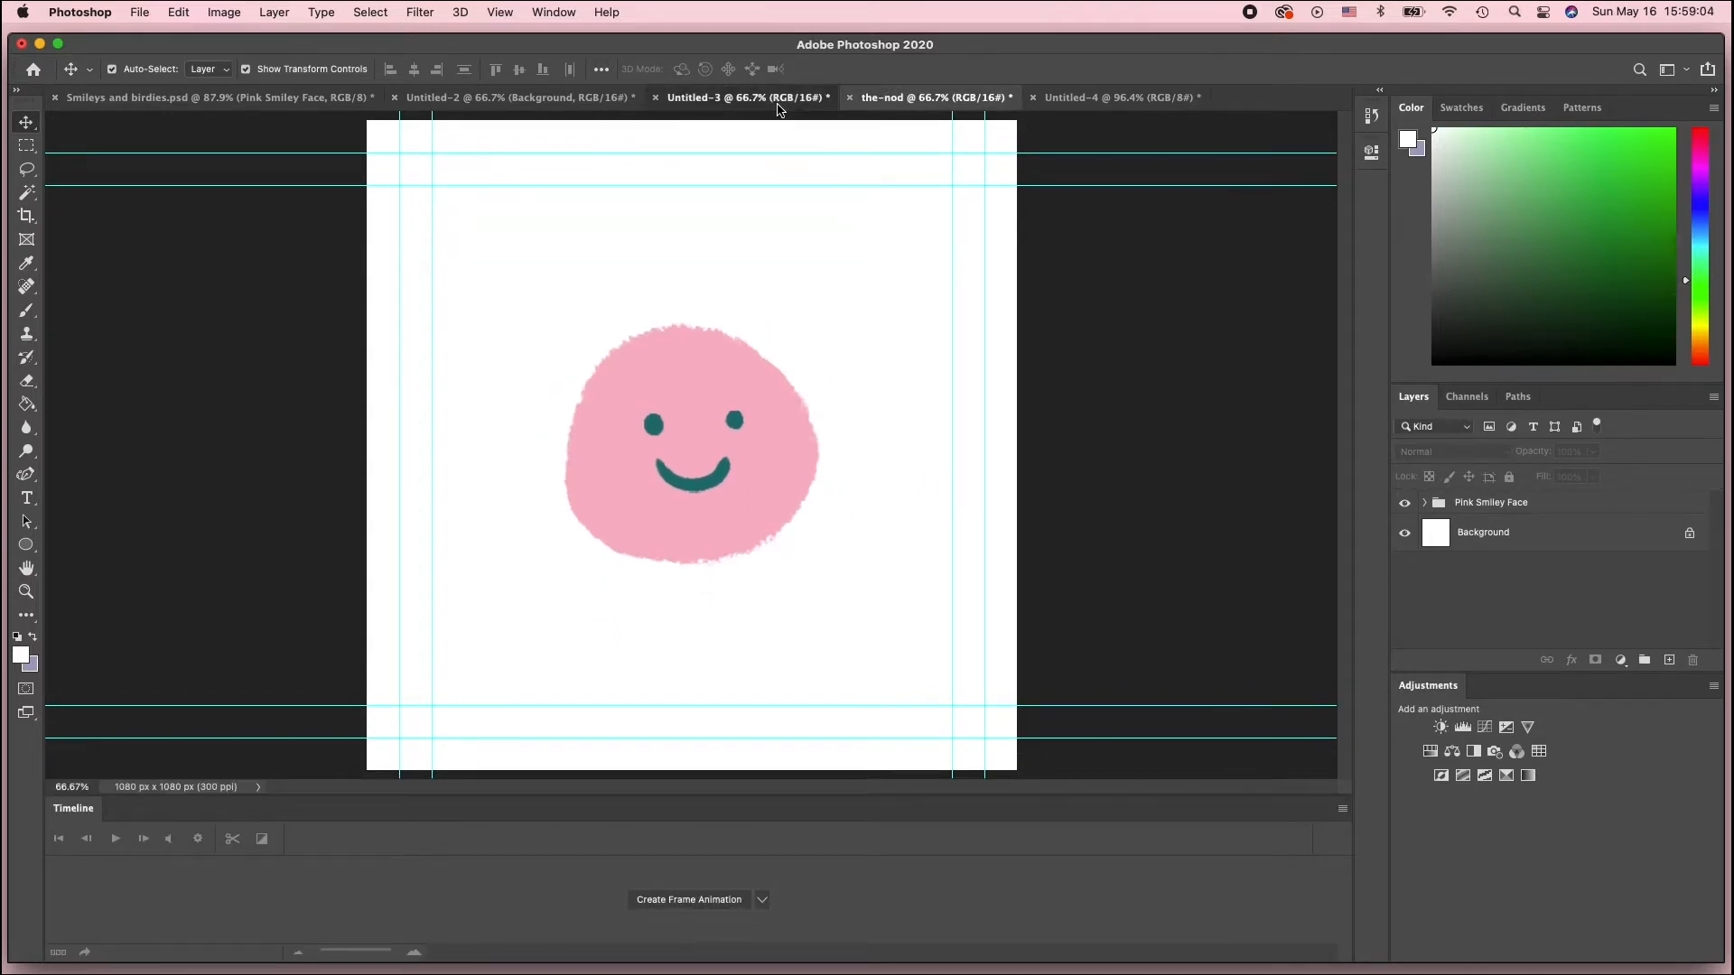
pyautogui.click(777, 103)
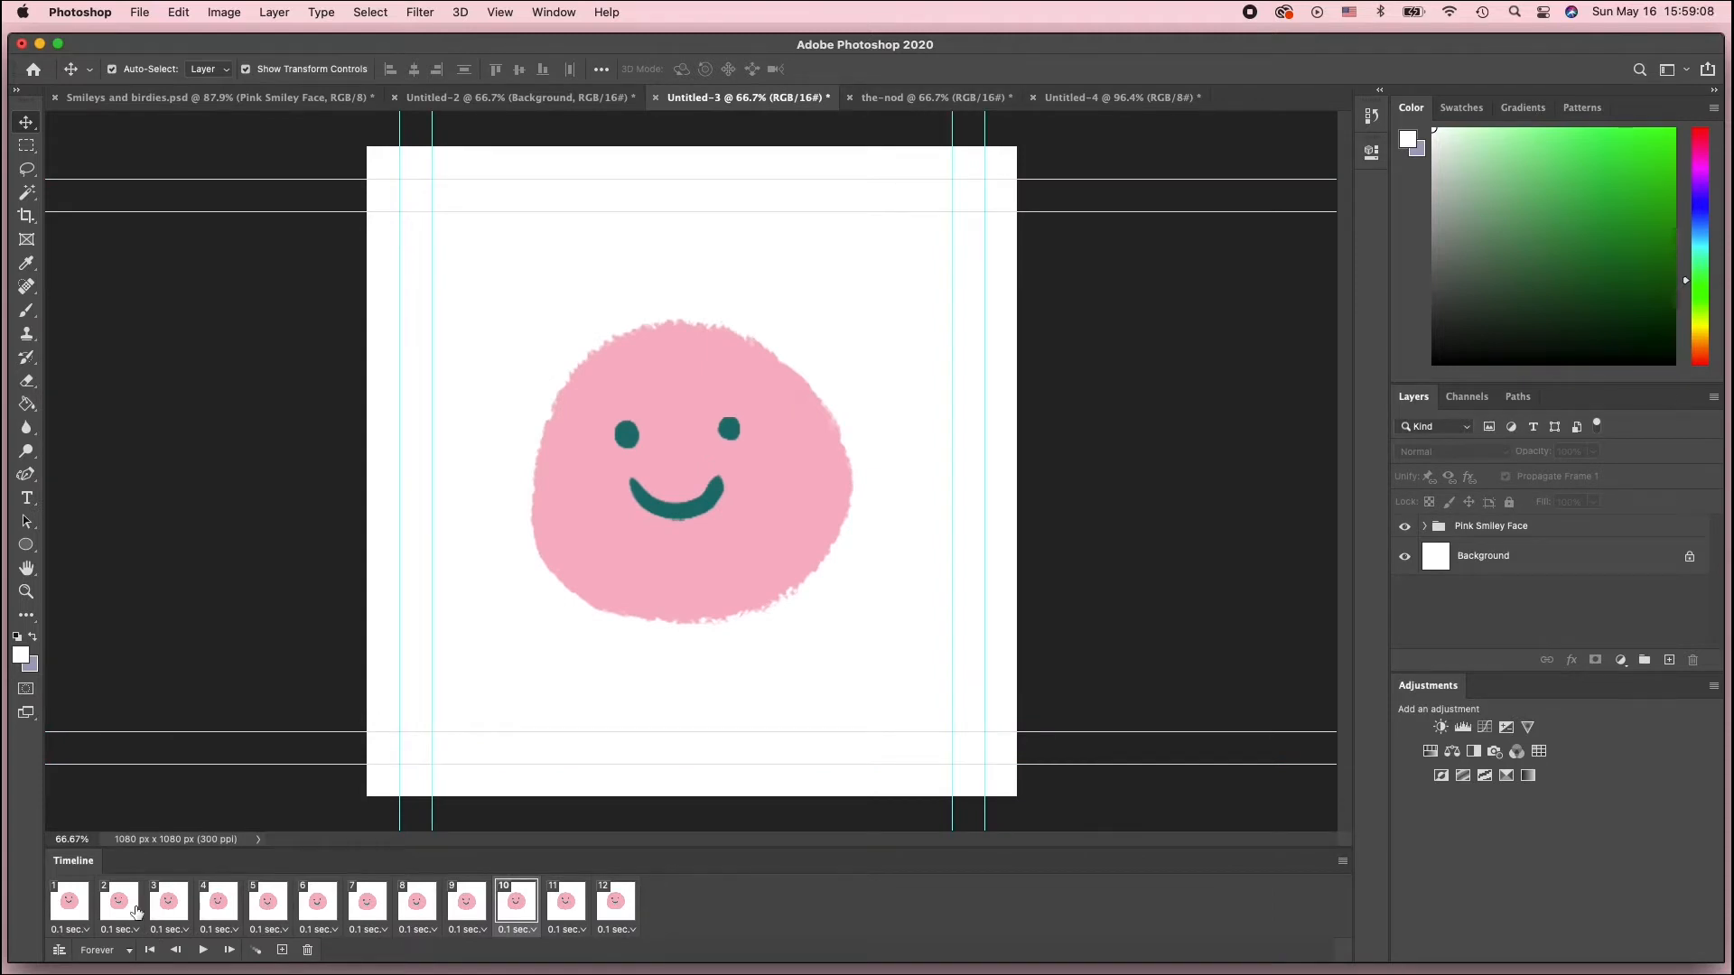
pyautogui.click(69, 902)
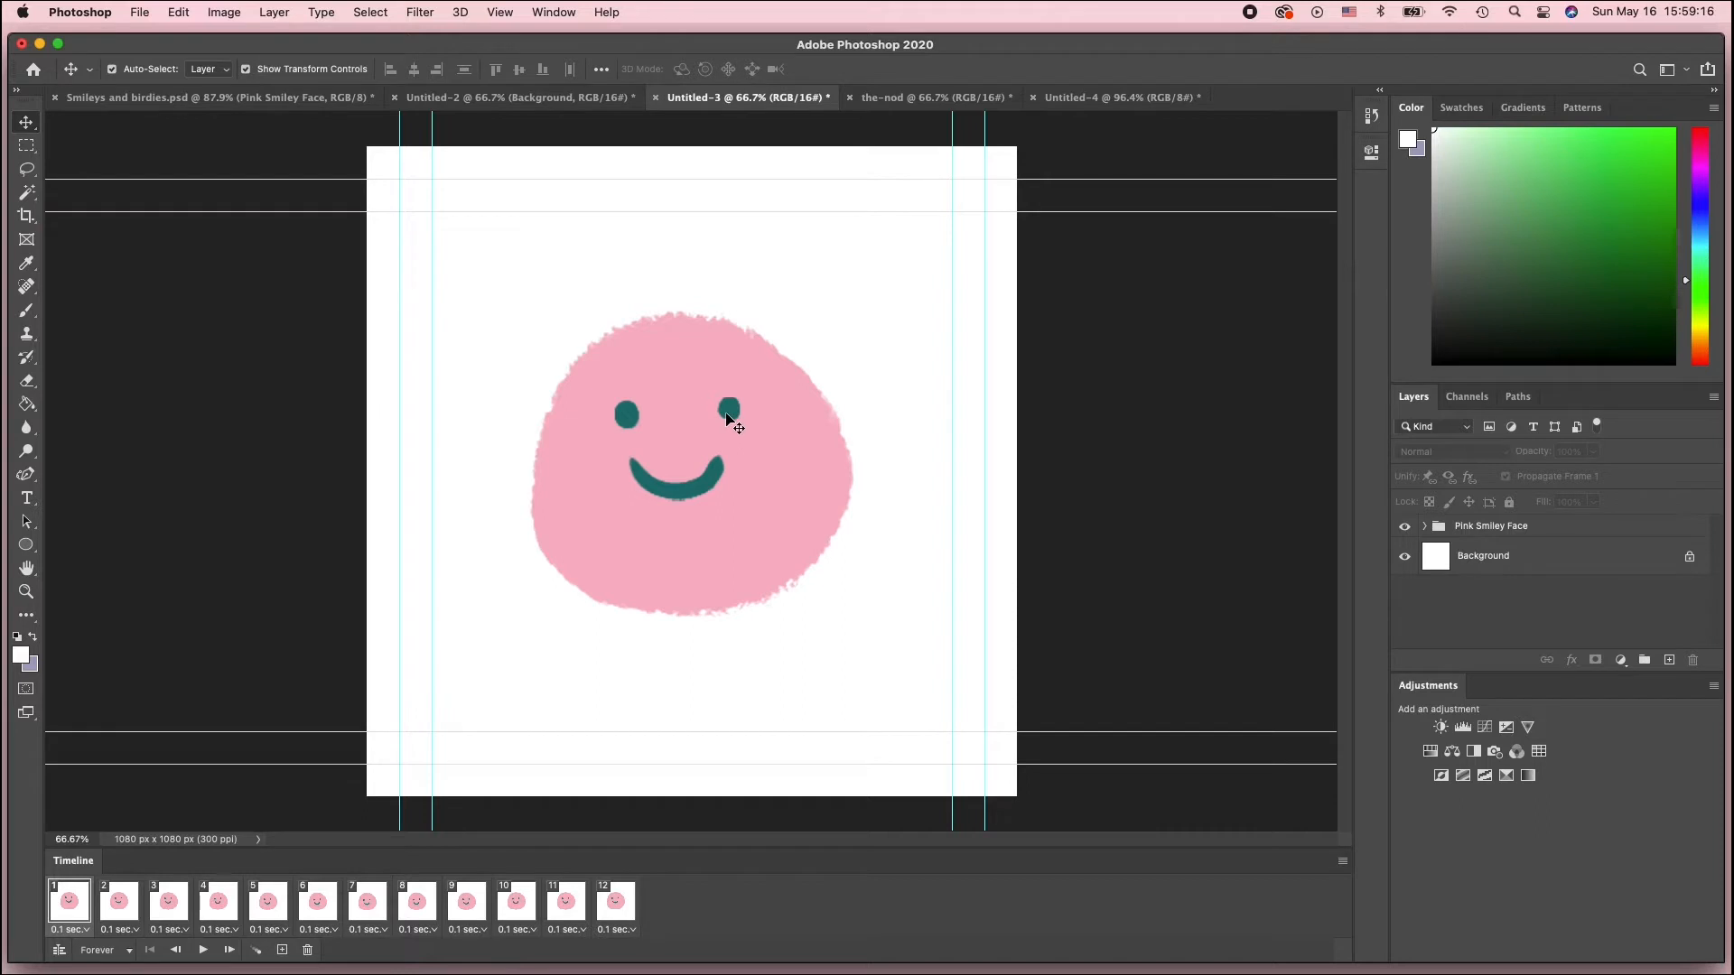
pyautogui.click(120, 903)
pyautogui.click(168, 910)
pyautogui.click(218, 914)
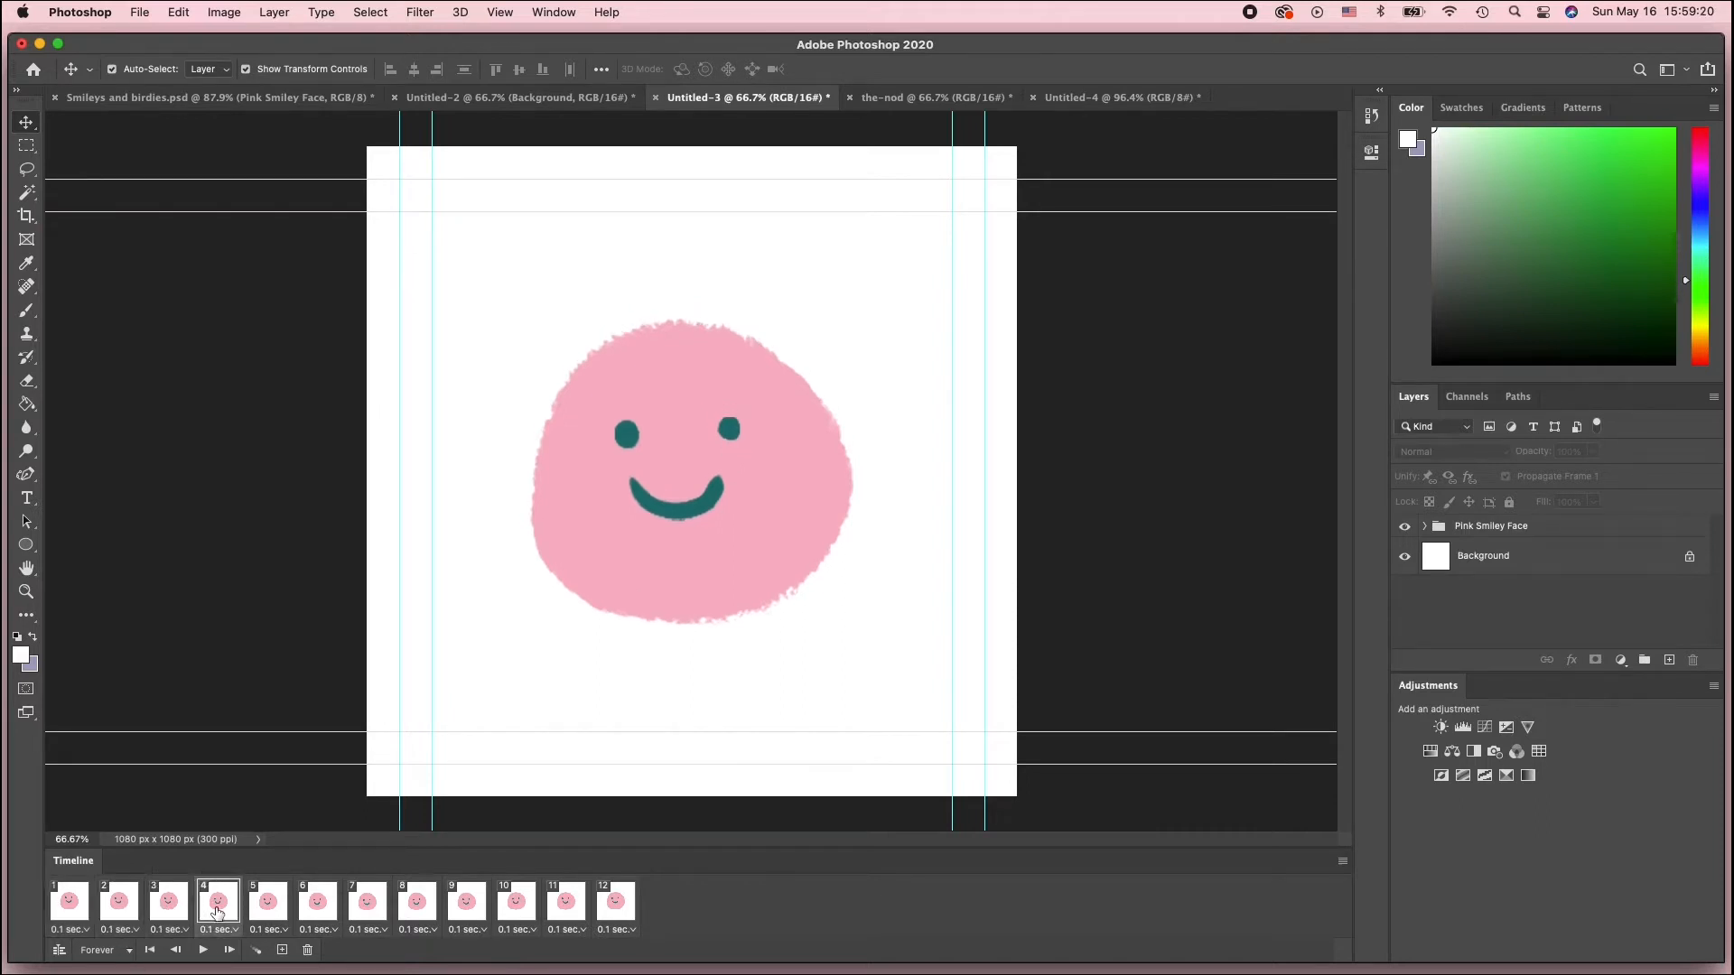
pyautogui.click(267, 910)
pyautogui.click(320, 912)
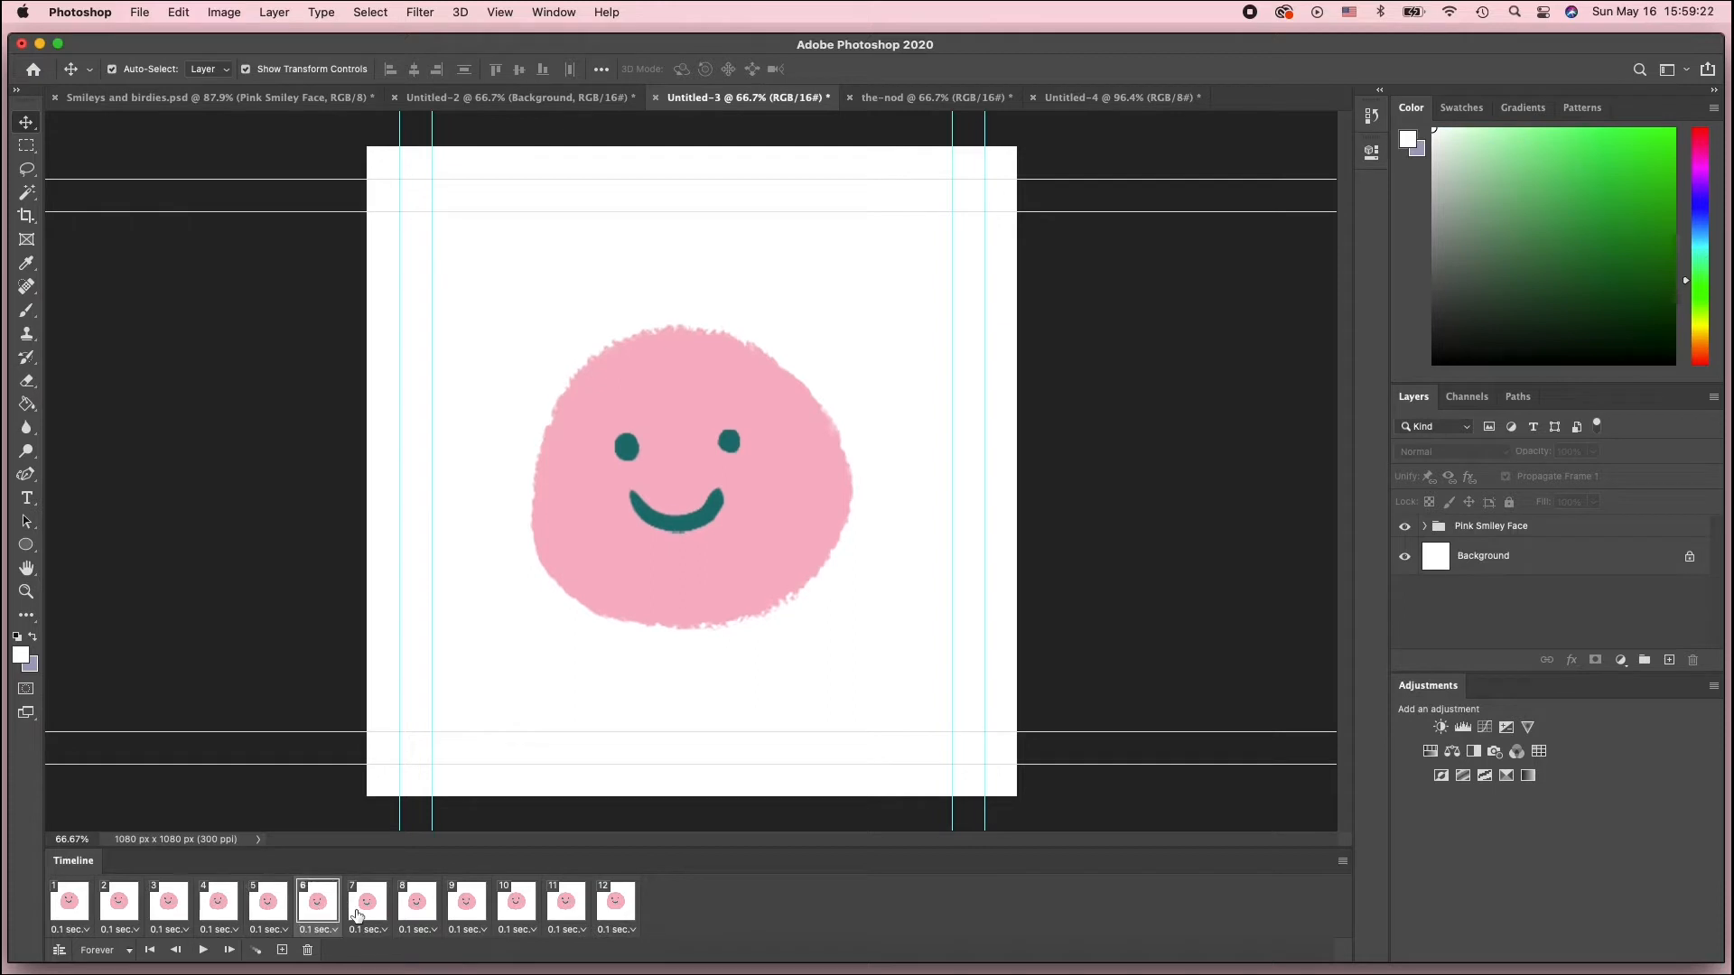
pyautogui.click(358, 914)
pyautogui.click(404, 918)
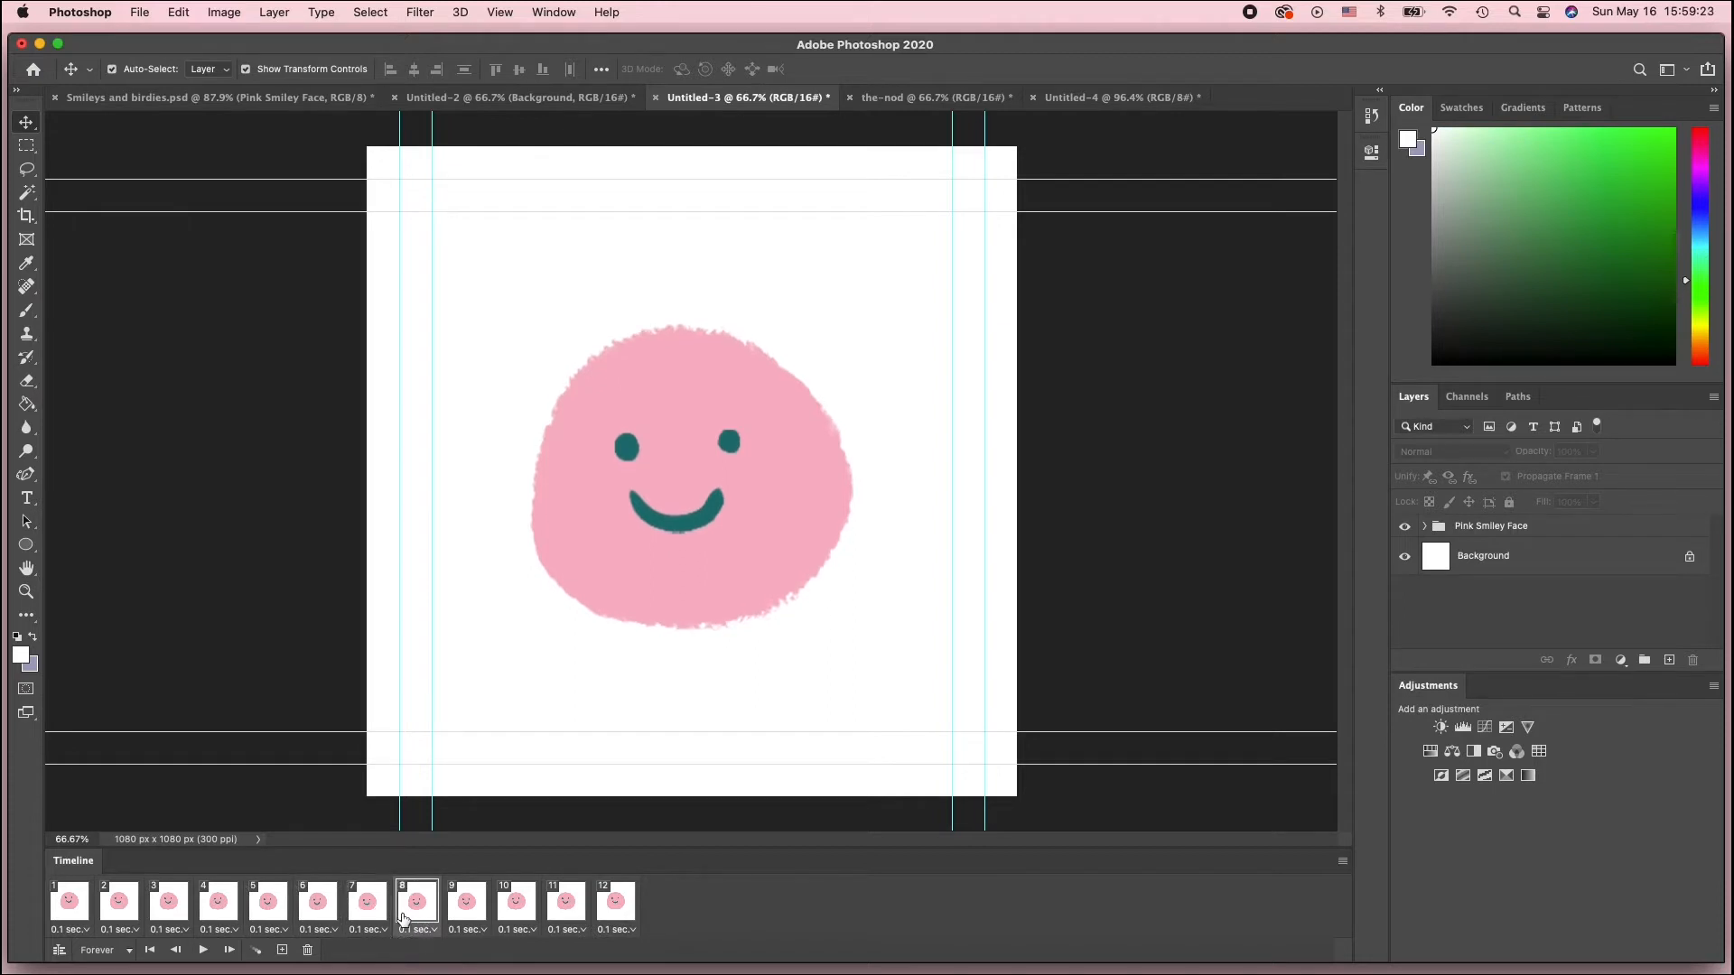
pyautogui.click(464, 910)
pyautogui.click(516, 911)
pyautogui.click(565, 910)
pyautogui.click(623, 908)
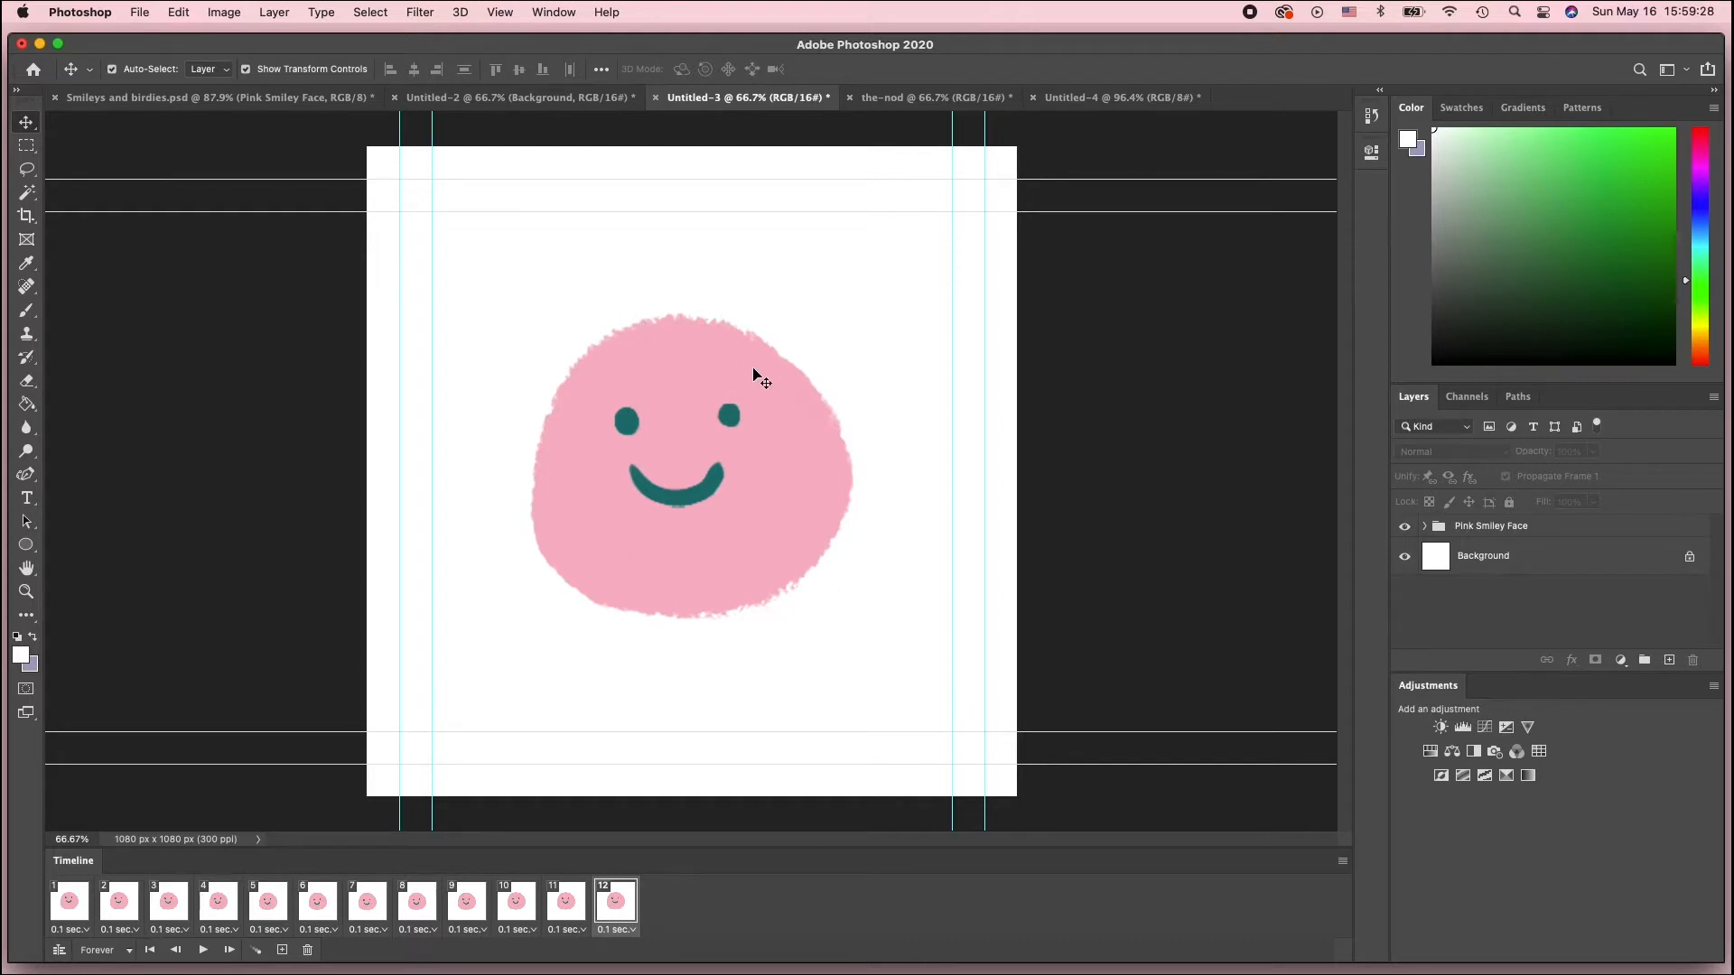
# Step through Untitled-3's animation frames again from frame 1 to study the head movement
pyautogui.click(74, 912)
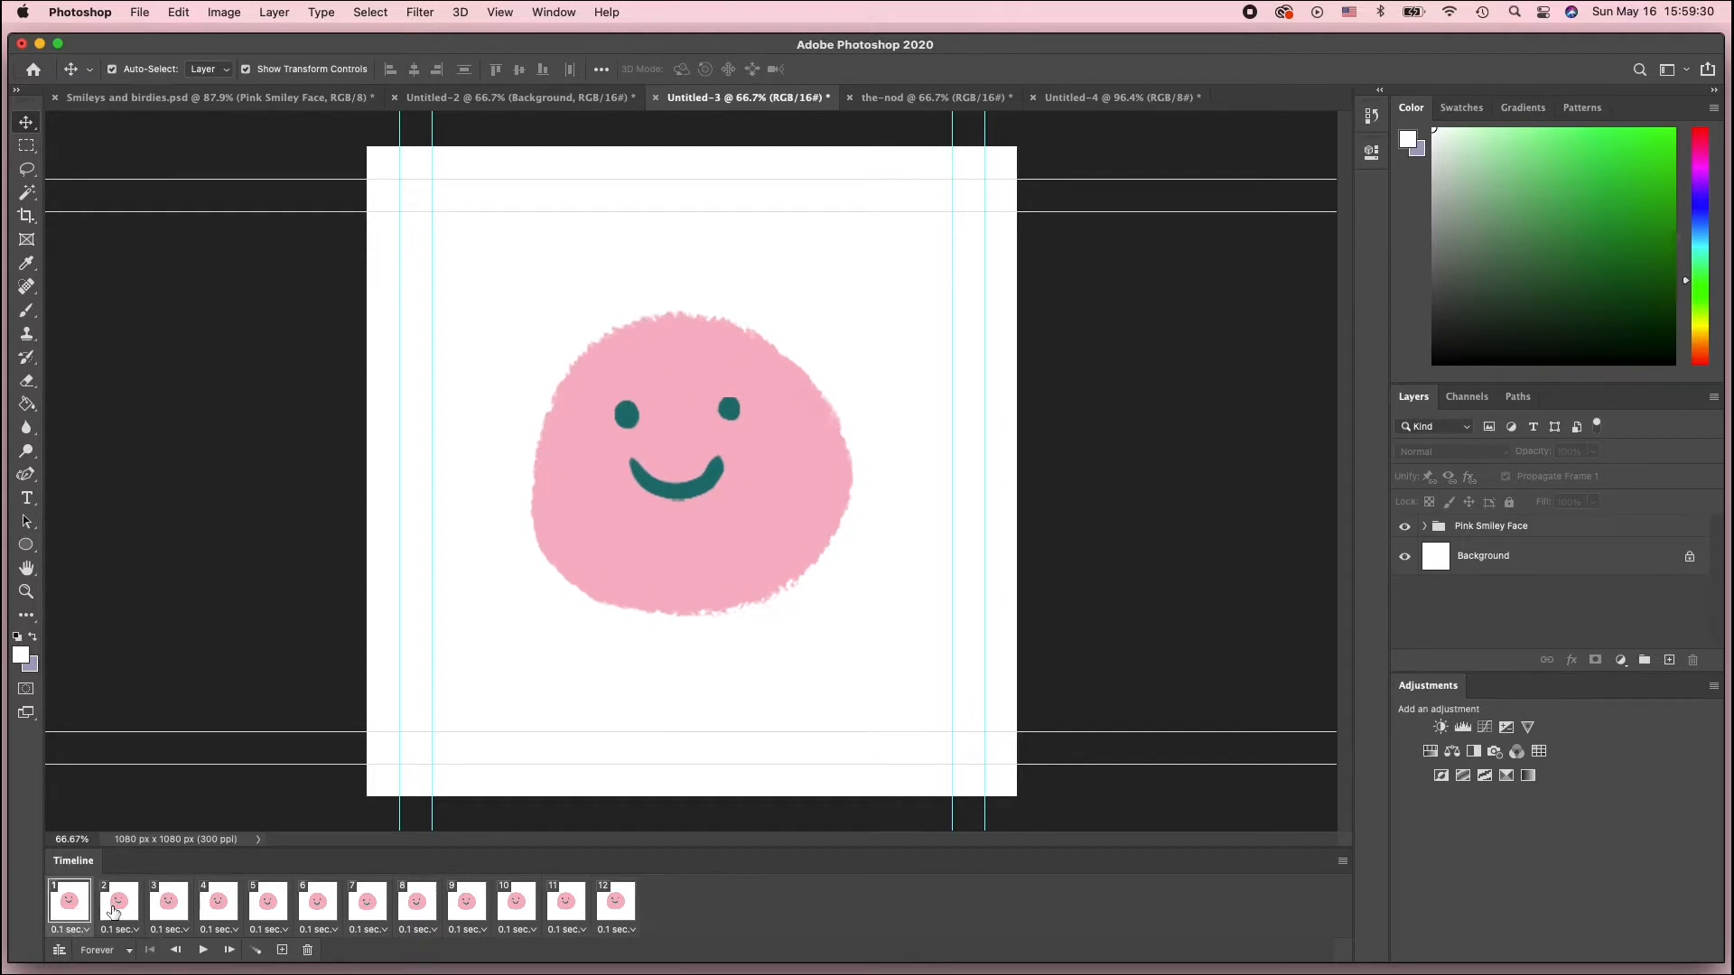
pyautogui.click(112, 912)
pyautogui.click(167, 912)
pyautogui.click(217, 913)
pyautogui.click(266, 915)
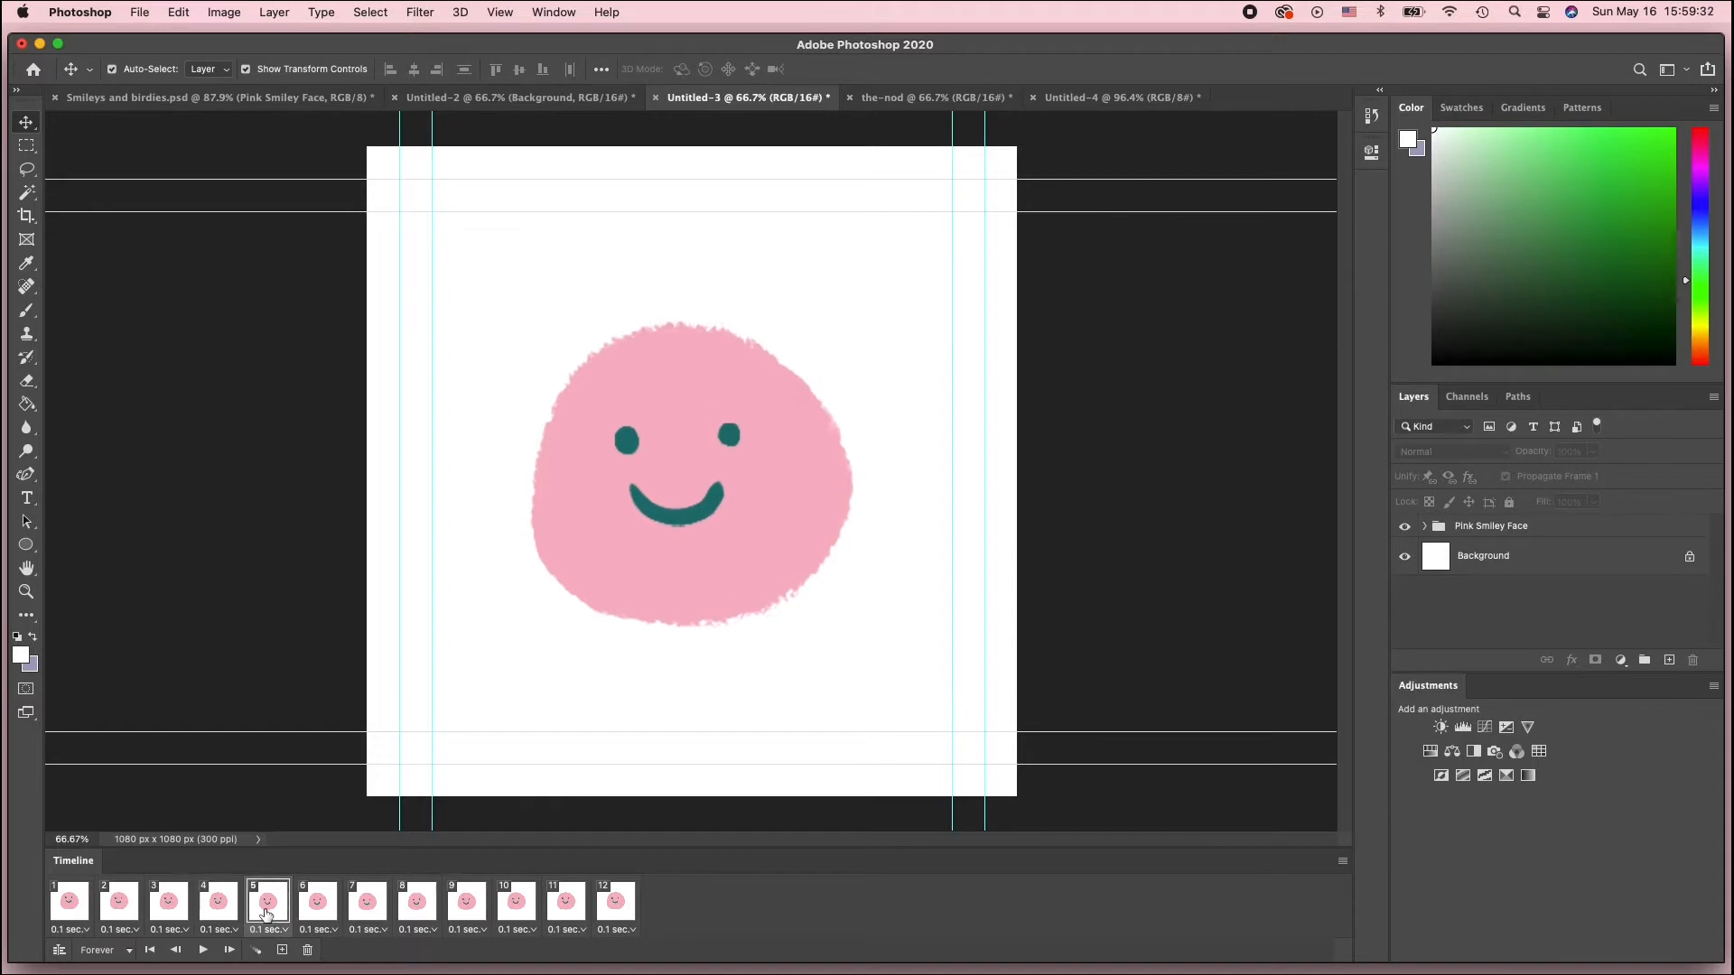
pyautogui.click(315, 914)
pyautogui.click(377, 916)
pyautogui.click(427, 918)
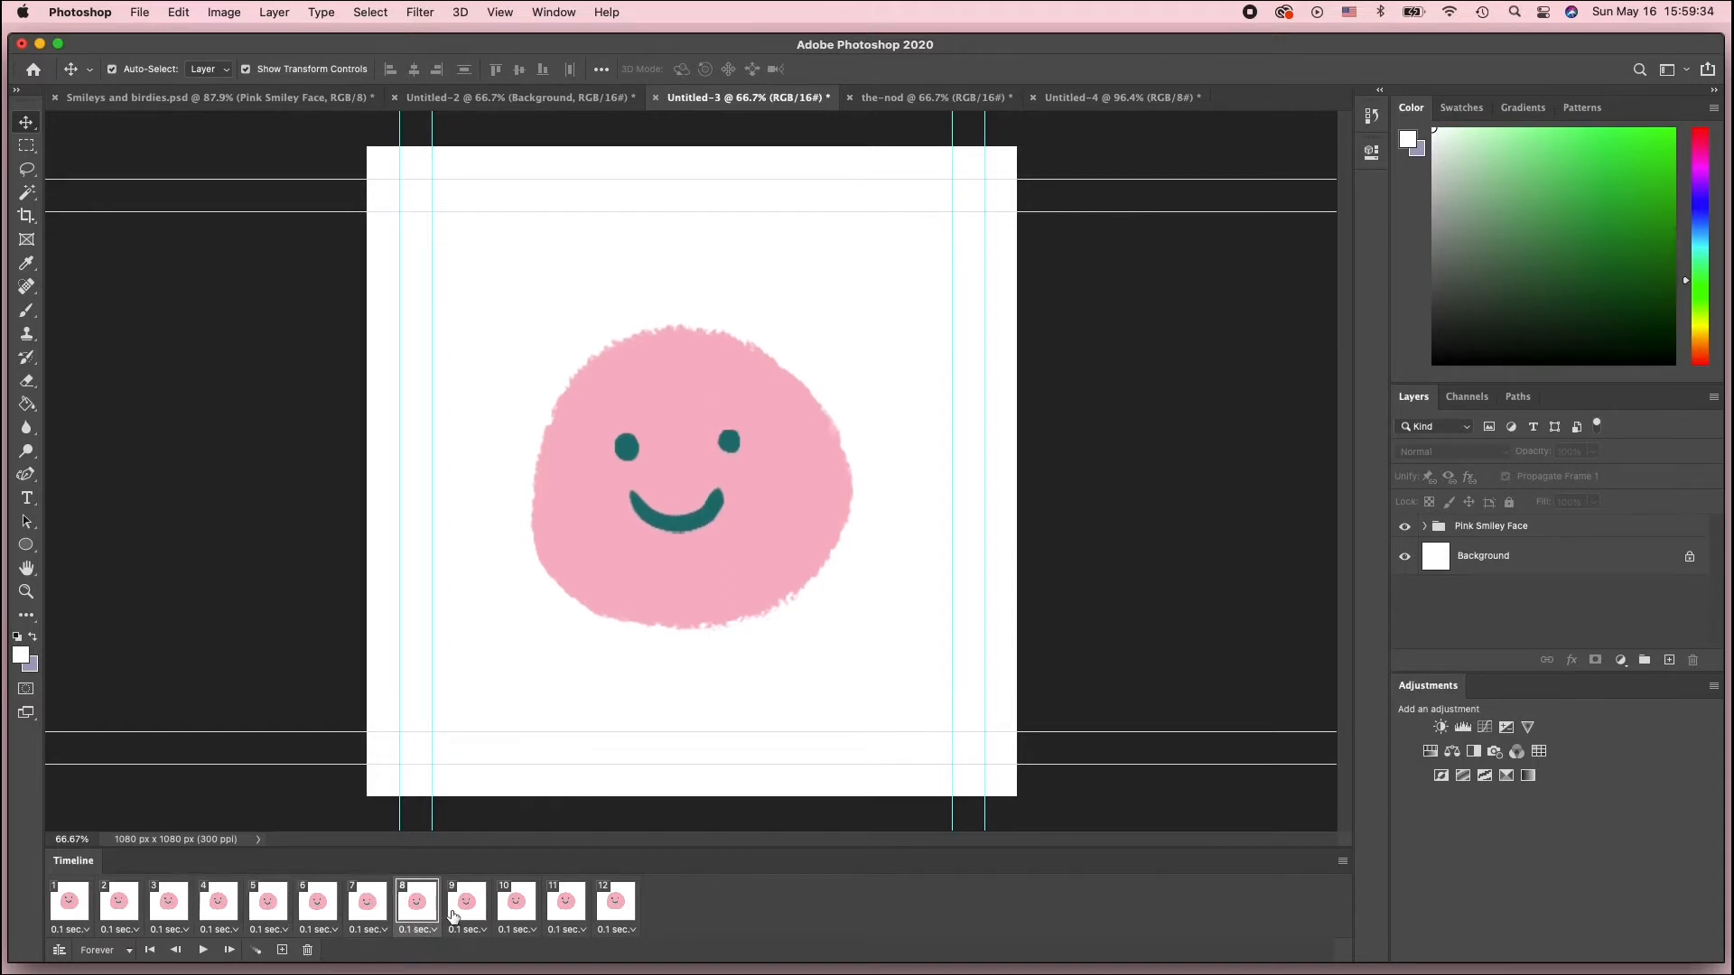
pyautogui.click(467, 915)
pyautogui.click(501, 913)
pyautogui.click(66, 916)
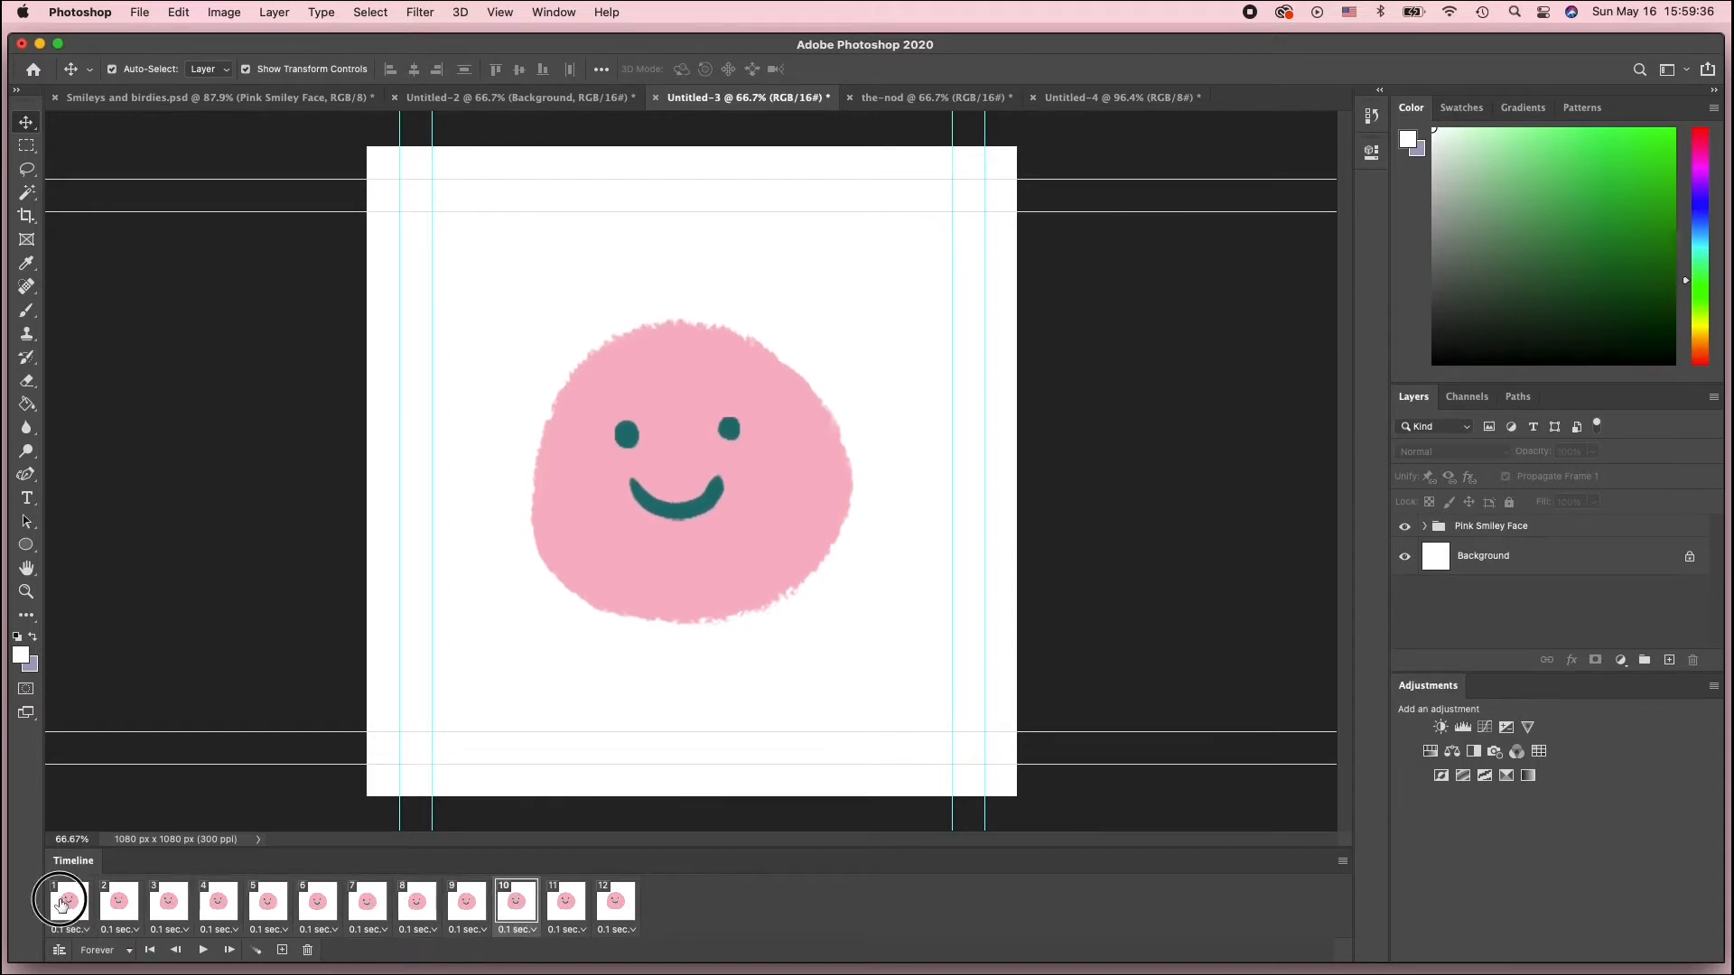
# Switch to the-nod and create a frame animation in its timeline
pyautogui.click(944, 107)
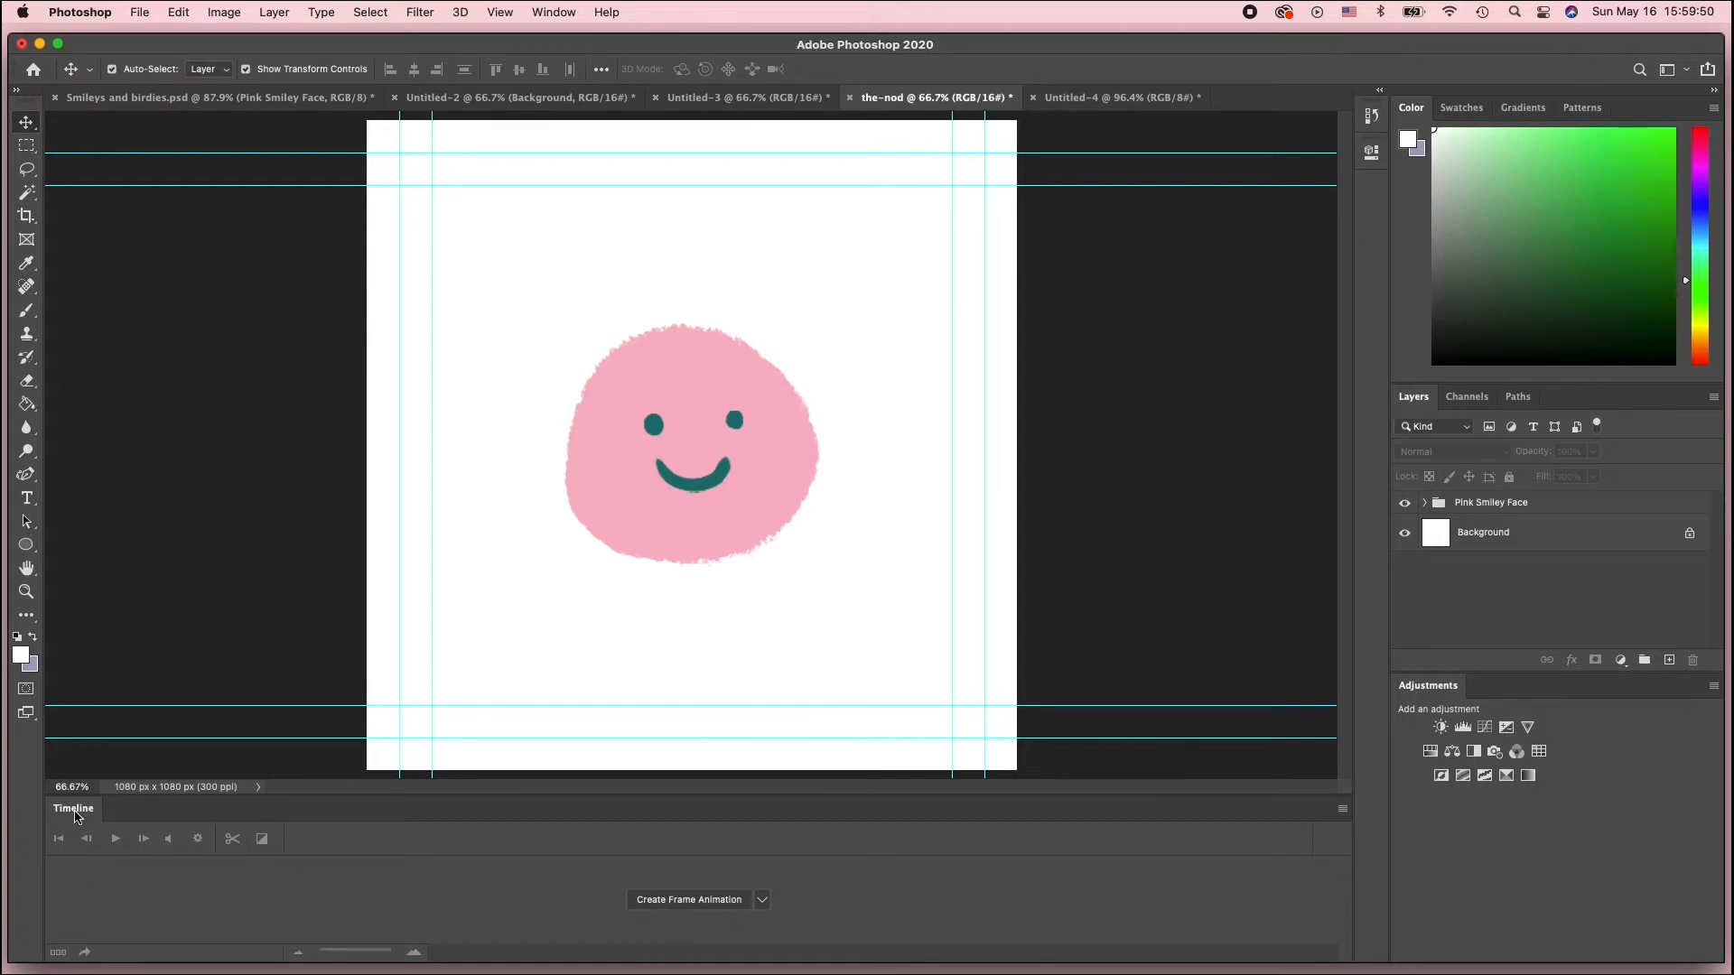
pyautogui.click(567, 12)
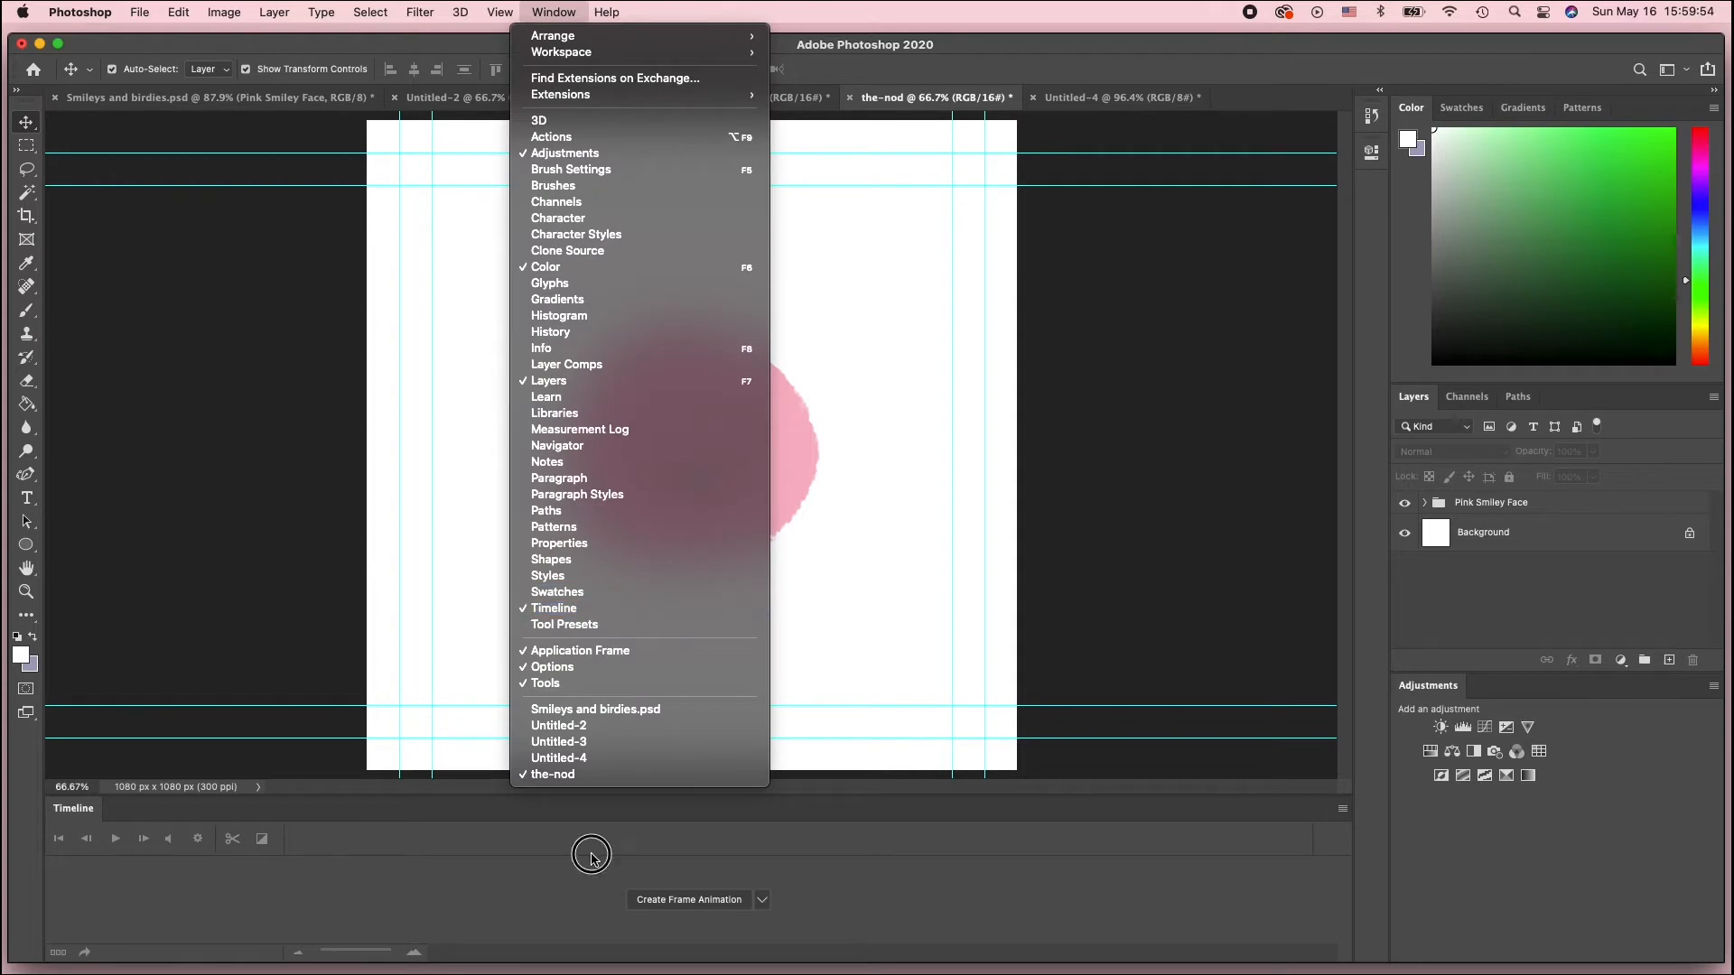
pyautogui.click(705, 901)
pyautogui.click(706, 901)
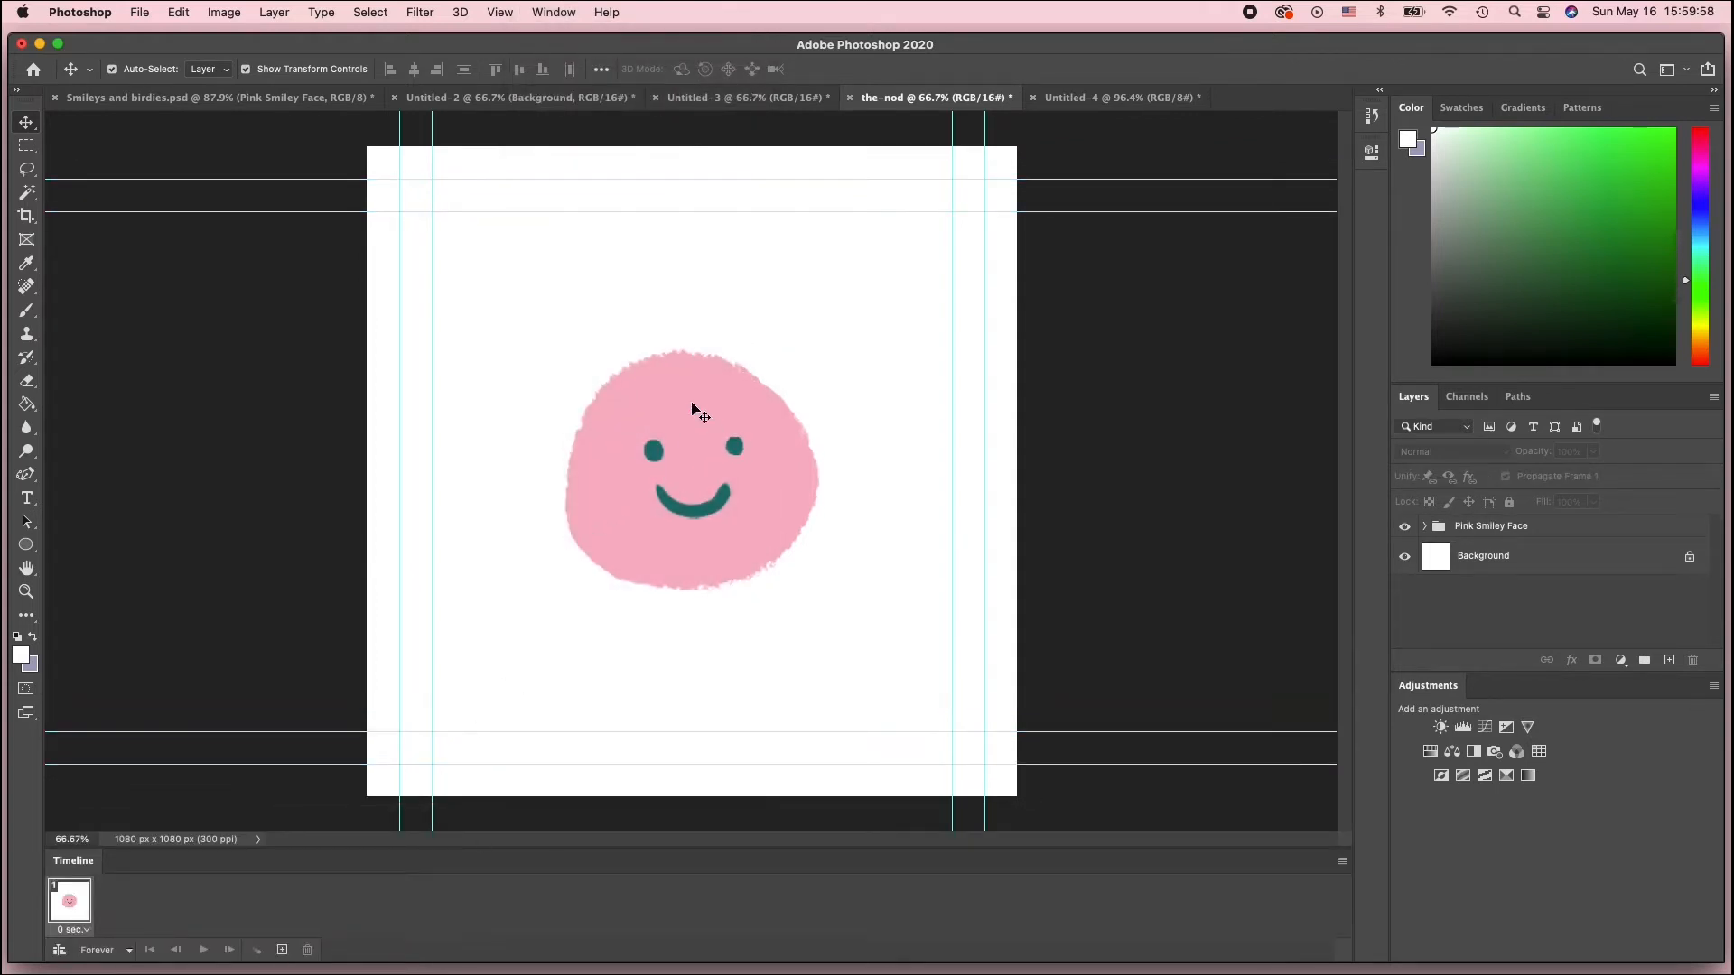
# In frame 1, move the pink face and the facial features up slightly for the head-up pose
pyautogui.moveTo(693, 409); pyautogui.dragTo(693, 384)
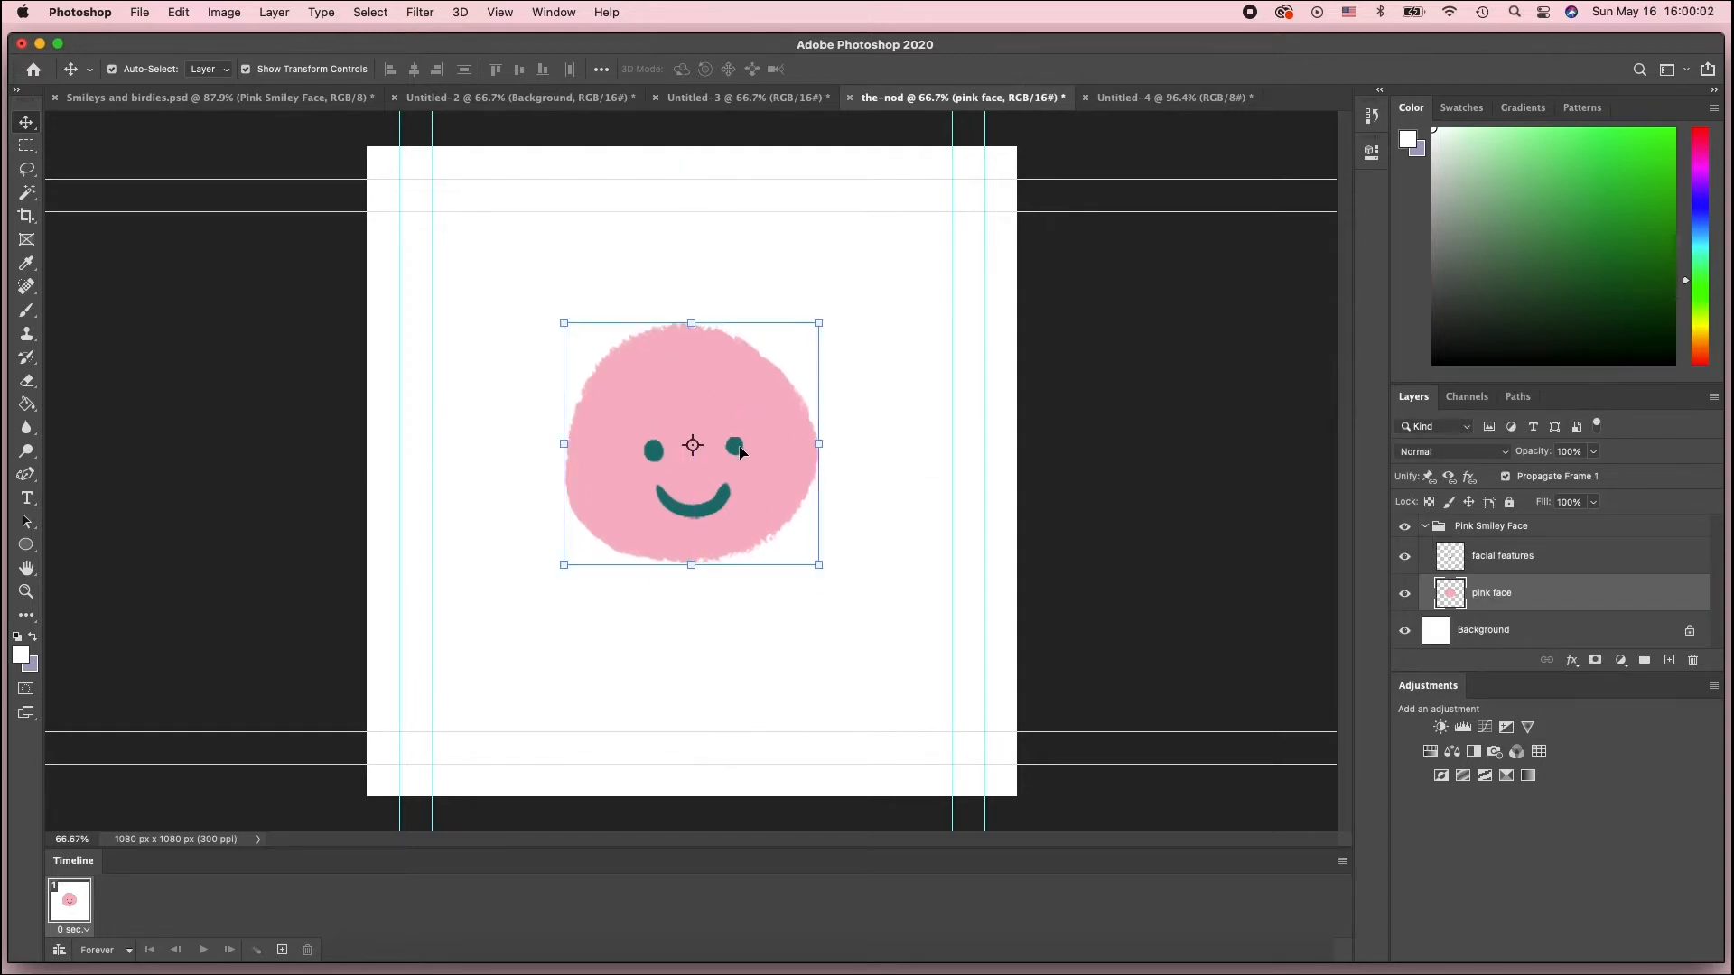
pyautogui.moveTo(740, 451); pyautogui.dragTo(742, 395)
pyautogui.click(838, 407)
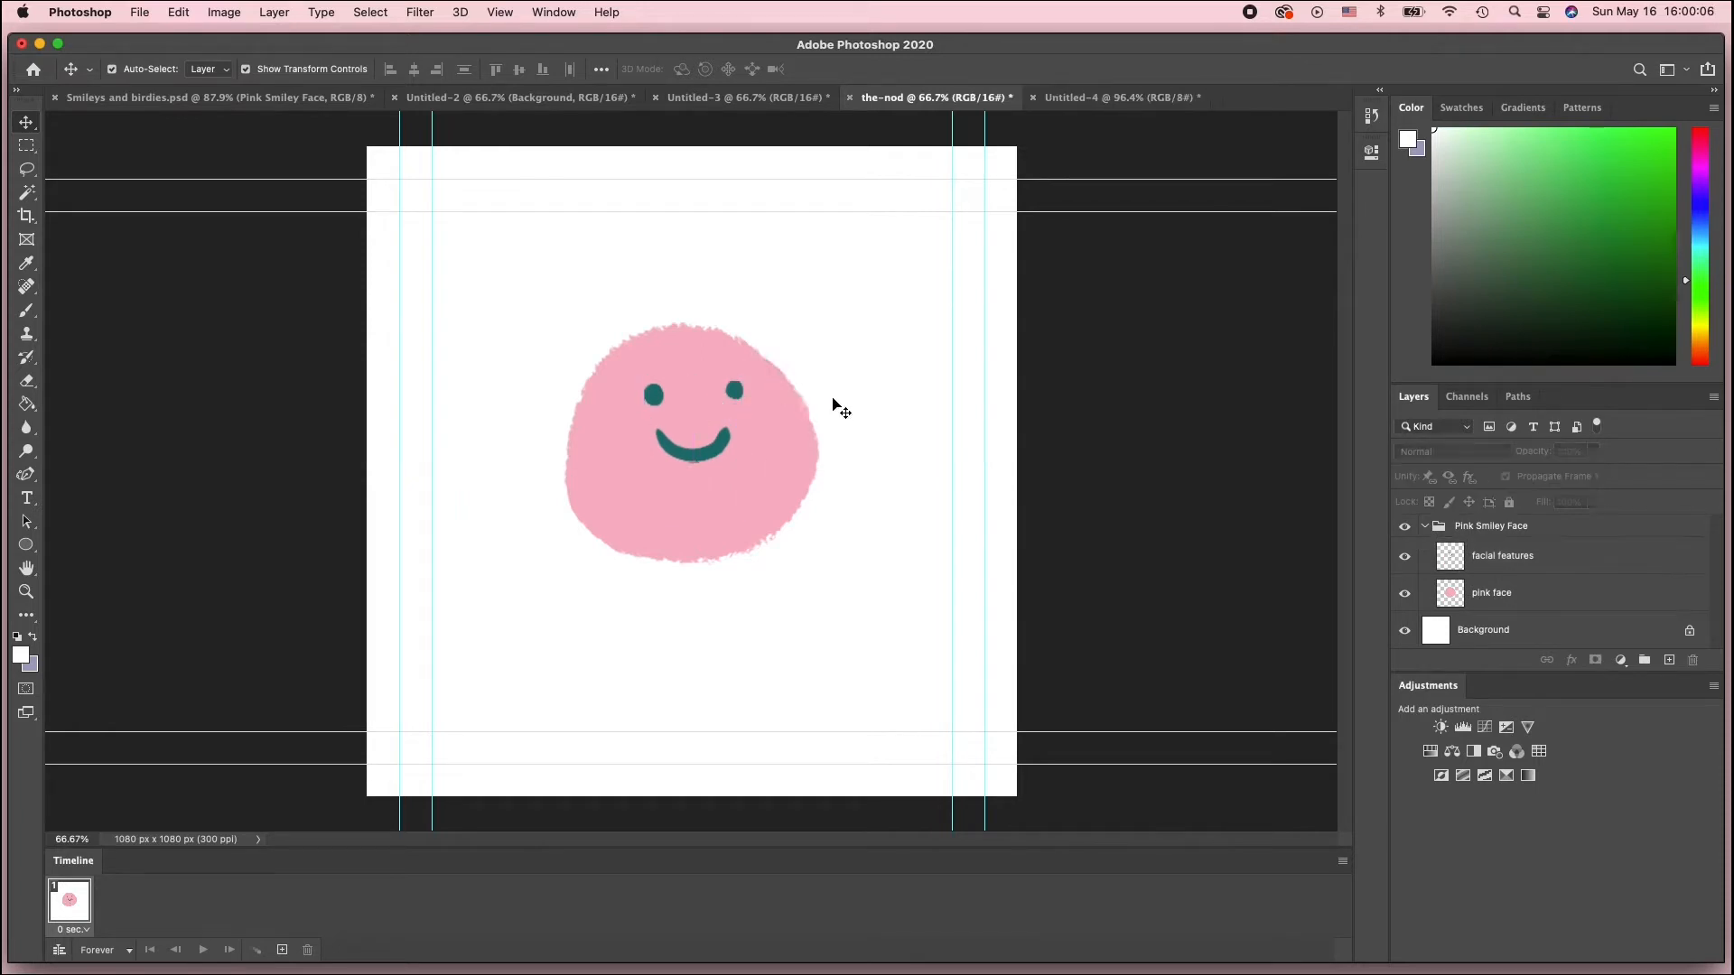
# Step through Untitled-3's frames 1 to 7 to study the nod, then return to the-nod
pyautogui.click(758, 97)
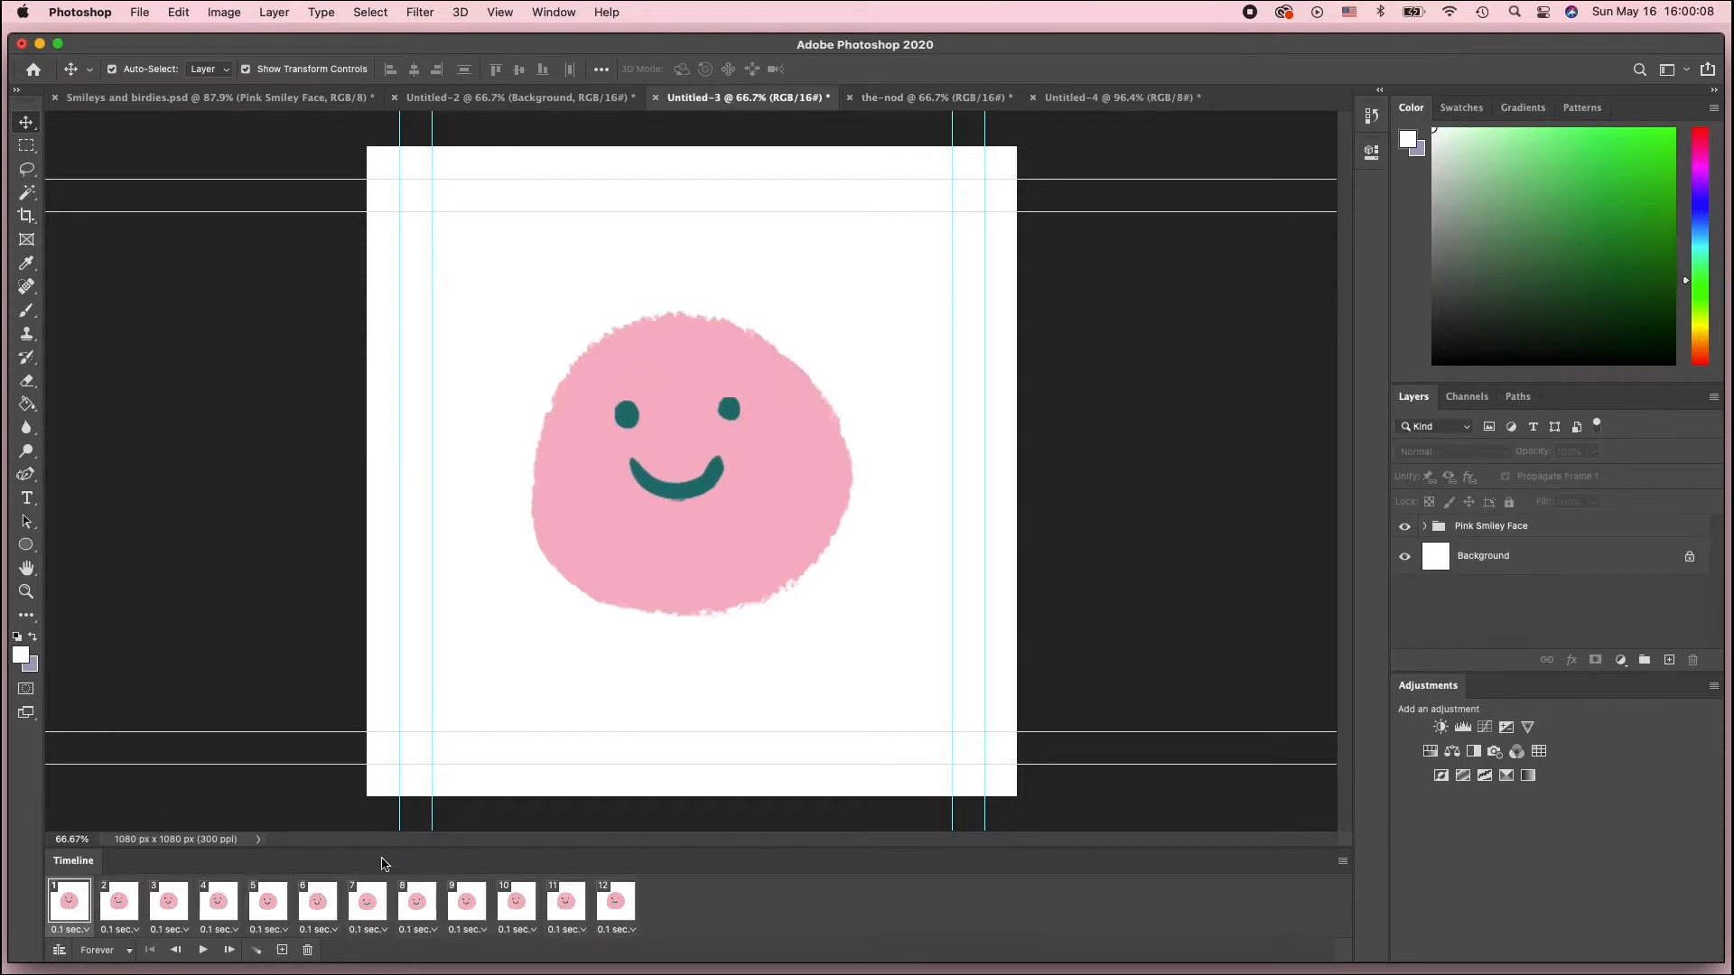
pyautogui.click(119, 903)
pyautogui.click(168, 903)
pyautogui.click(218, 903)
pyautogui.click(268, 903)
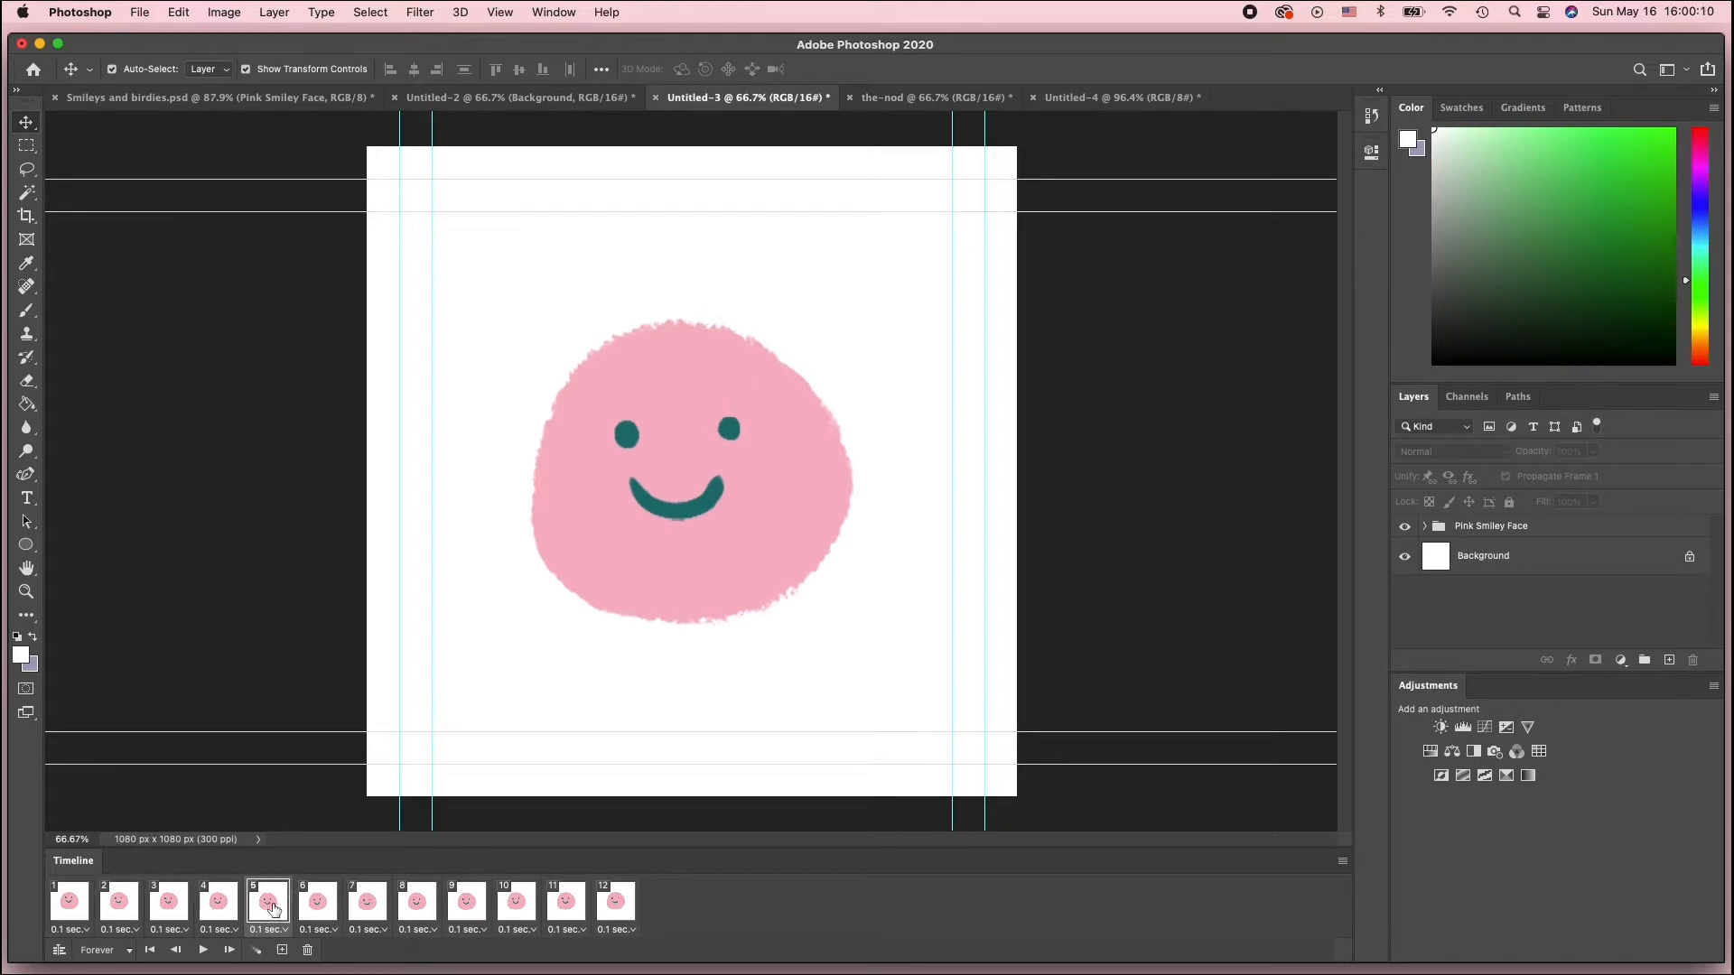
pyautogui.click(322, 904)
pyautogui.click(368, 903)
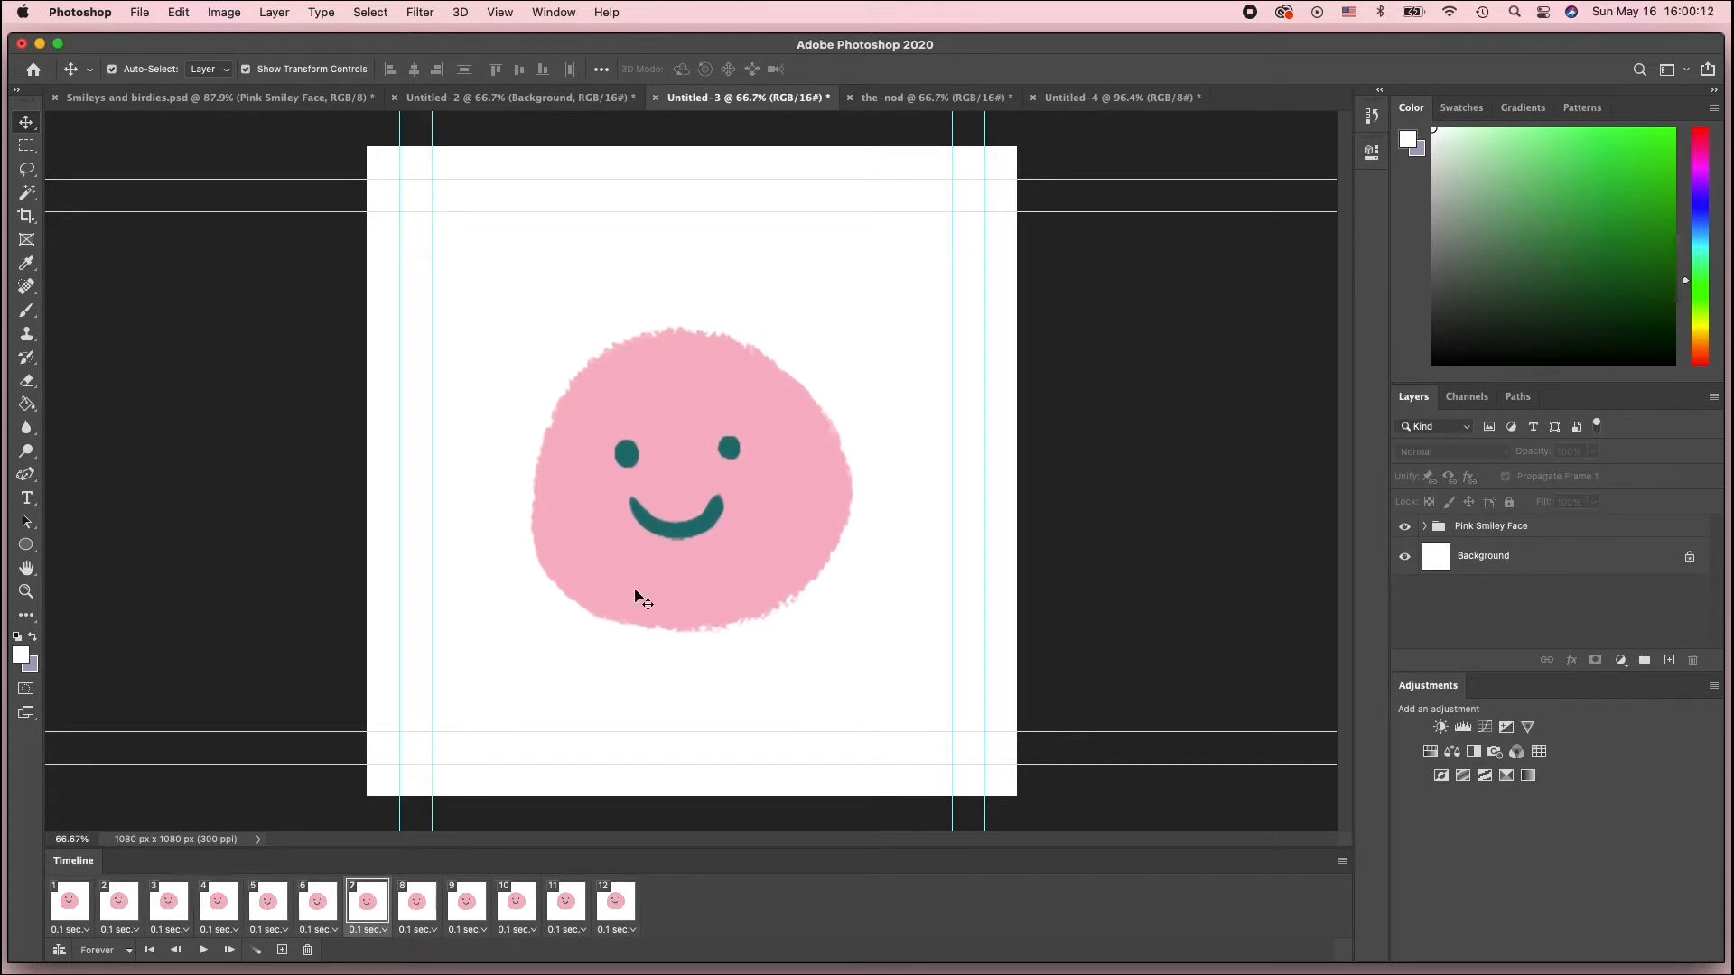
pyautogui.click(929, 104)
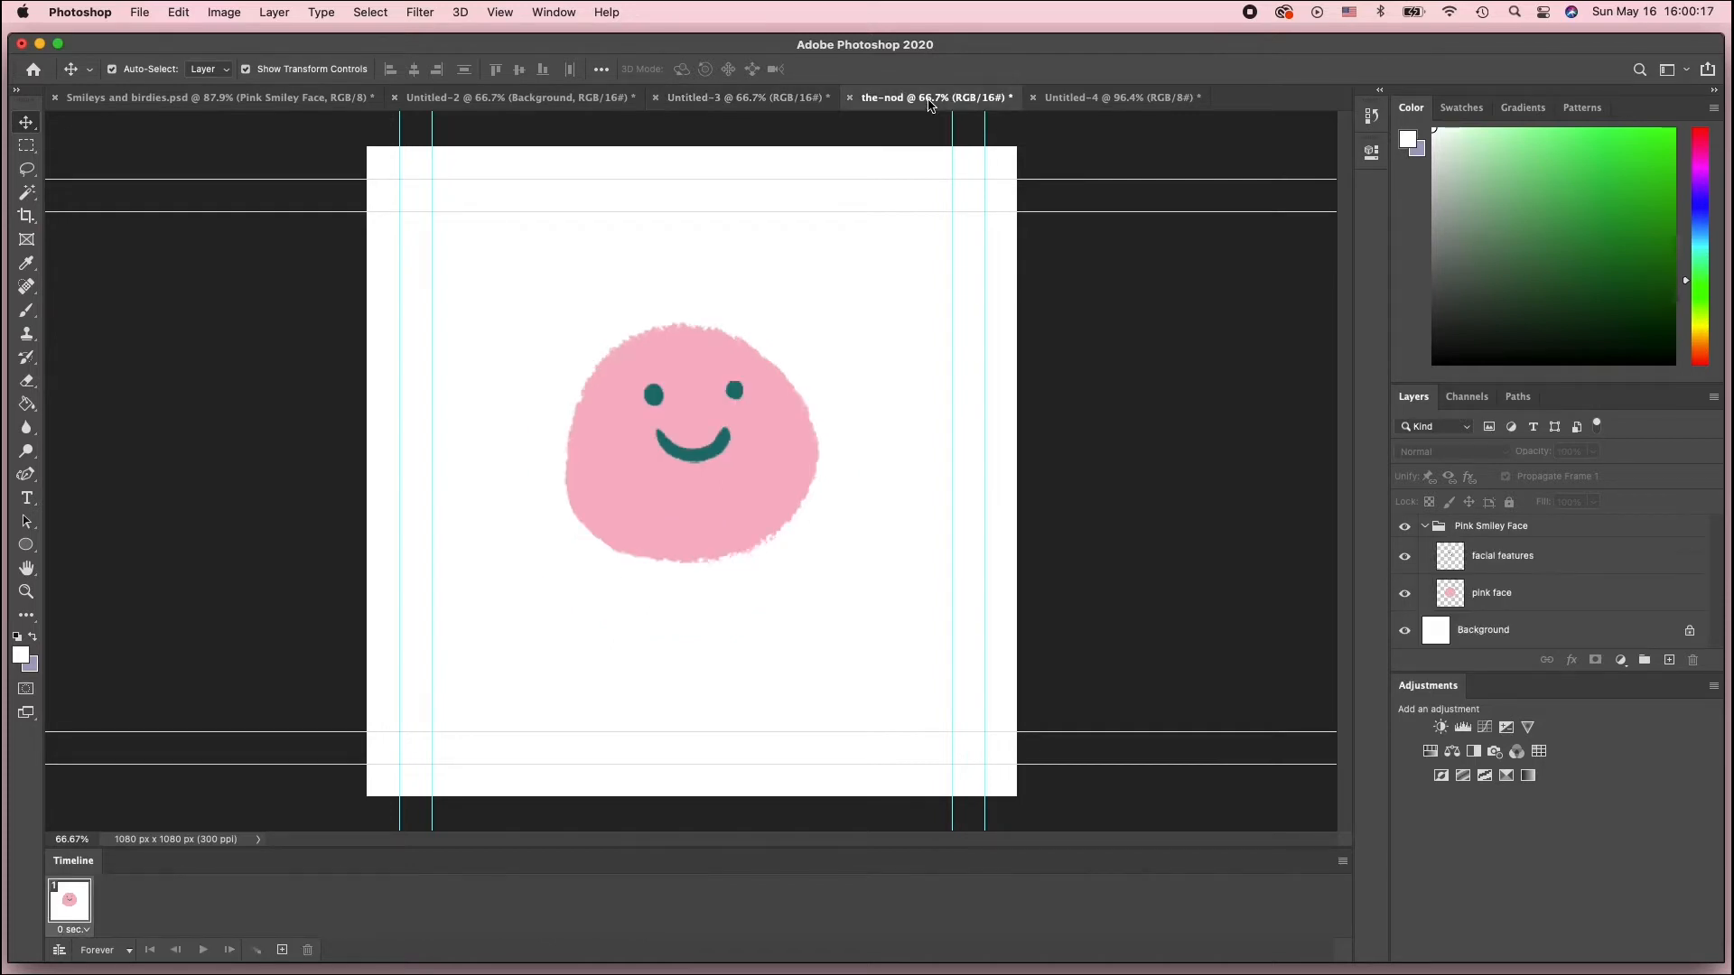
# Compare Untitled-3's frames 1, 7 and 8 to see the lowest head position, then return to the-nod
pyautogui.click(807, 109)
pyautogui.click(72, 904)
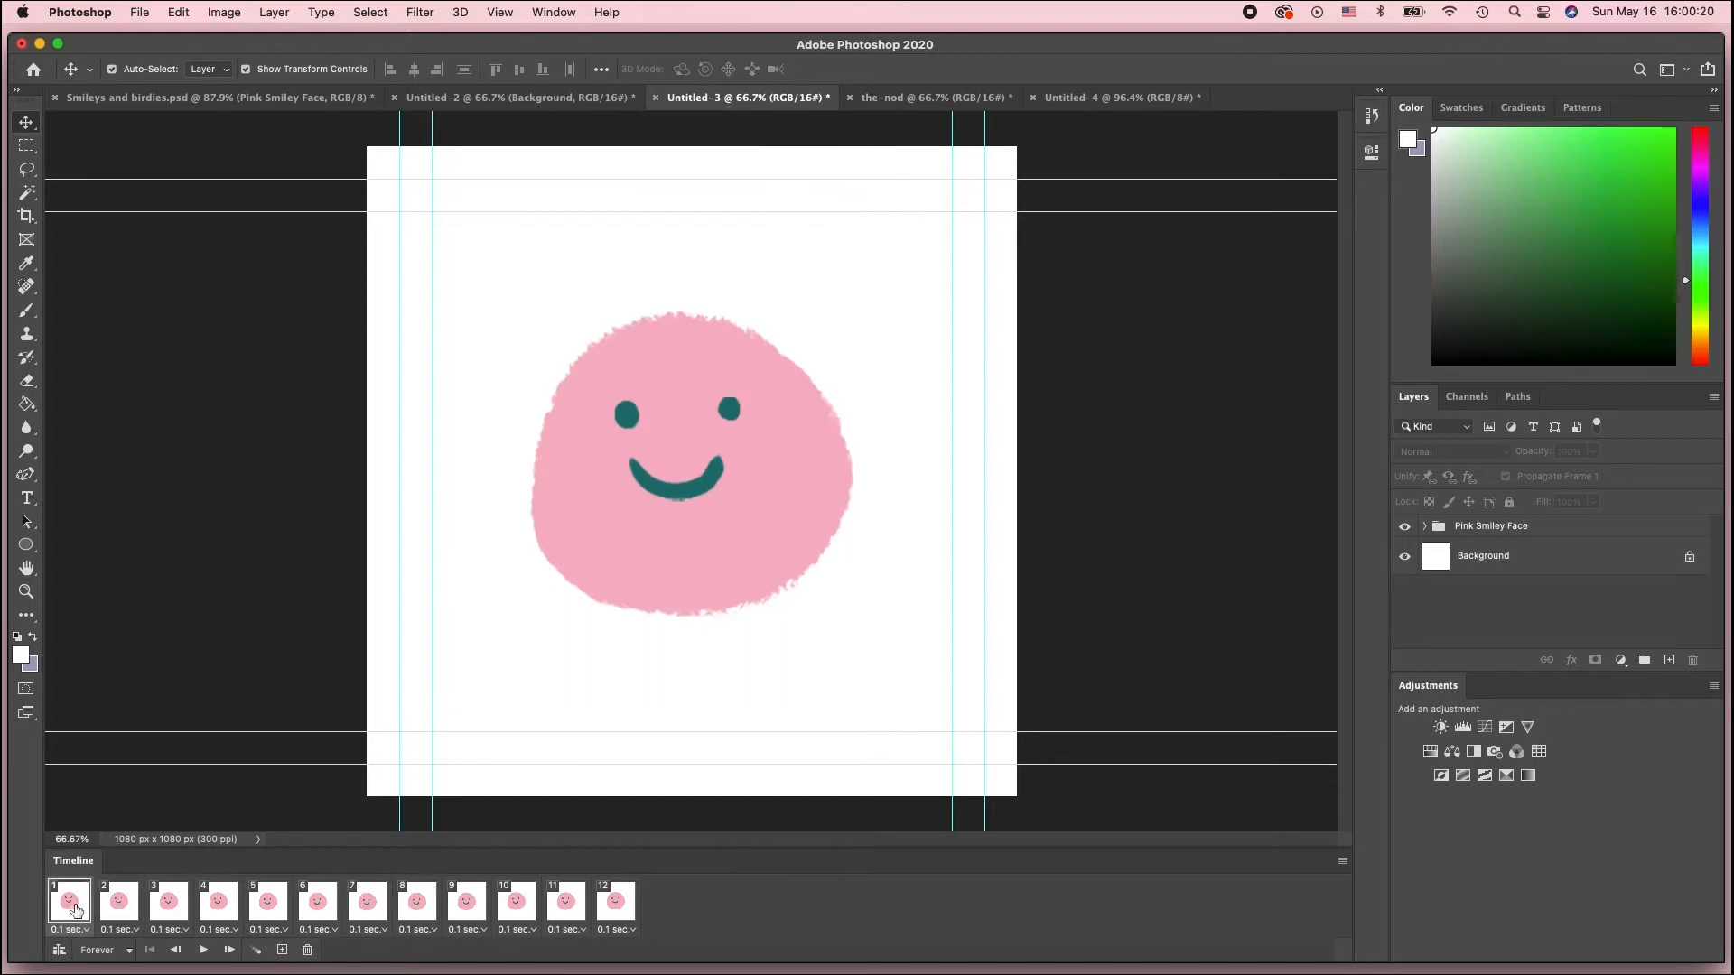
pyautogui.click(368, 904)
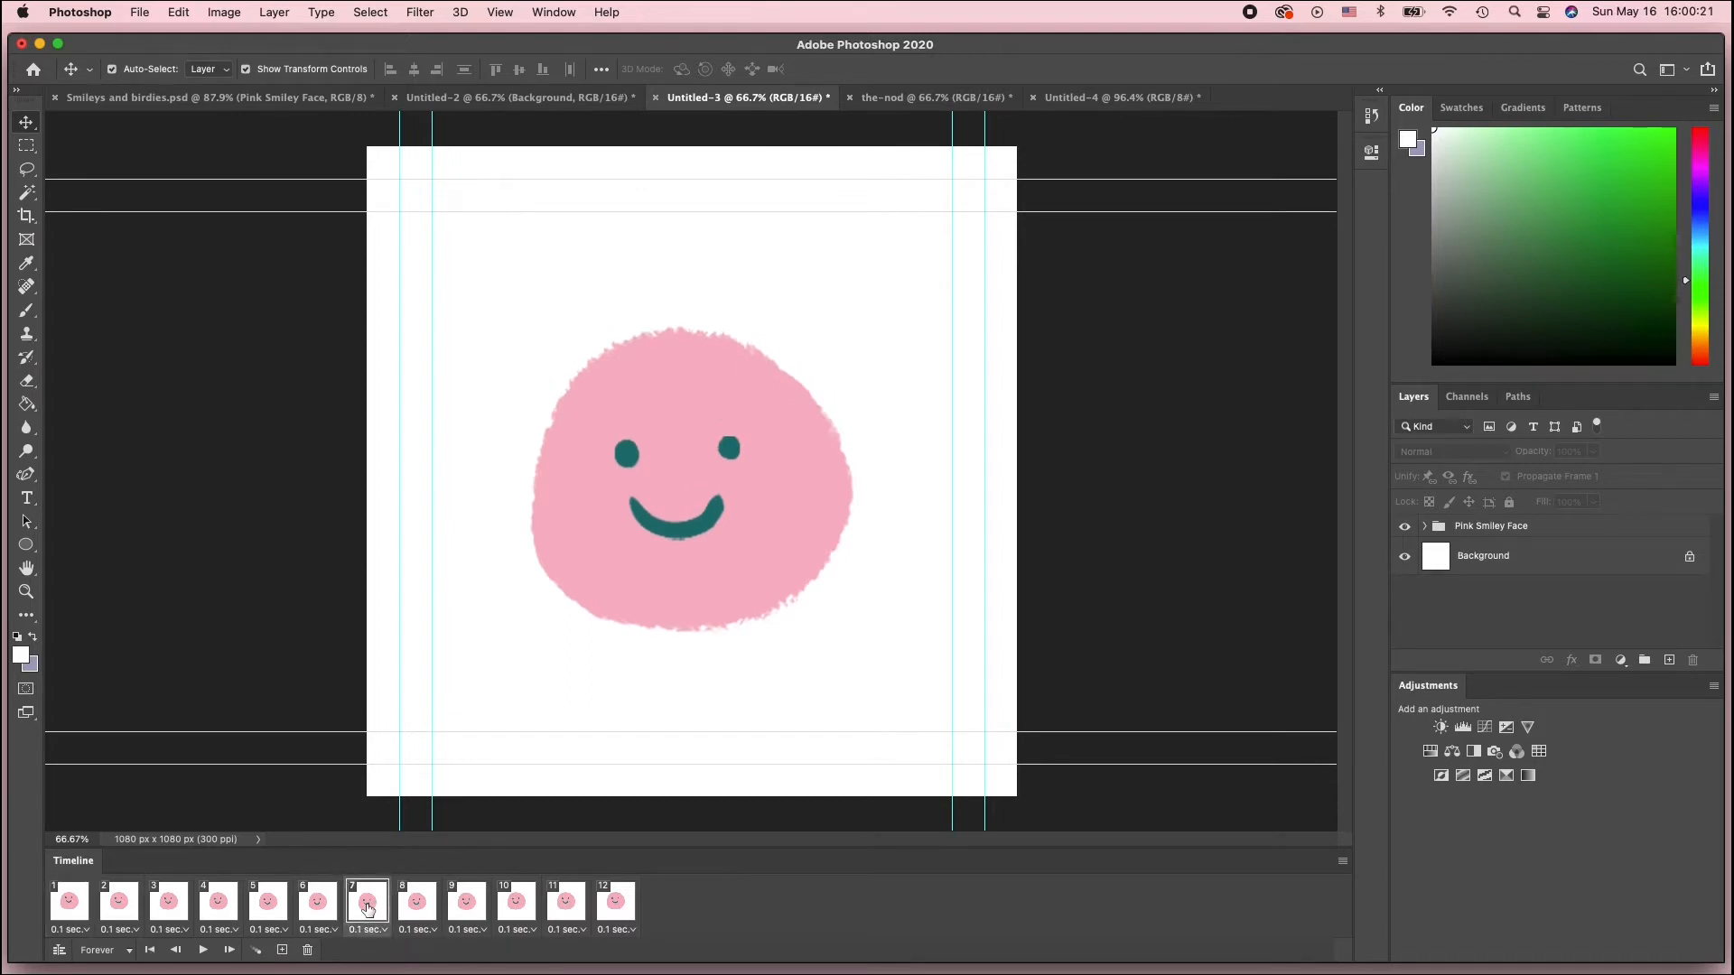
pyautogui.click(414, 904)
pyautogui.click(366, 903)
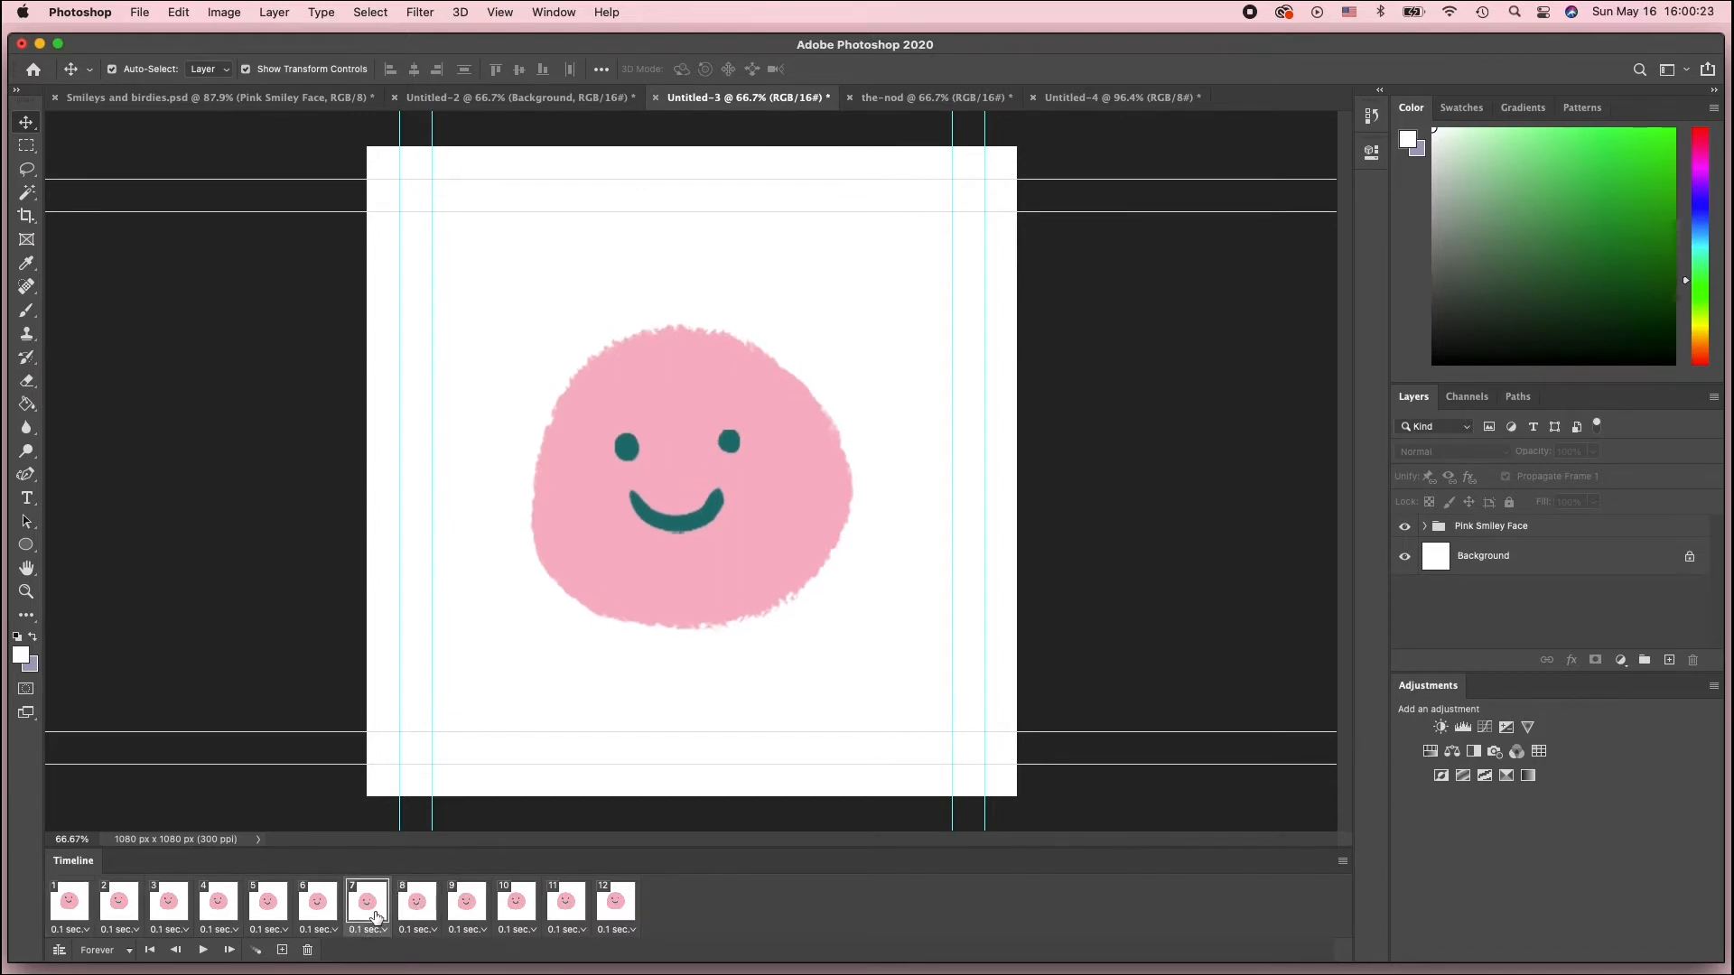
pyautogui.click(428, 907)
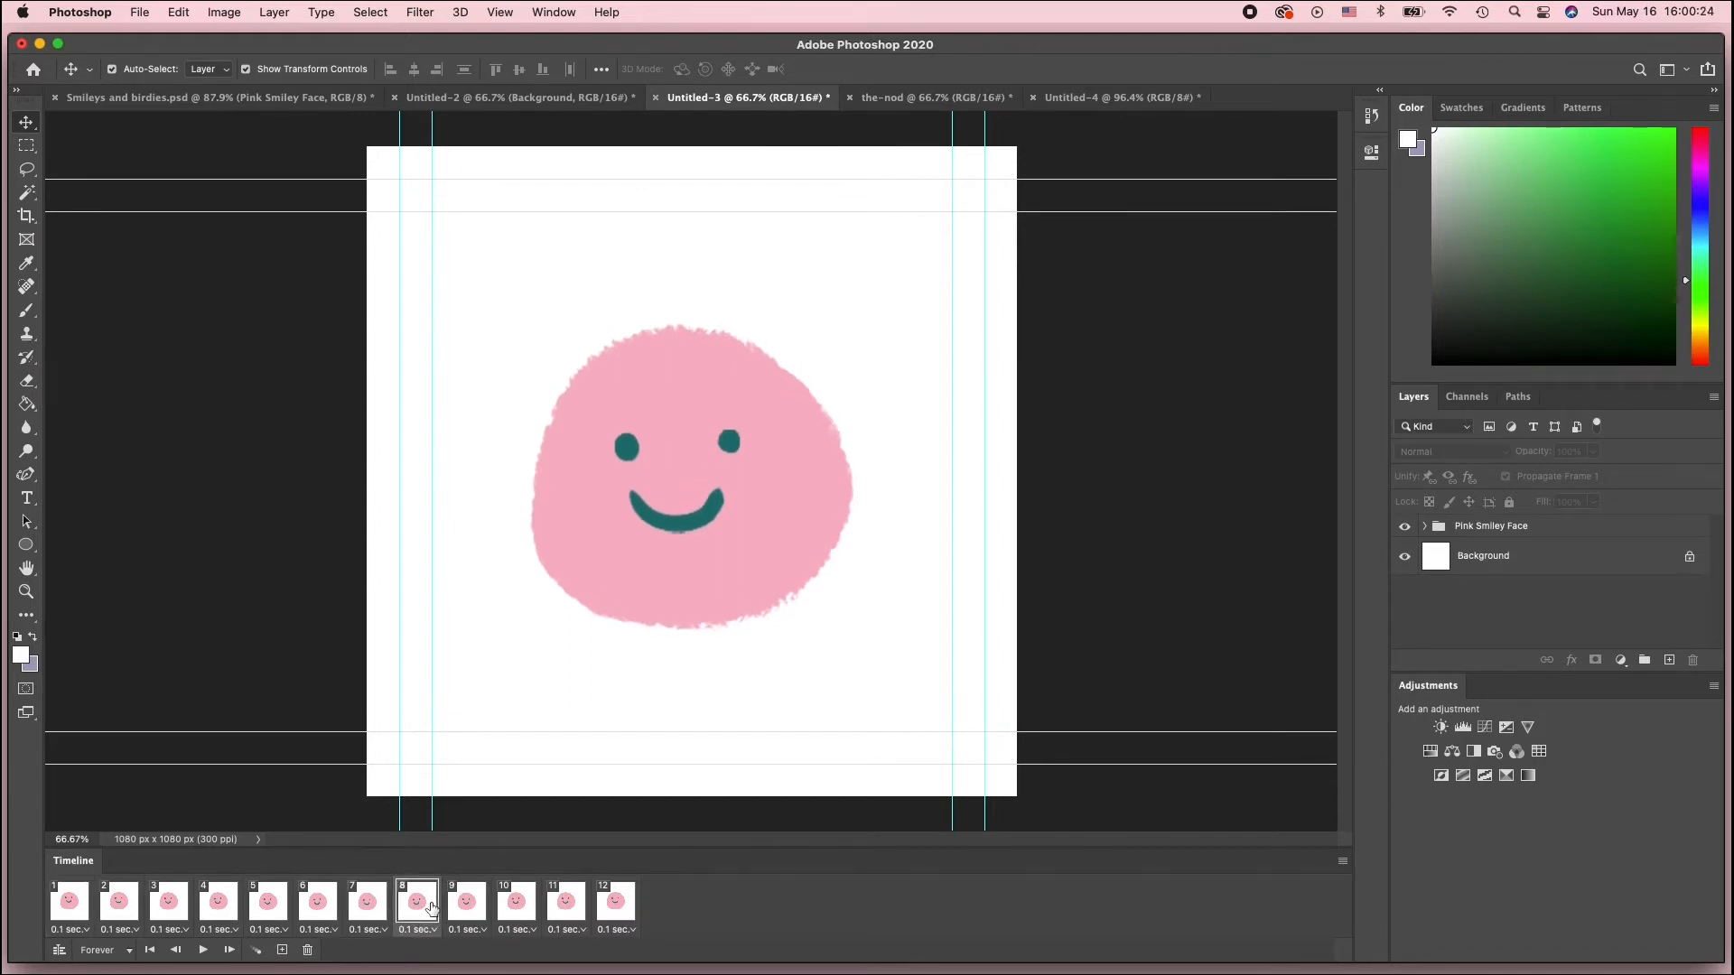
pyautogui.click(370, 908)
pyautogui.click(939, 98)
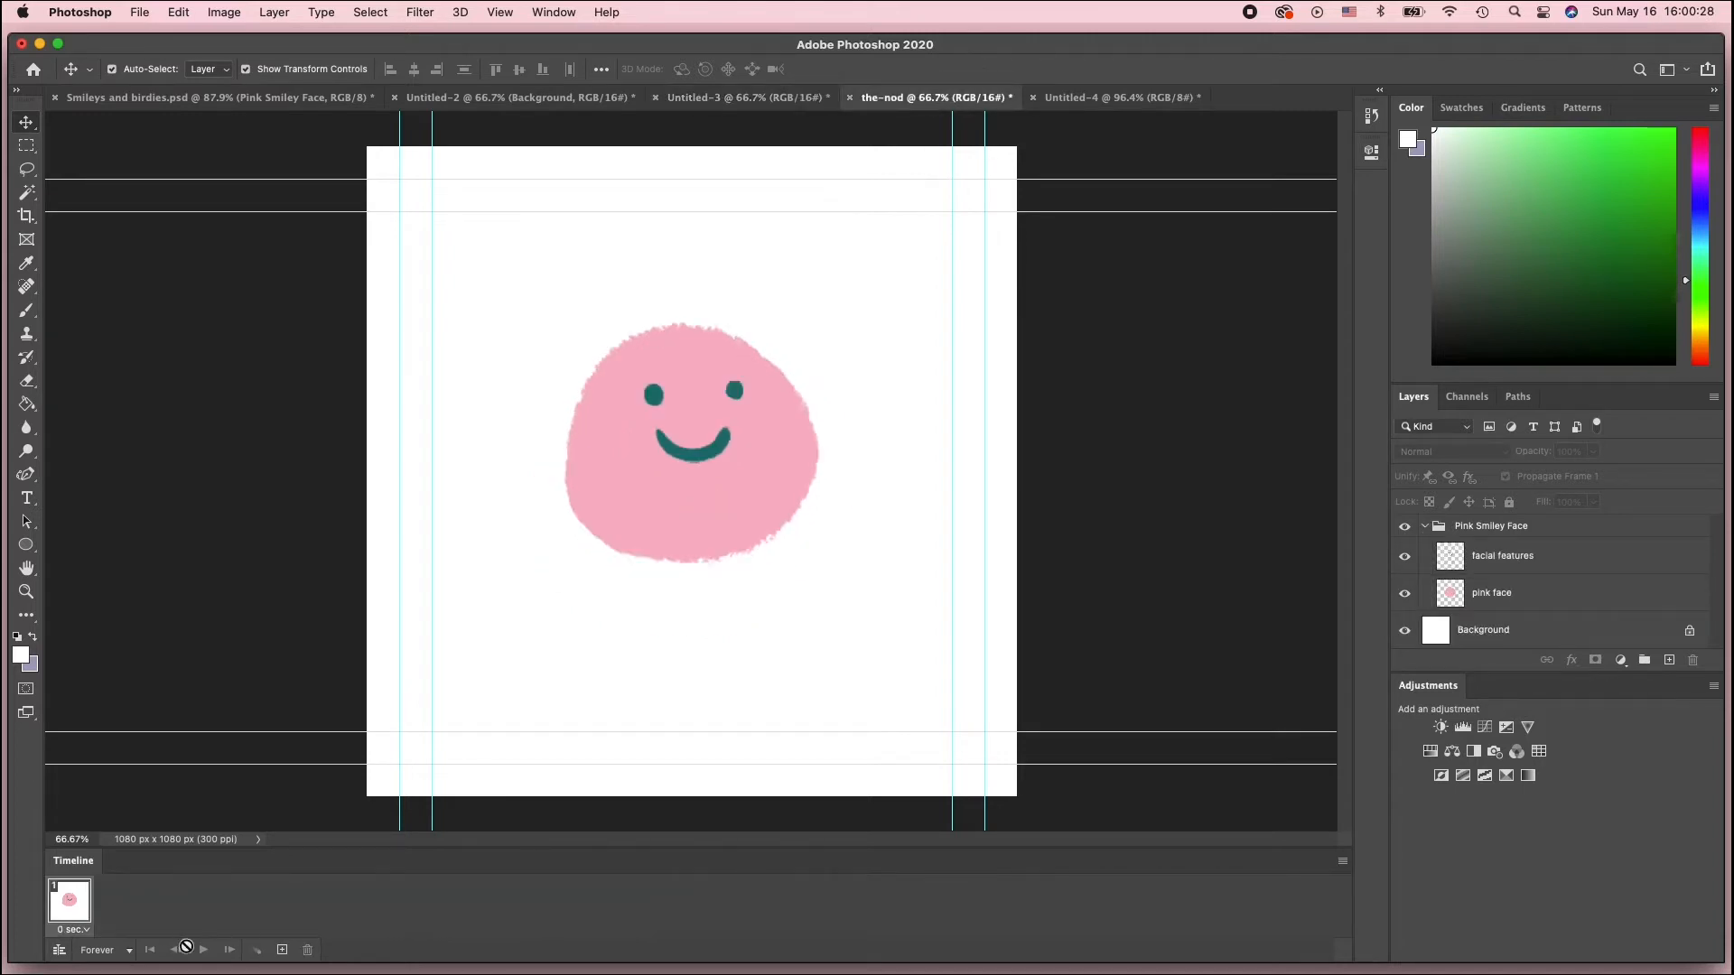
# Add a second frame and move the face and facial features down in it for the head-down pose
pyautogui.click(282, 953)
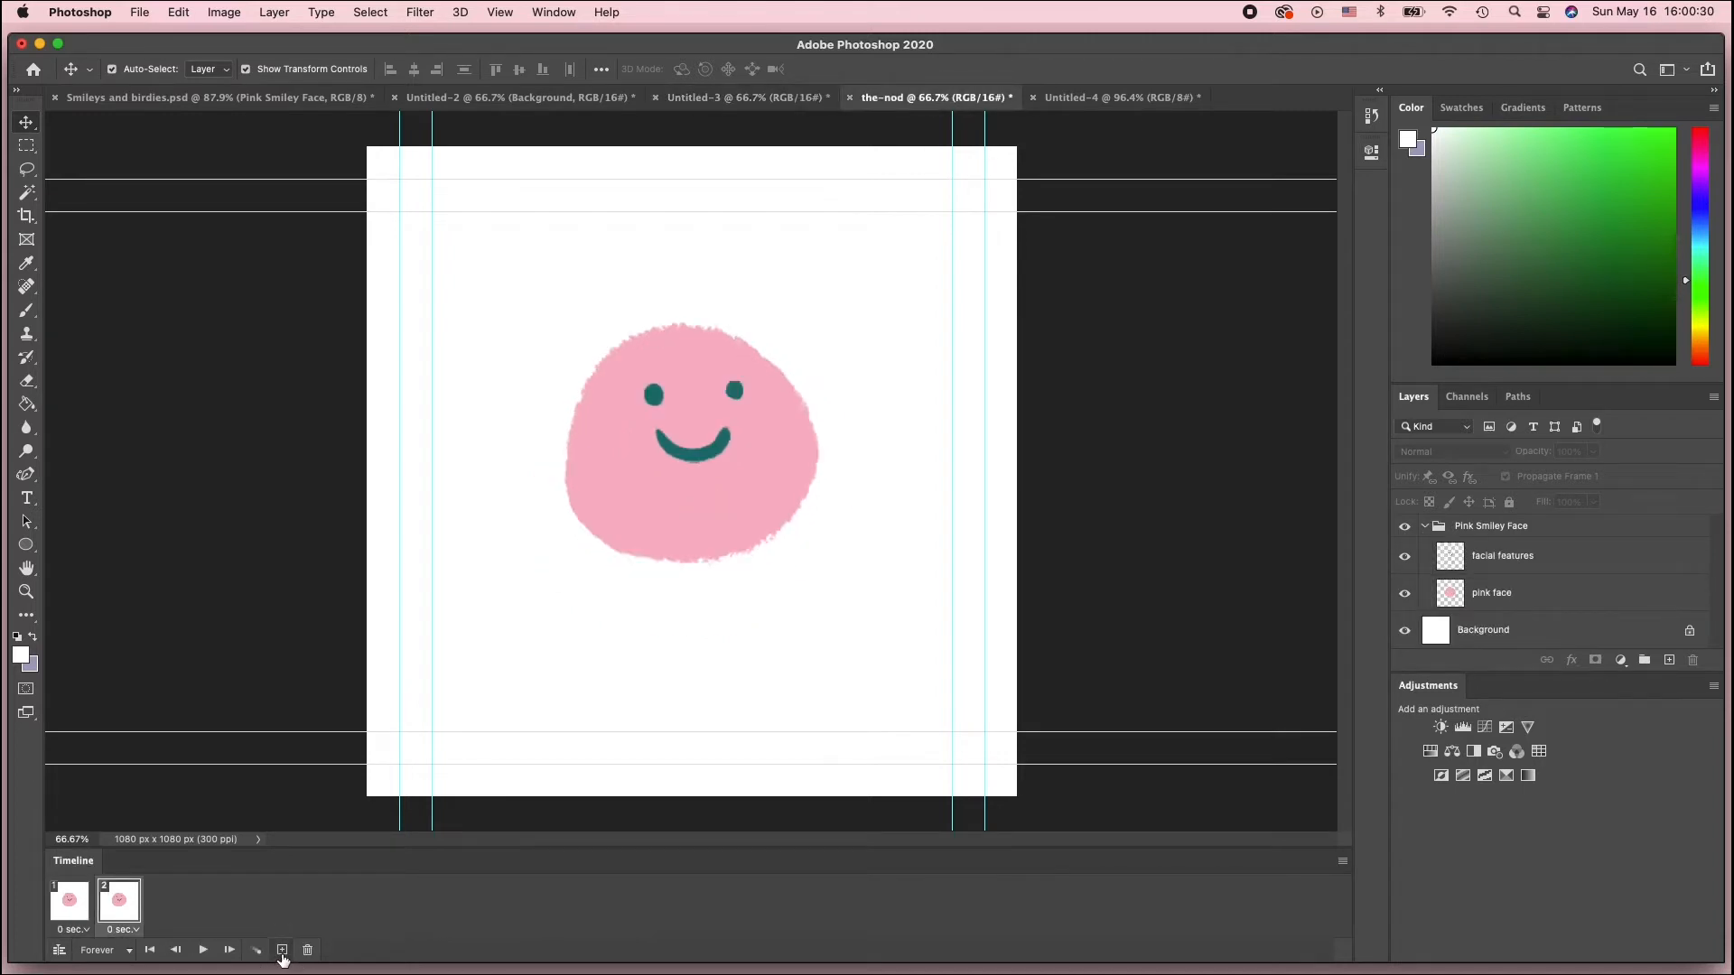
pyautogui.click(128, 917)
pyautogui.moveTo(746, 471); pyautogui.dragTo(746, 493)
pyautogui.moveTo(738, 397); pyautogui.dragTo(739, 477)
pyautogui.click(855, 434)
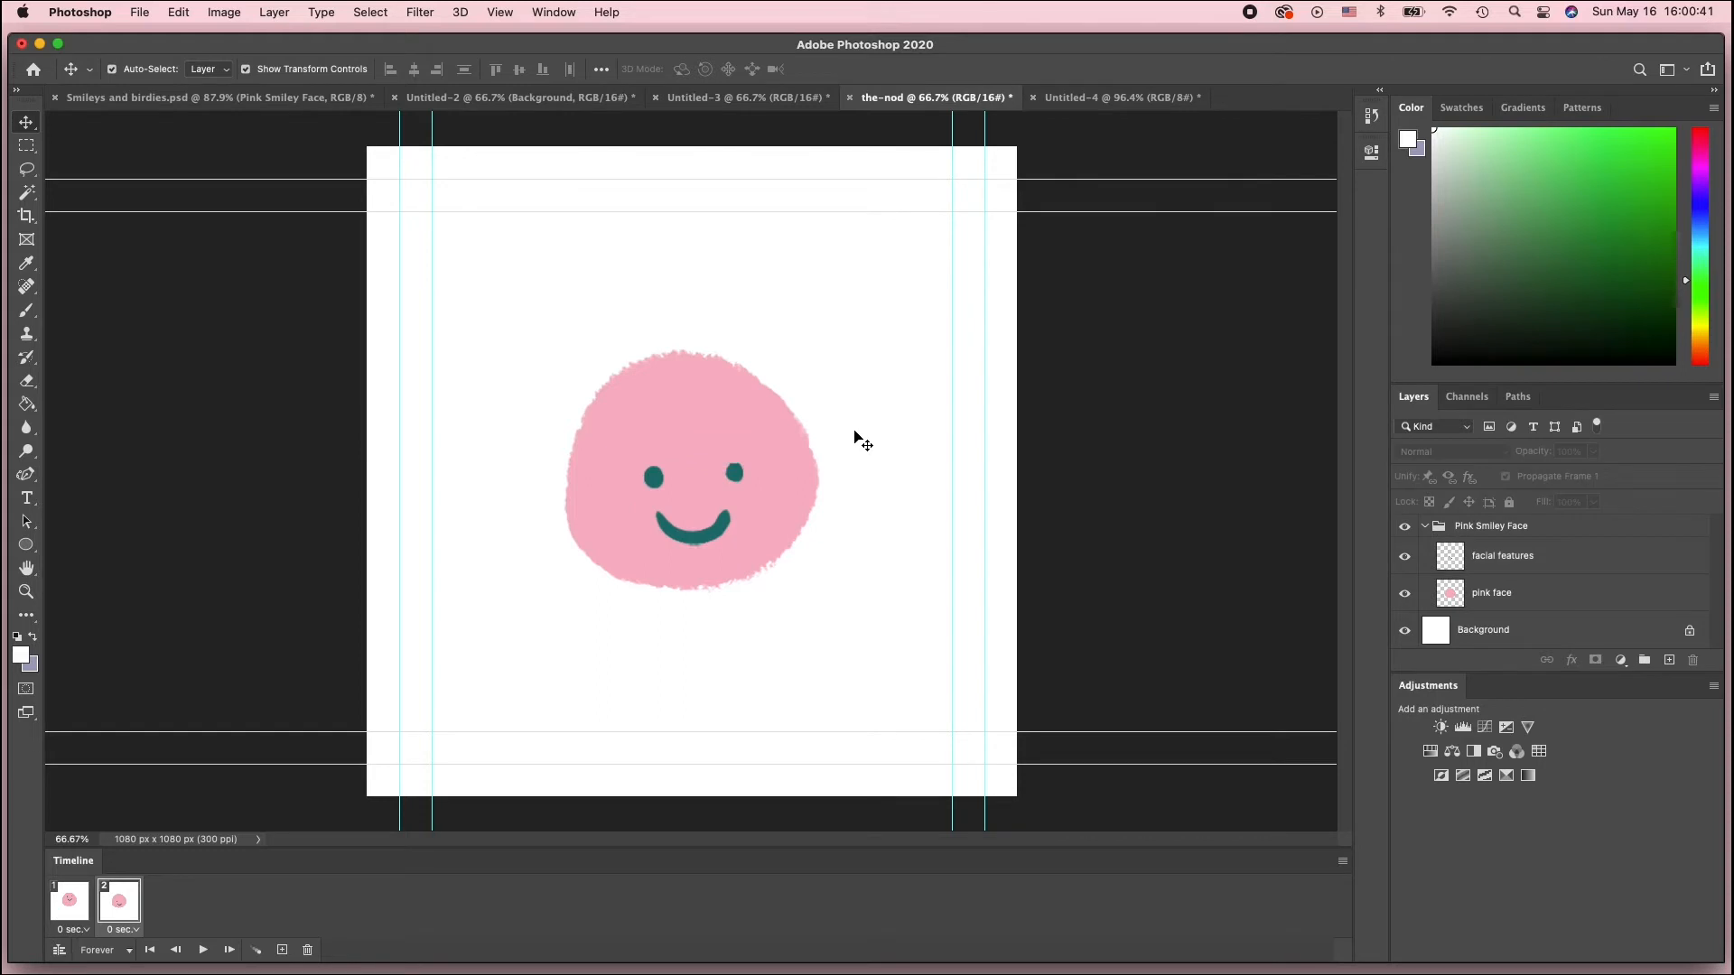
# Compare frames 1 and 2, then nudge the facial features slightly lower in frame 2
pyautogui.click(65, 919)
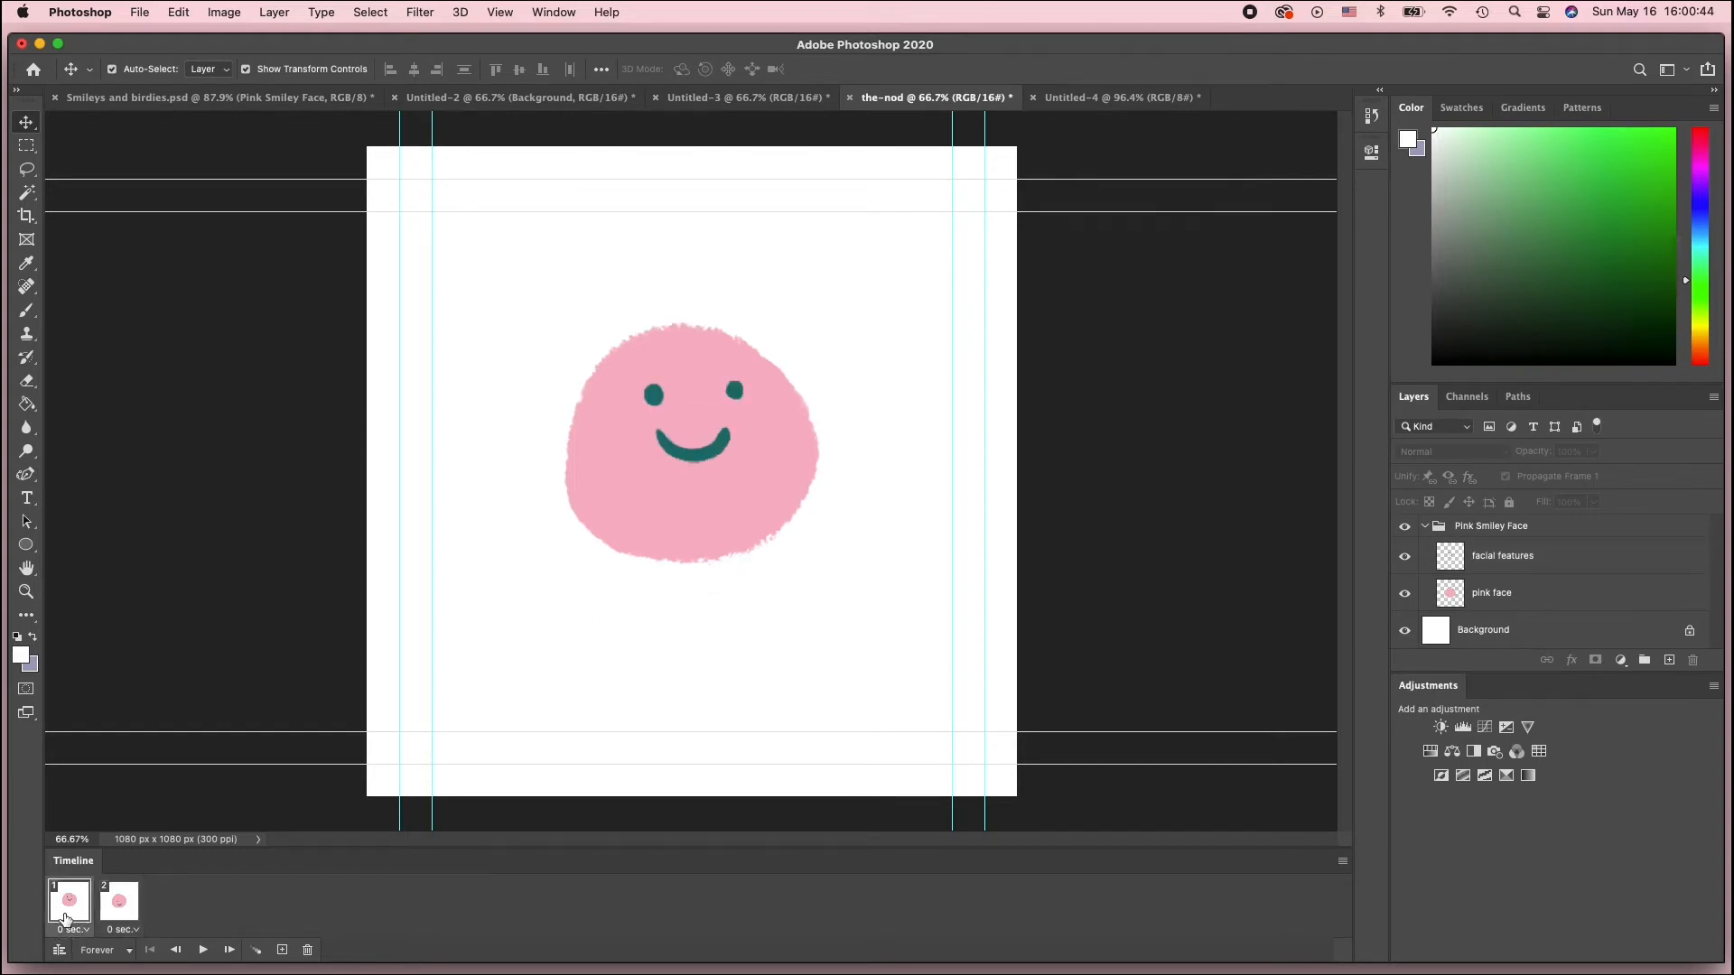
pyautogui.click(118, 918)
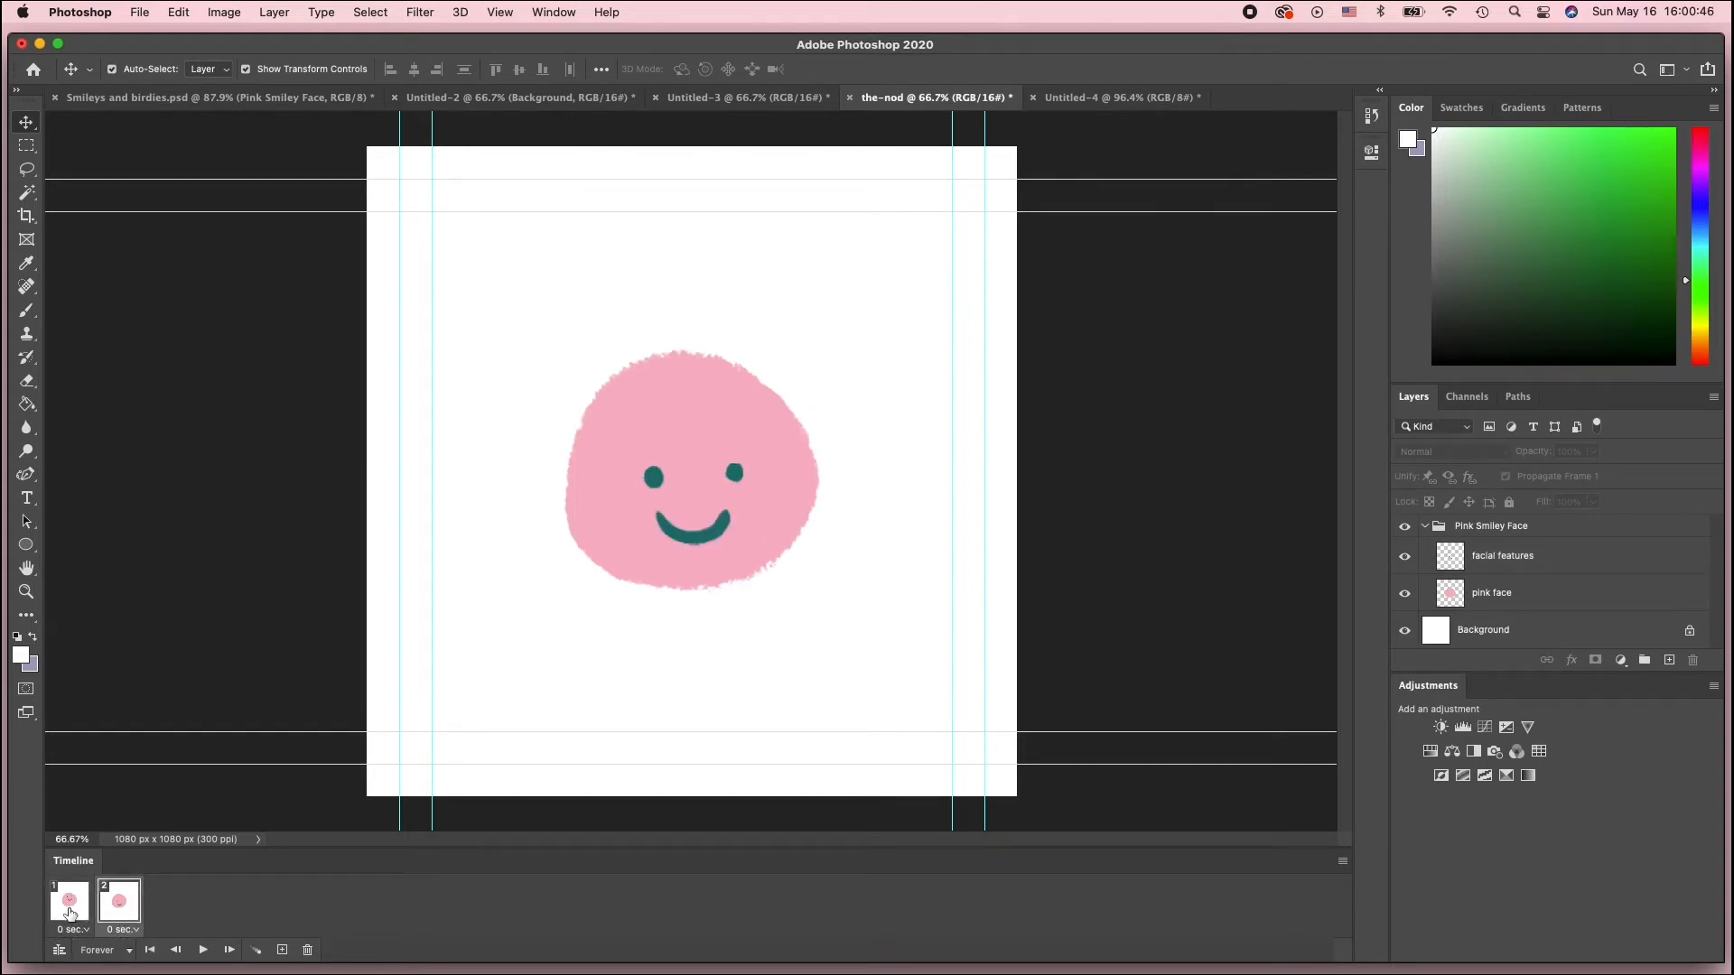
pyautogui.click(70, 913)
pyautogui.click(122, 914)
pyautogui.moveTo(733, 476); pyautogui.dragTo(732, 491)
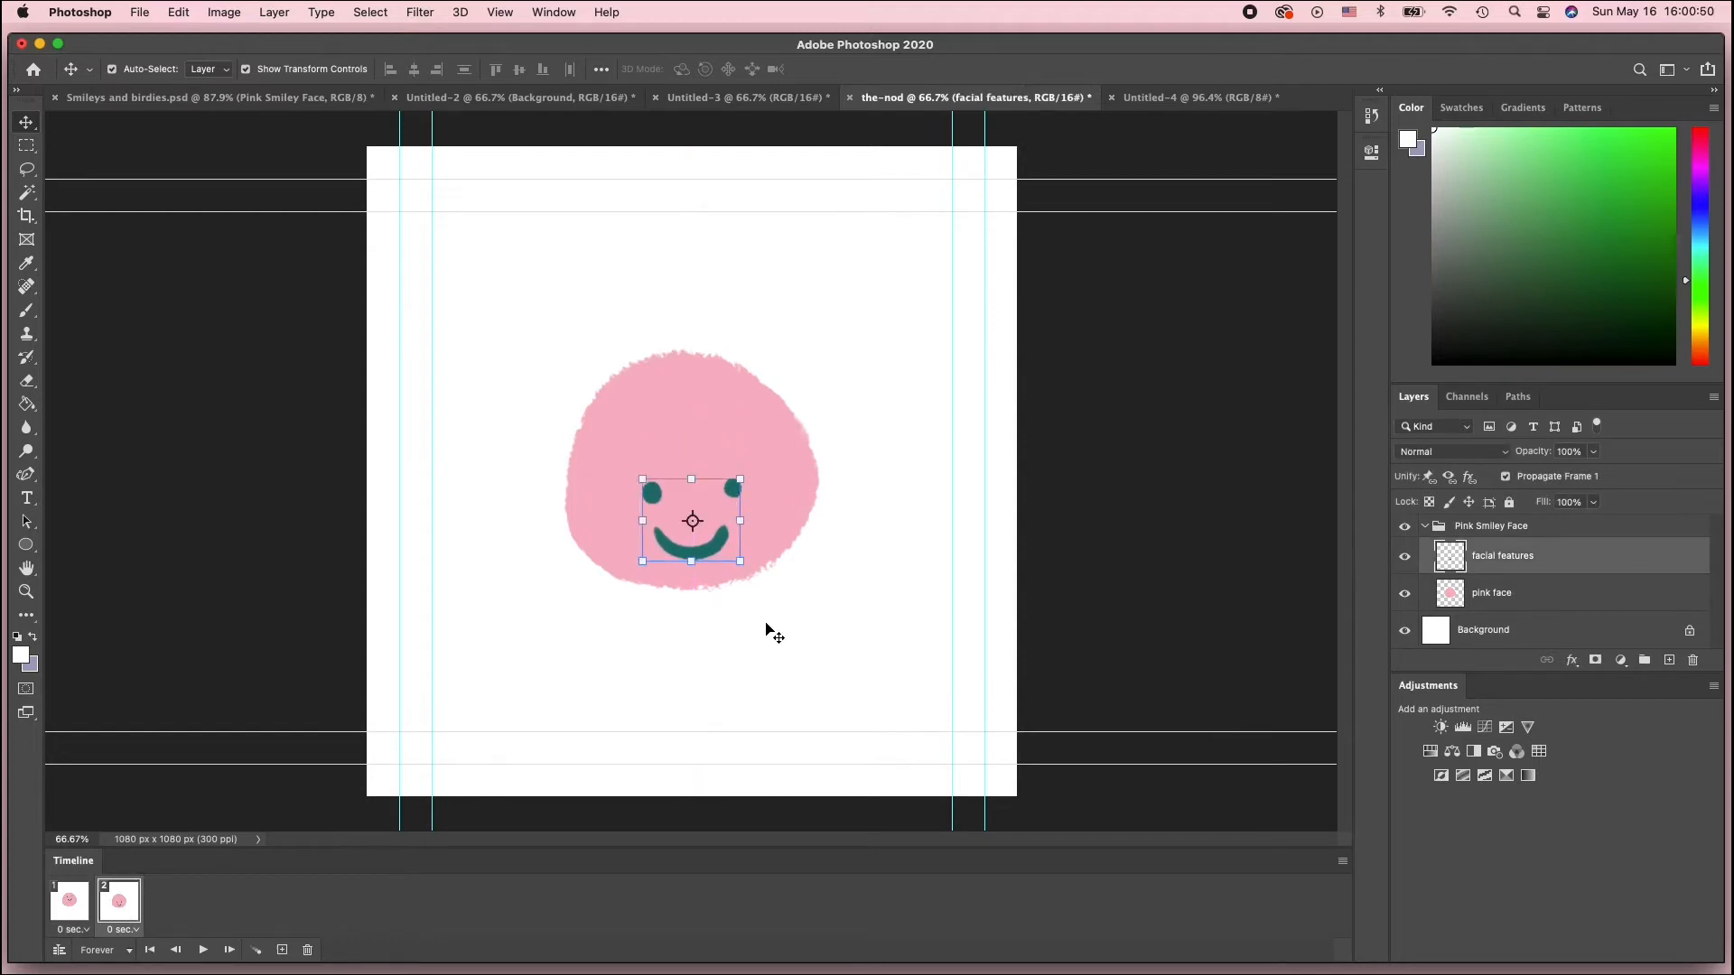
# Switch back and forth between frames 1 and 2 to compare the two head positions
pyautogui.click(75, 898)
pyautogui.click(118, 914)
pyautogui.click(73, 915)
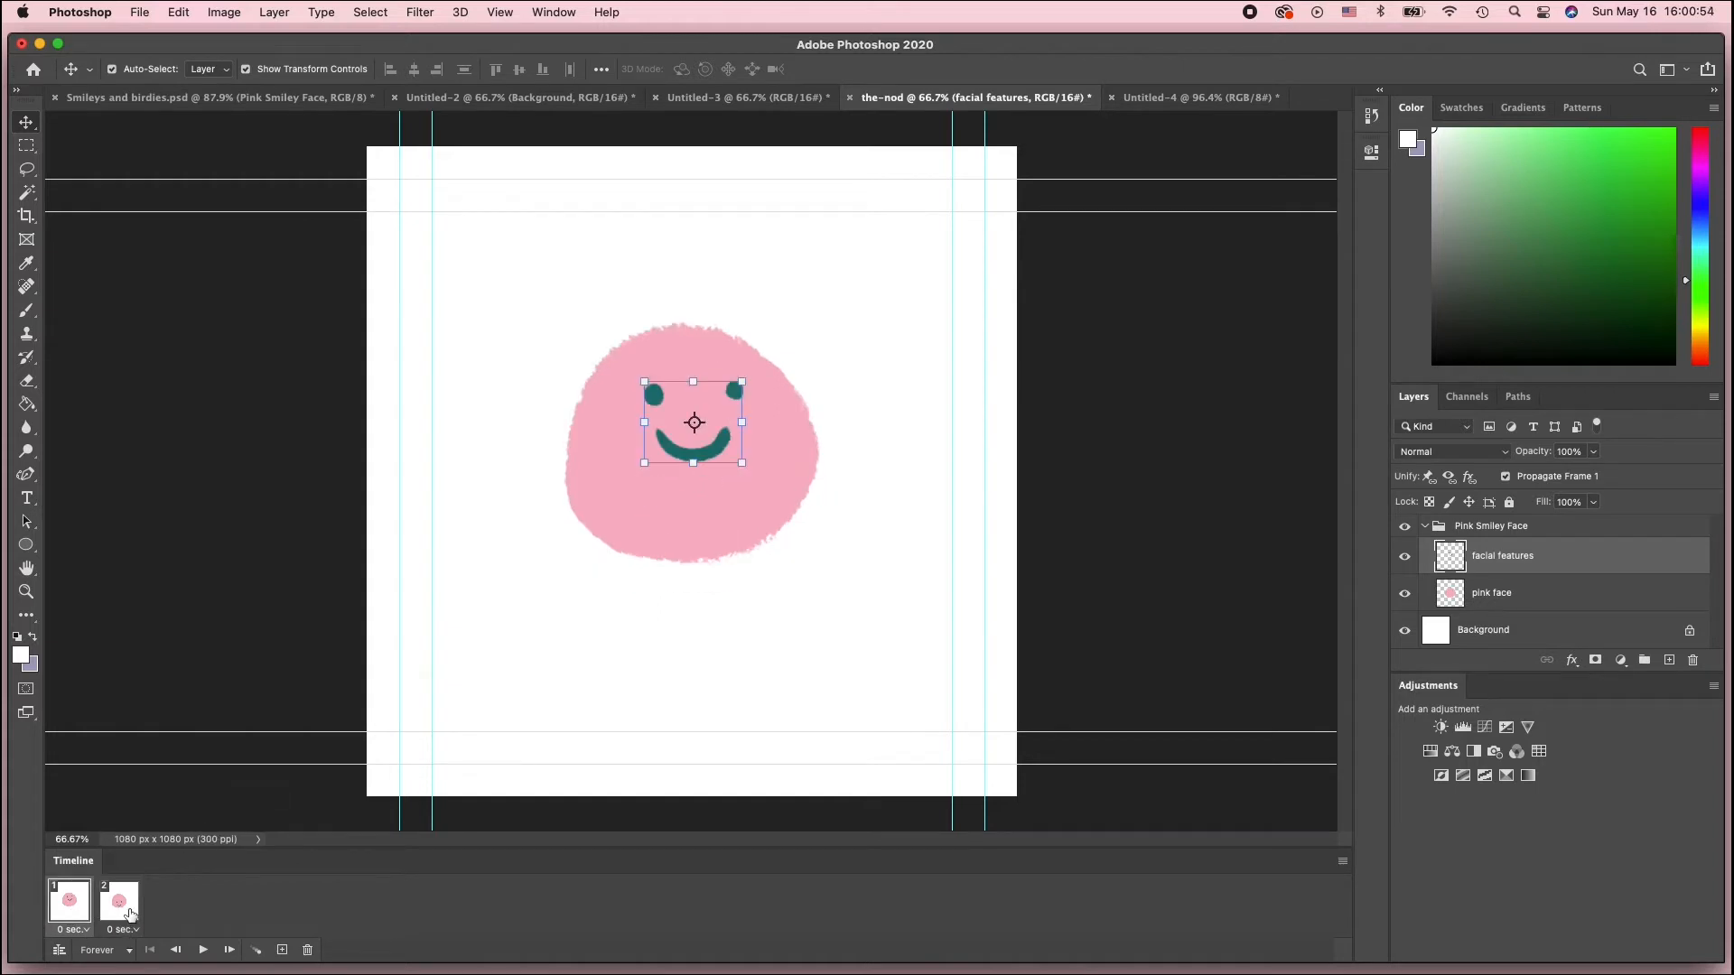
pyautogui.click(122, 915)
pyautogui.click(72, 915)
pyautogui.click(122, 915)
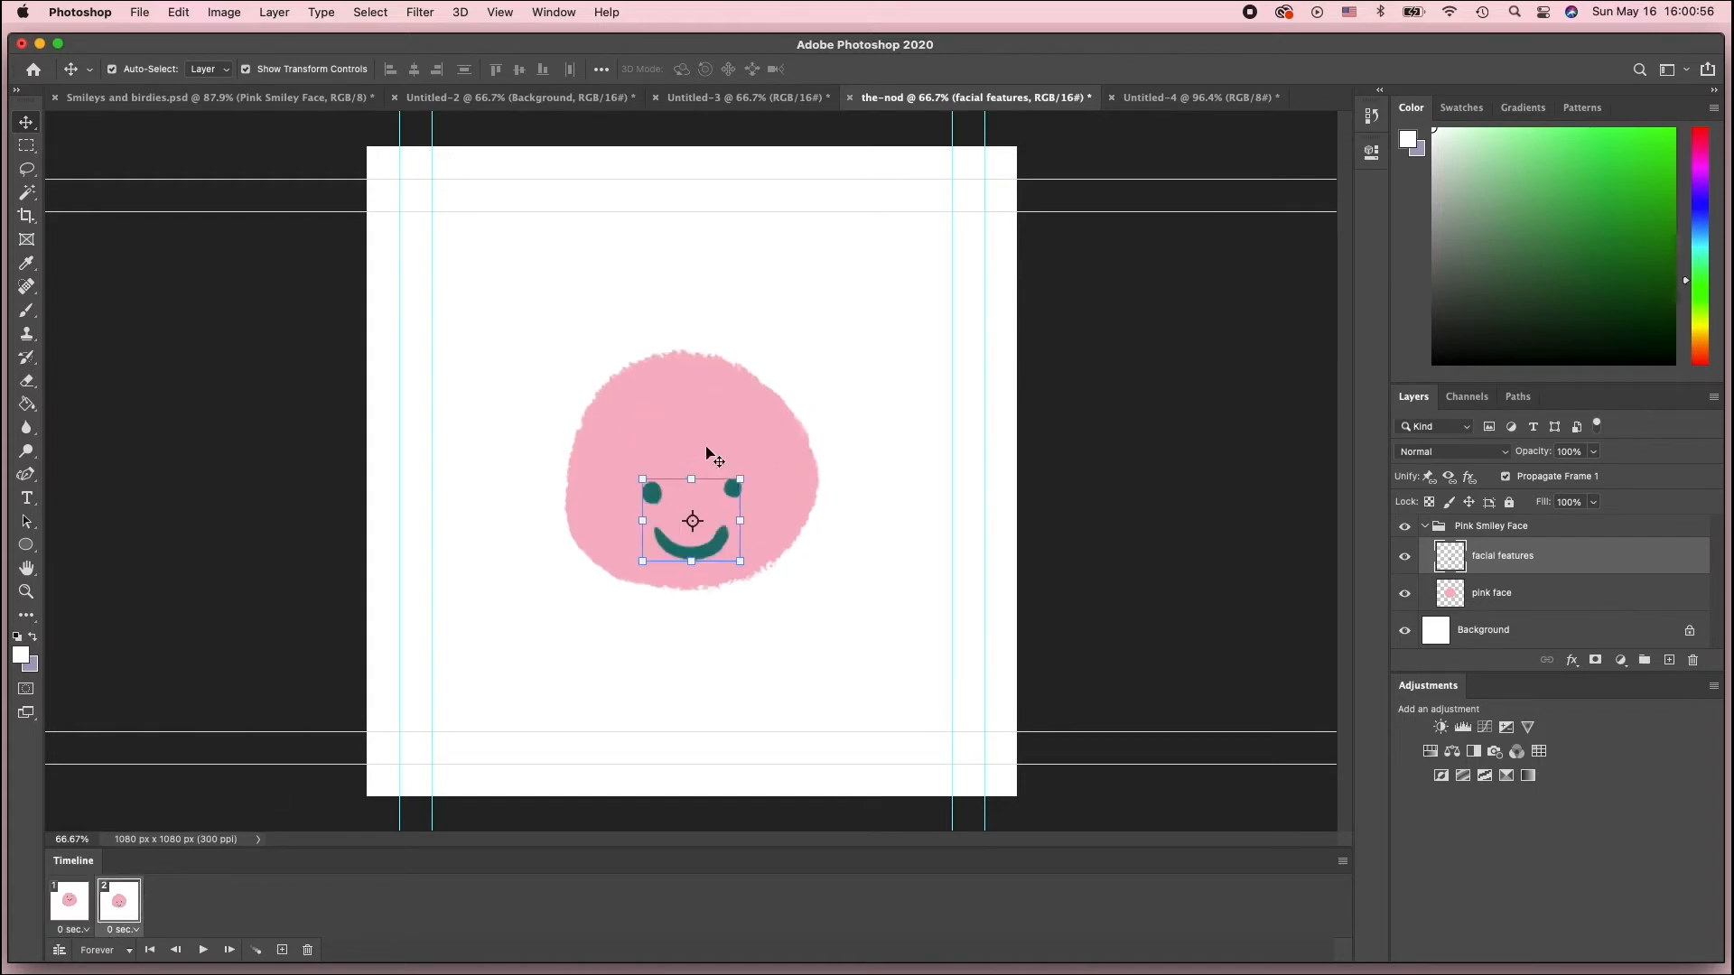
pyautogui.click(76, 914)
pyautogui.click(117, 908)
pyautogui.click(454, 615)
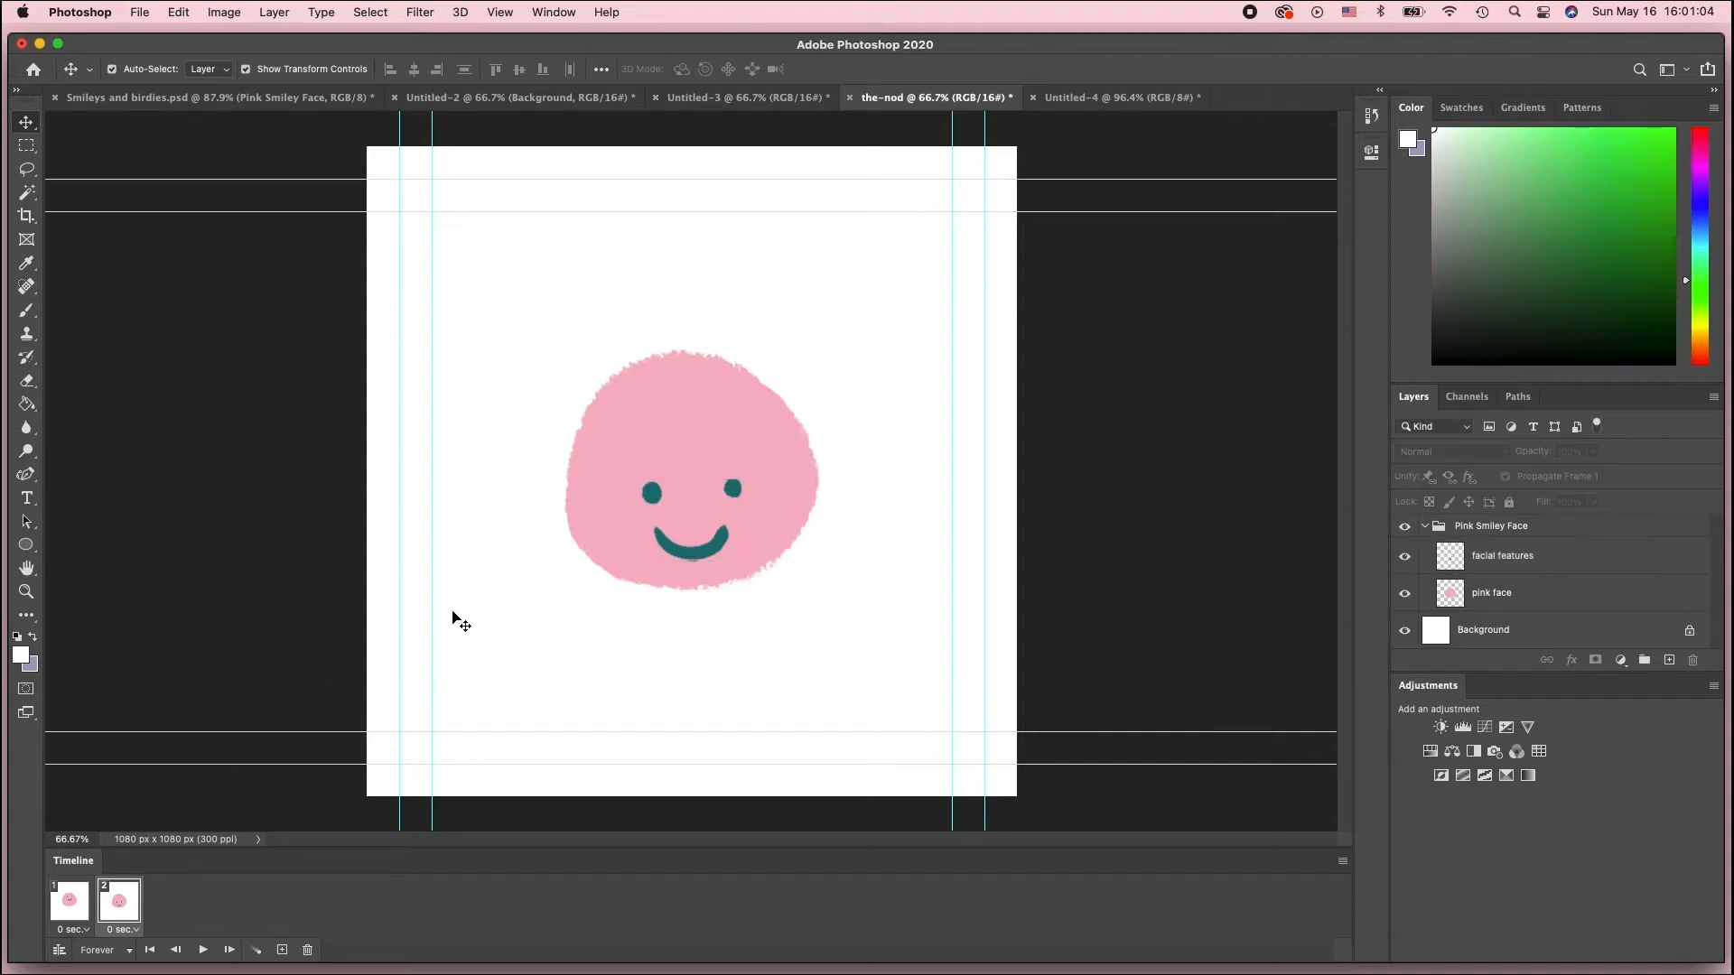
pyautogui.click(66, 913)
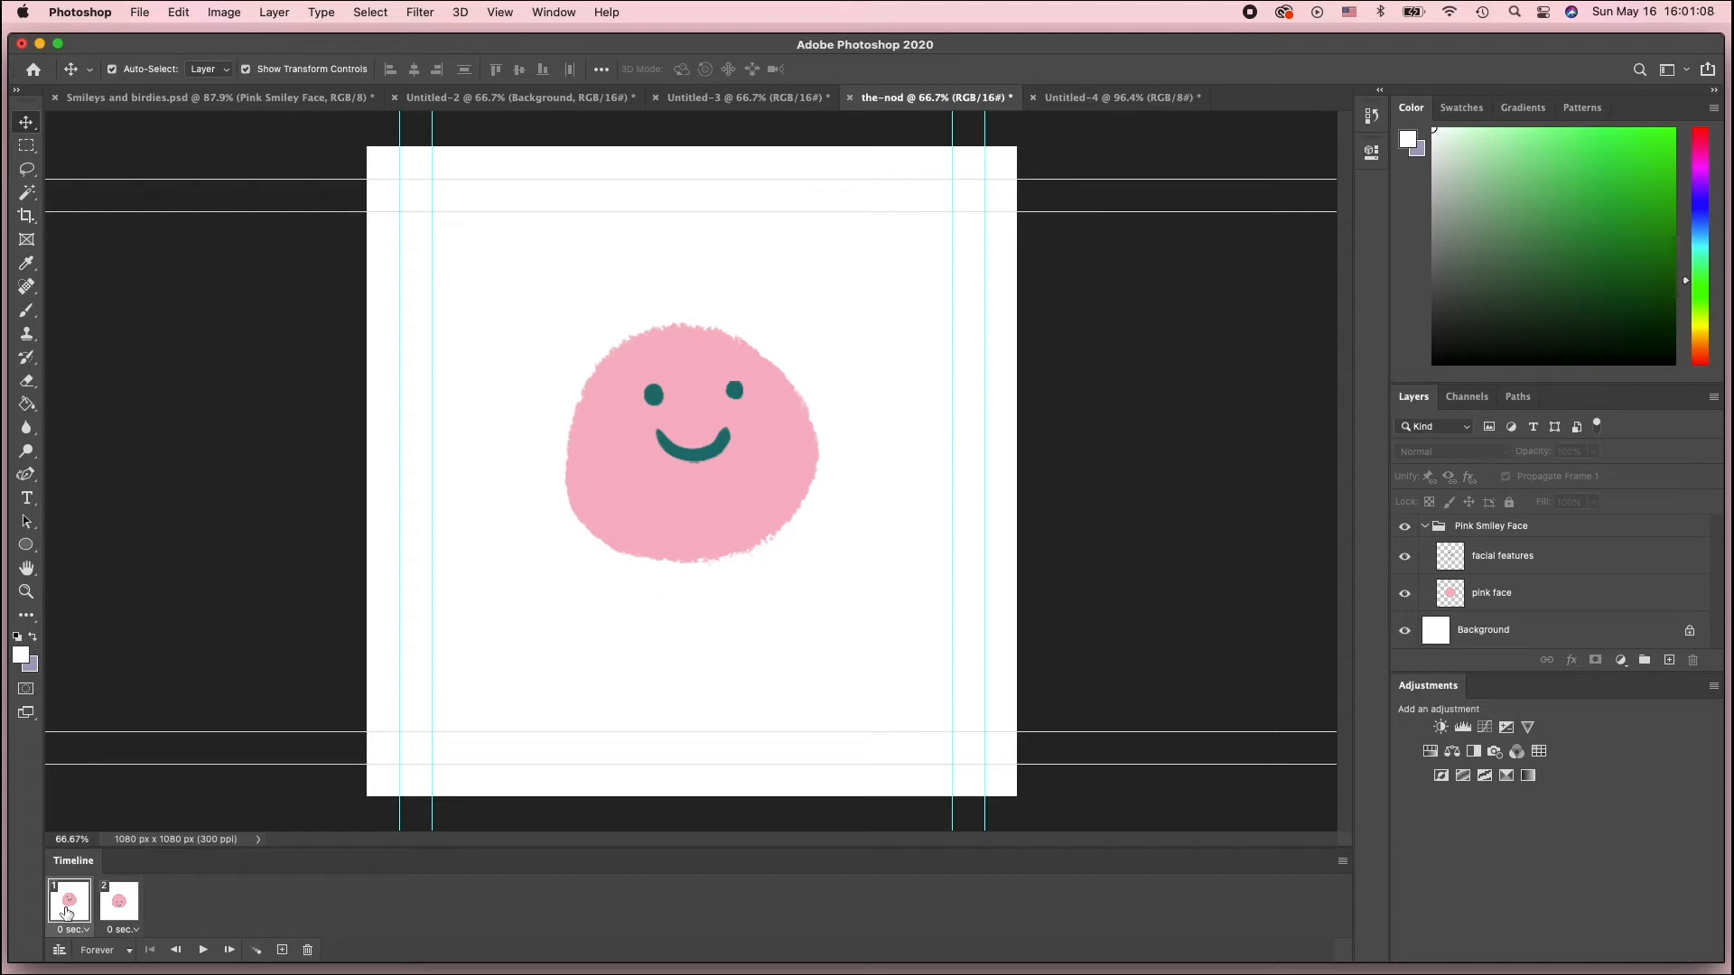
pyautogui.click(119, 915)
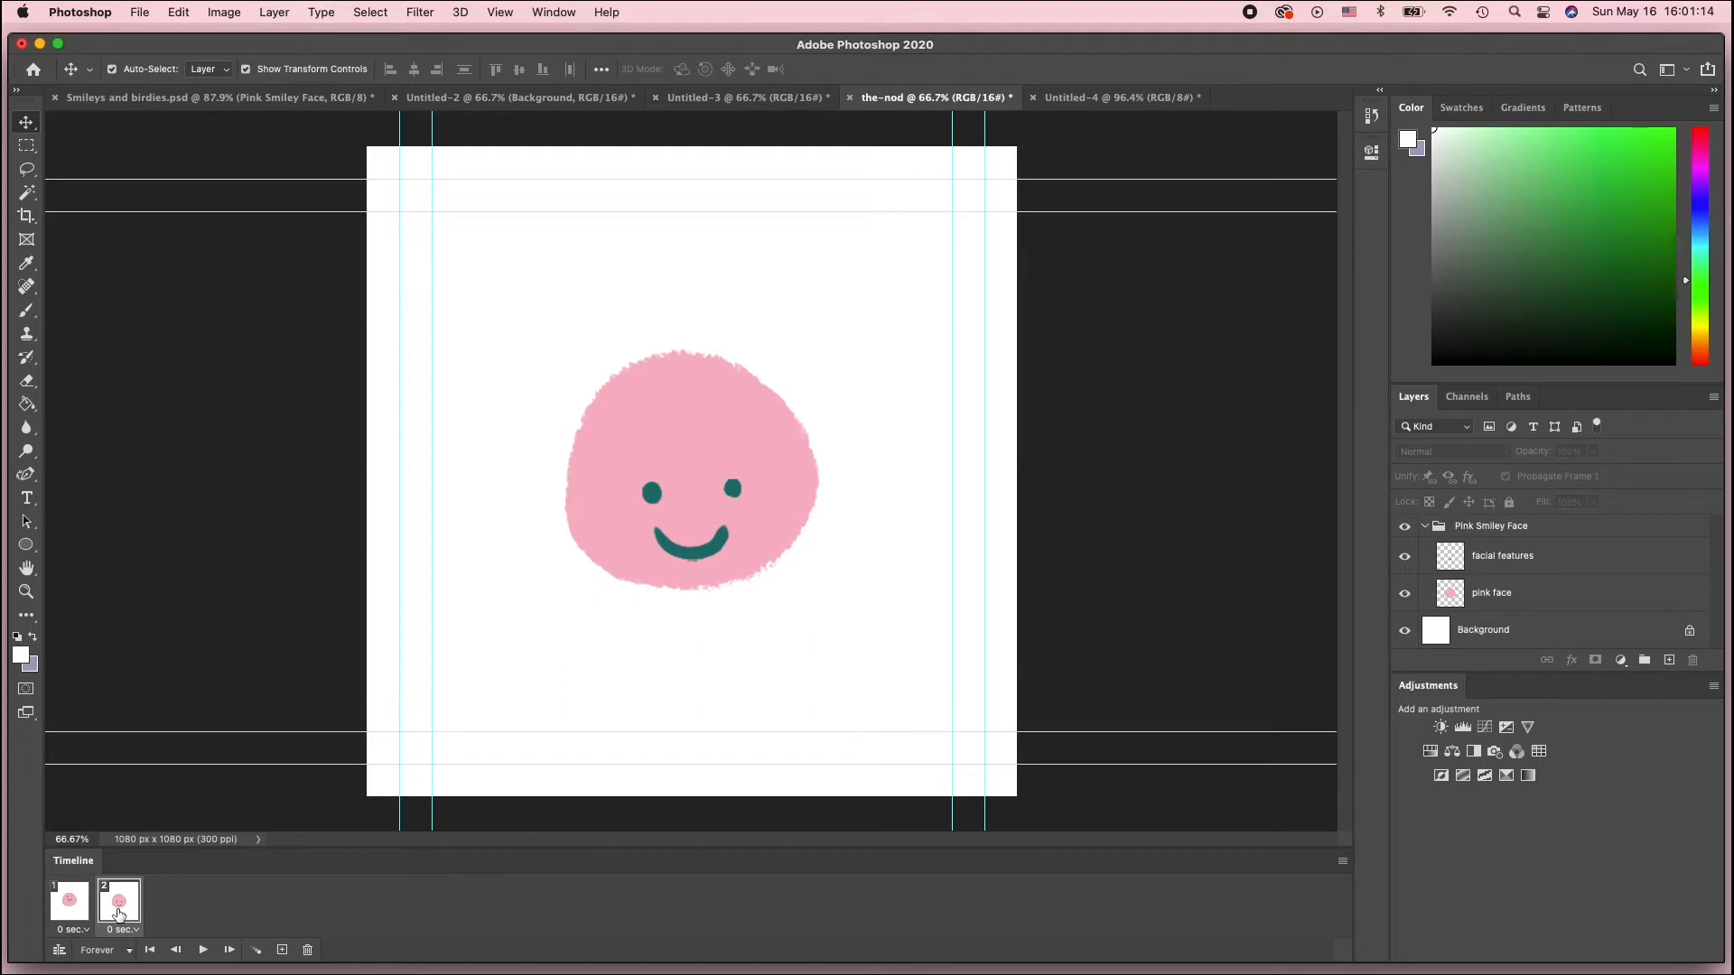
pyautogui.click(71, 903)
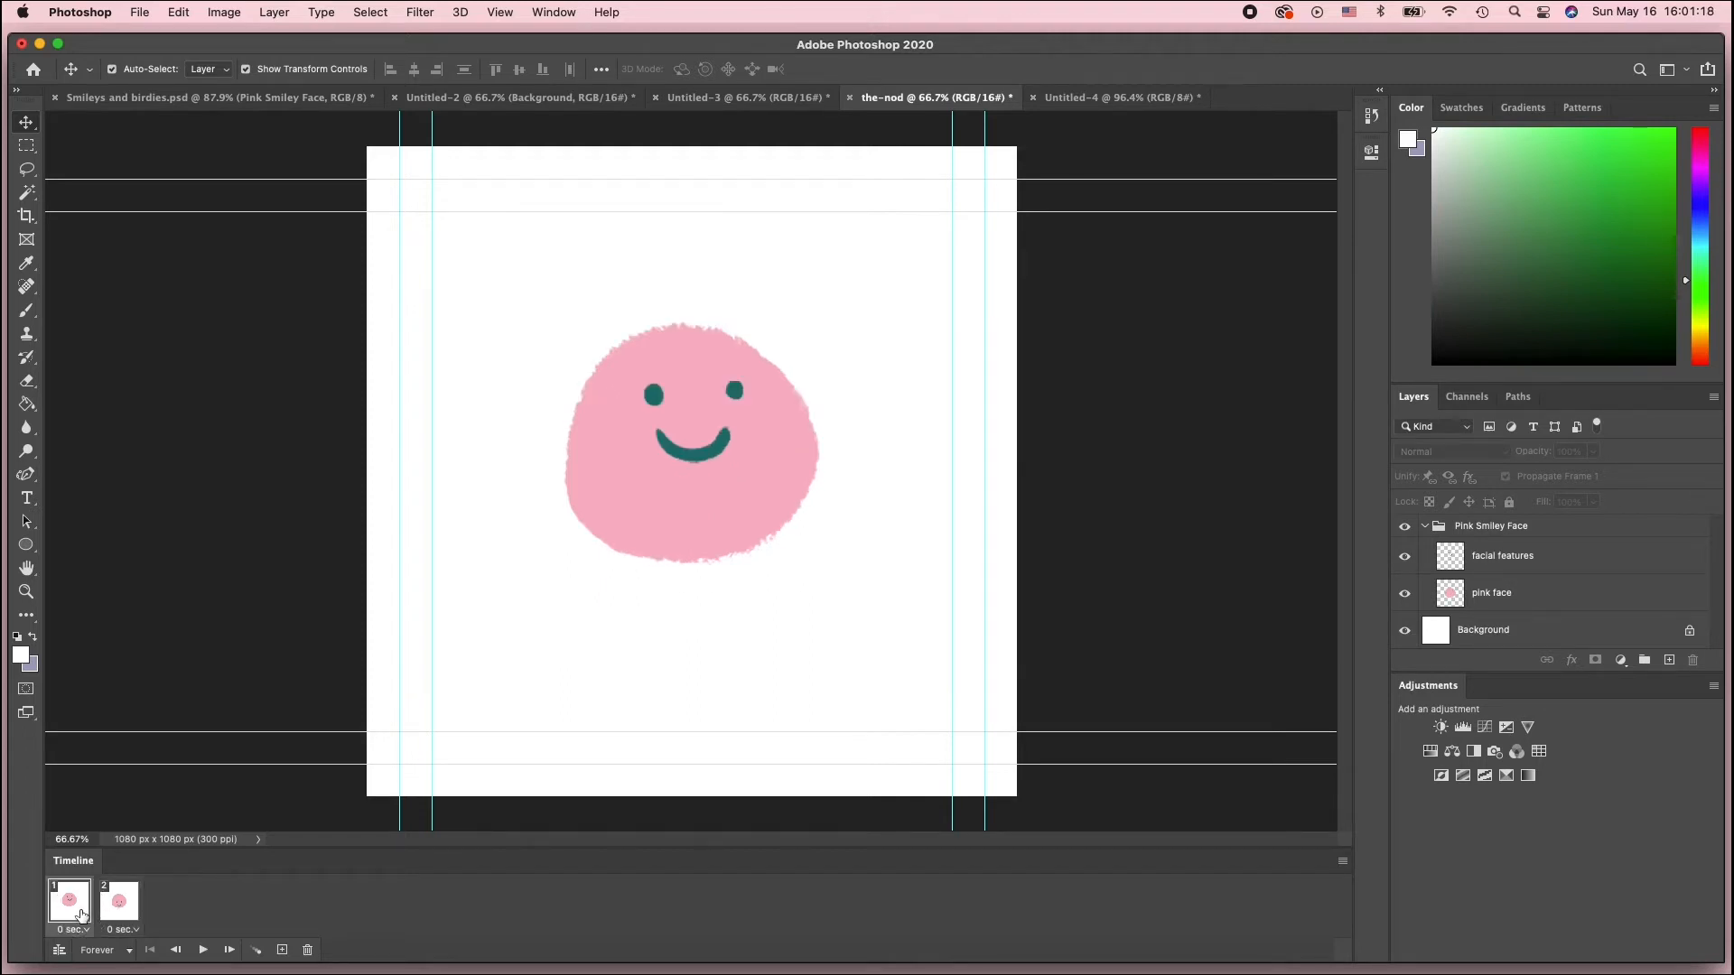
# Tween from frame 1 to the next frame, adding 3 in-between frames
pyautogui.click(256, 960)
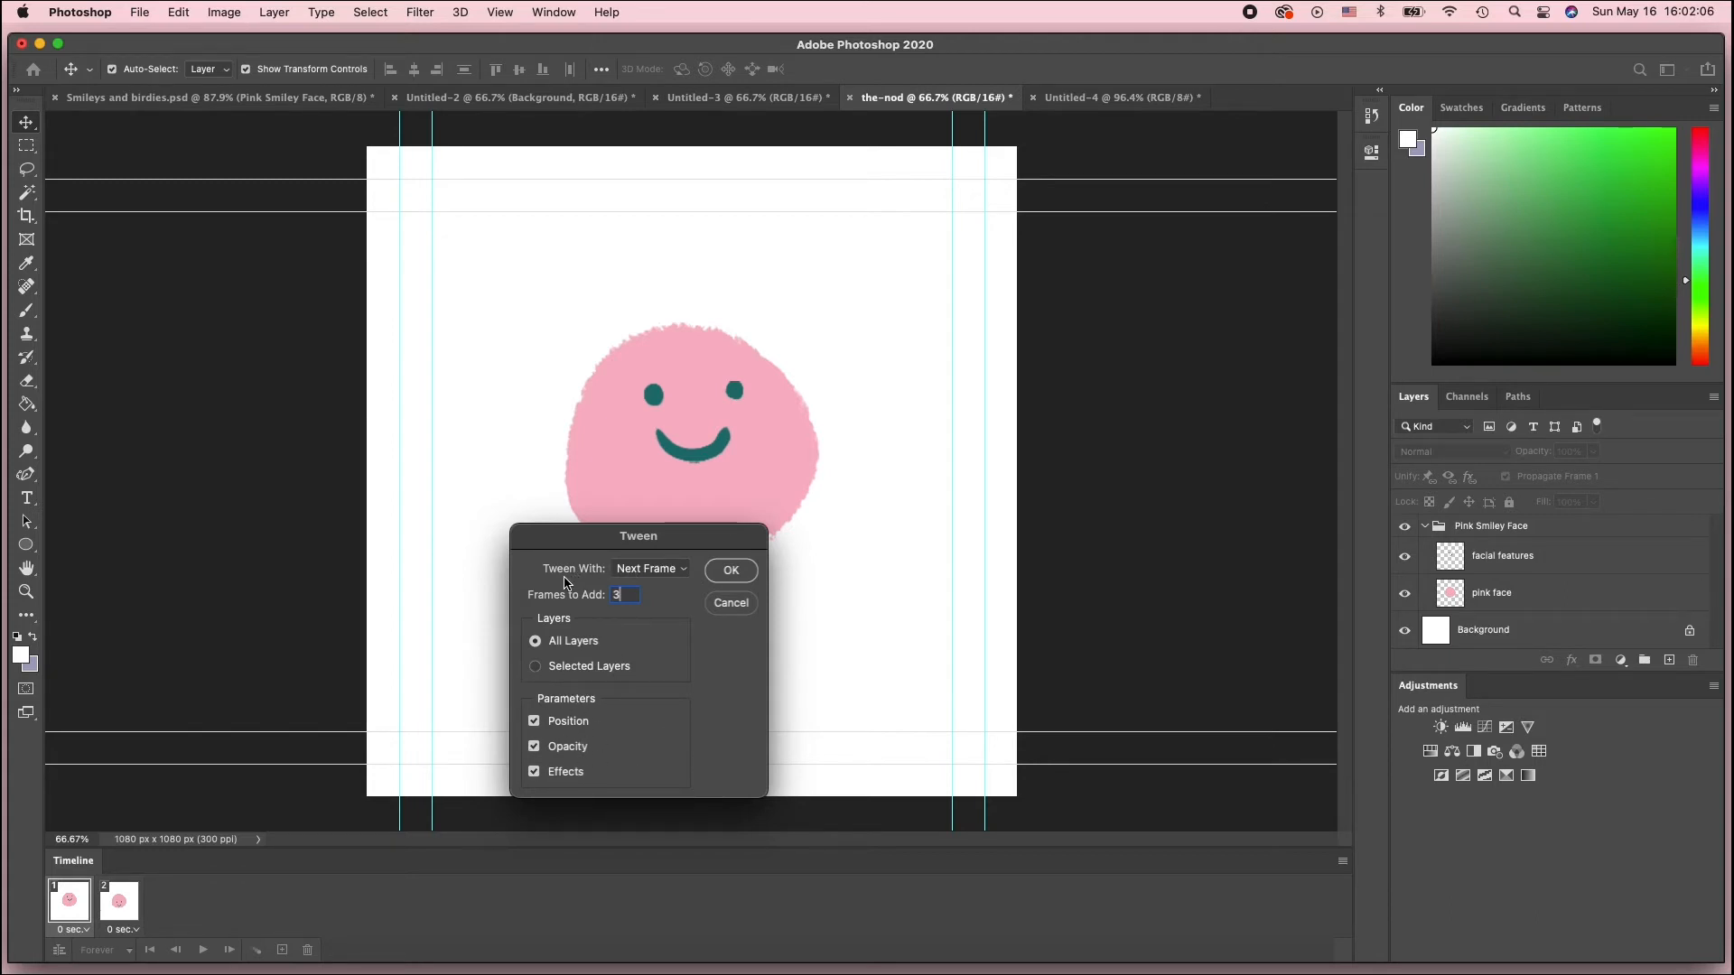
pyautogui.click(636, 573)
pyautogui.click(634, 574)
pyautogui.click(746, 572)
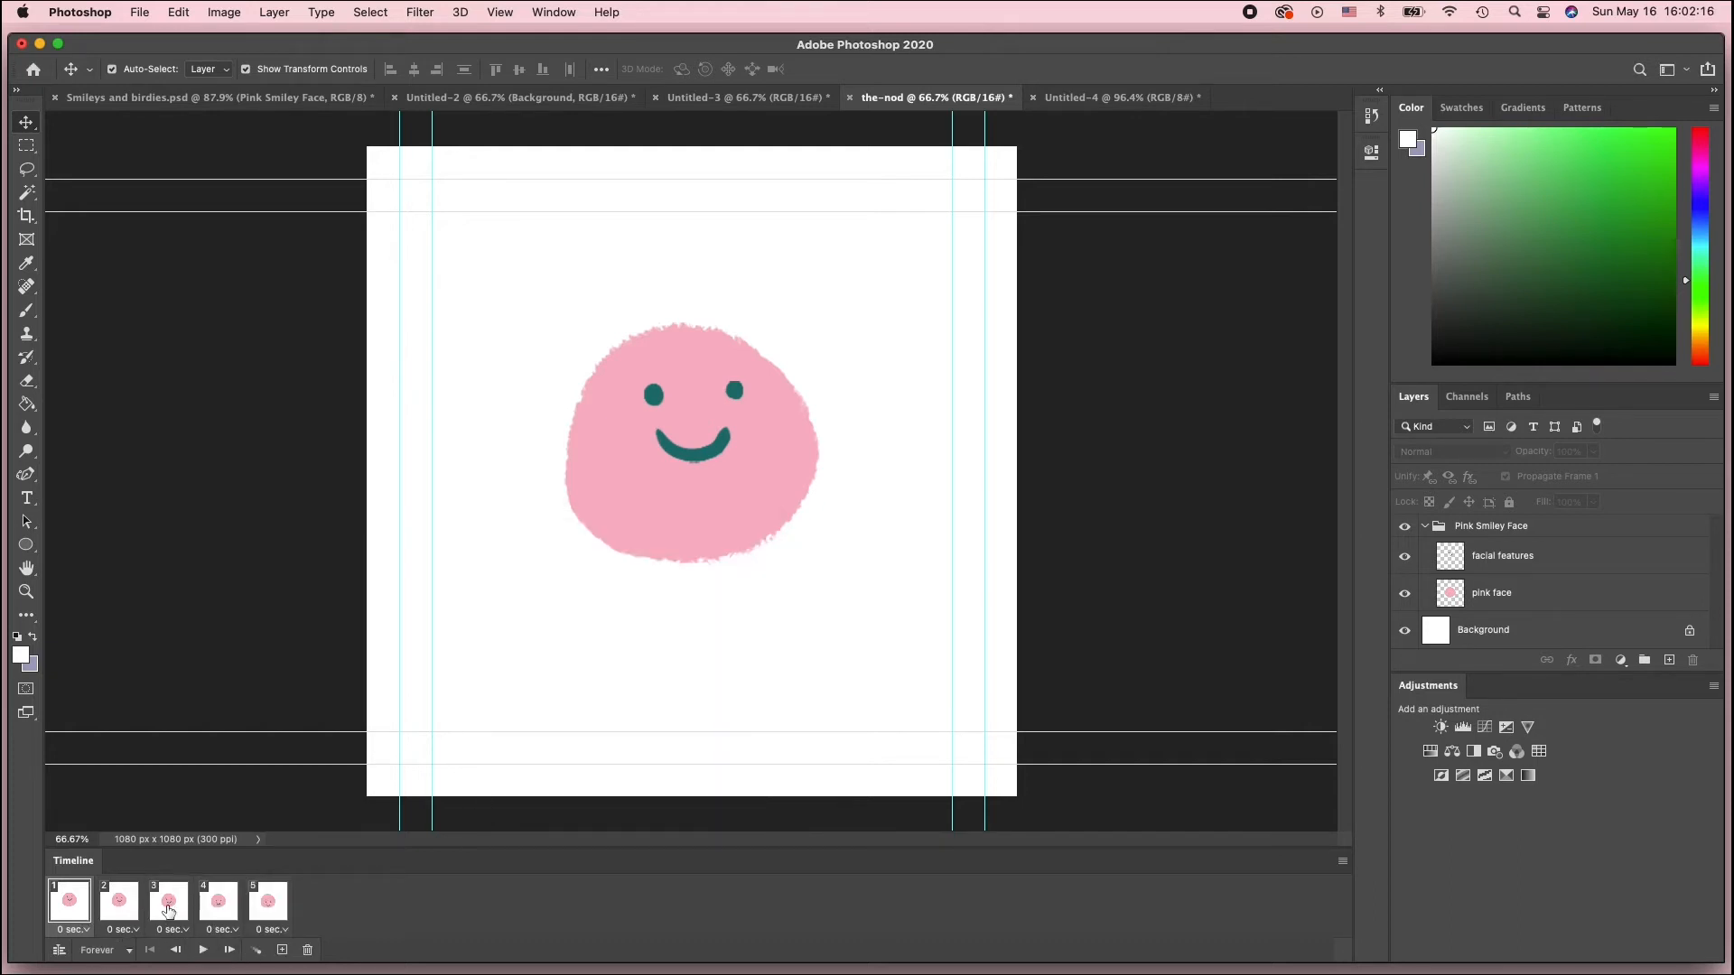
# Step through the new frames, then play and stop the animation to preview it
pyautogui.click(116, 907)
pyautogui.click(168, 903)
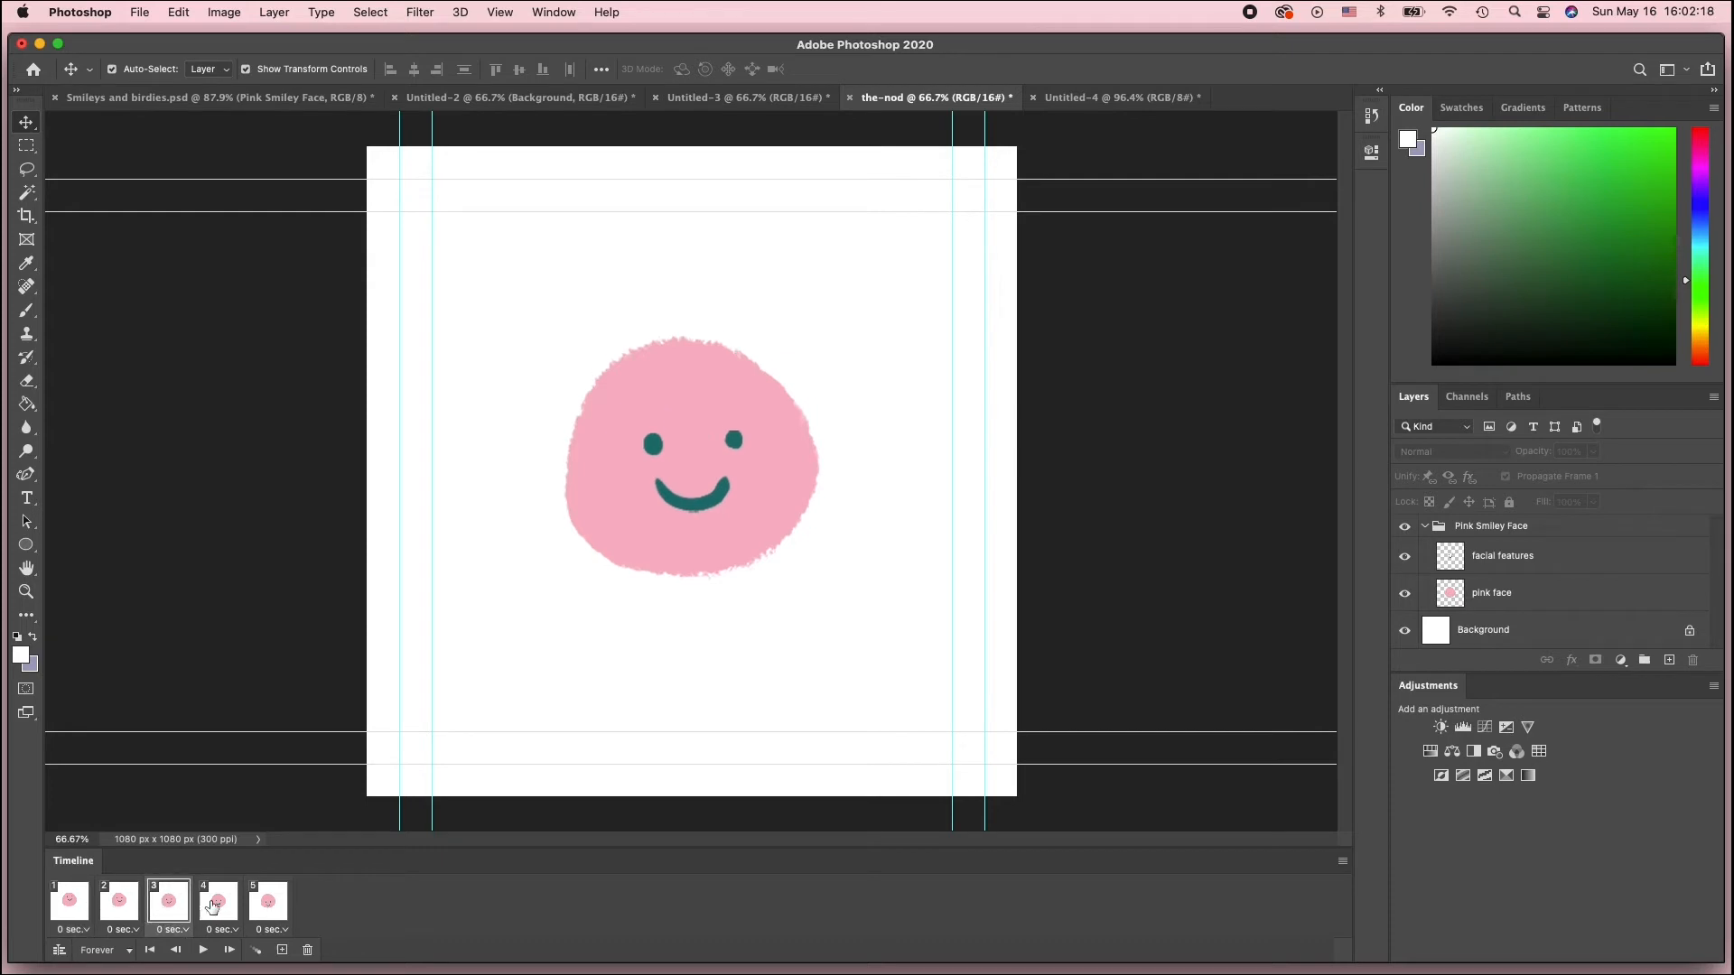
pyautogui.click(218, 905)
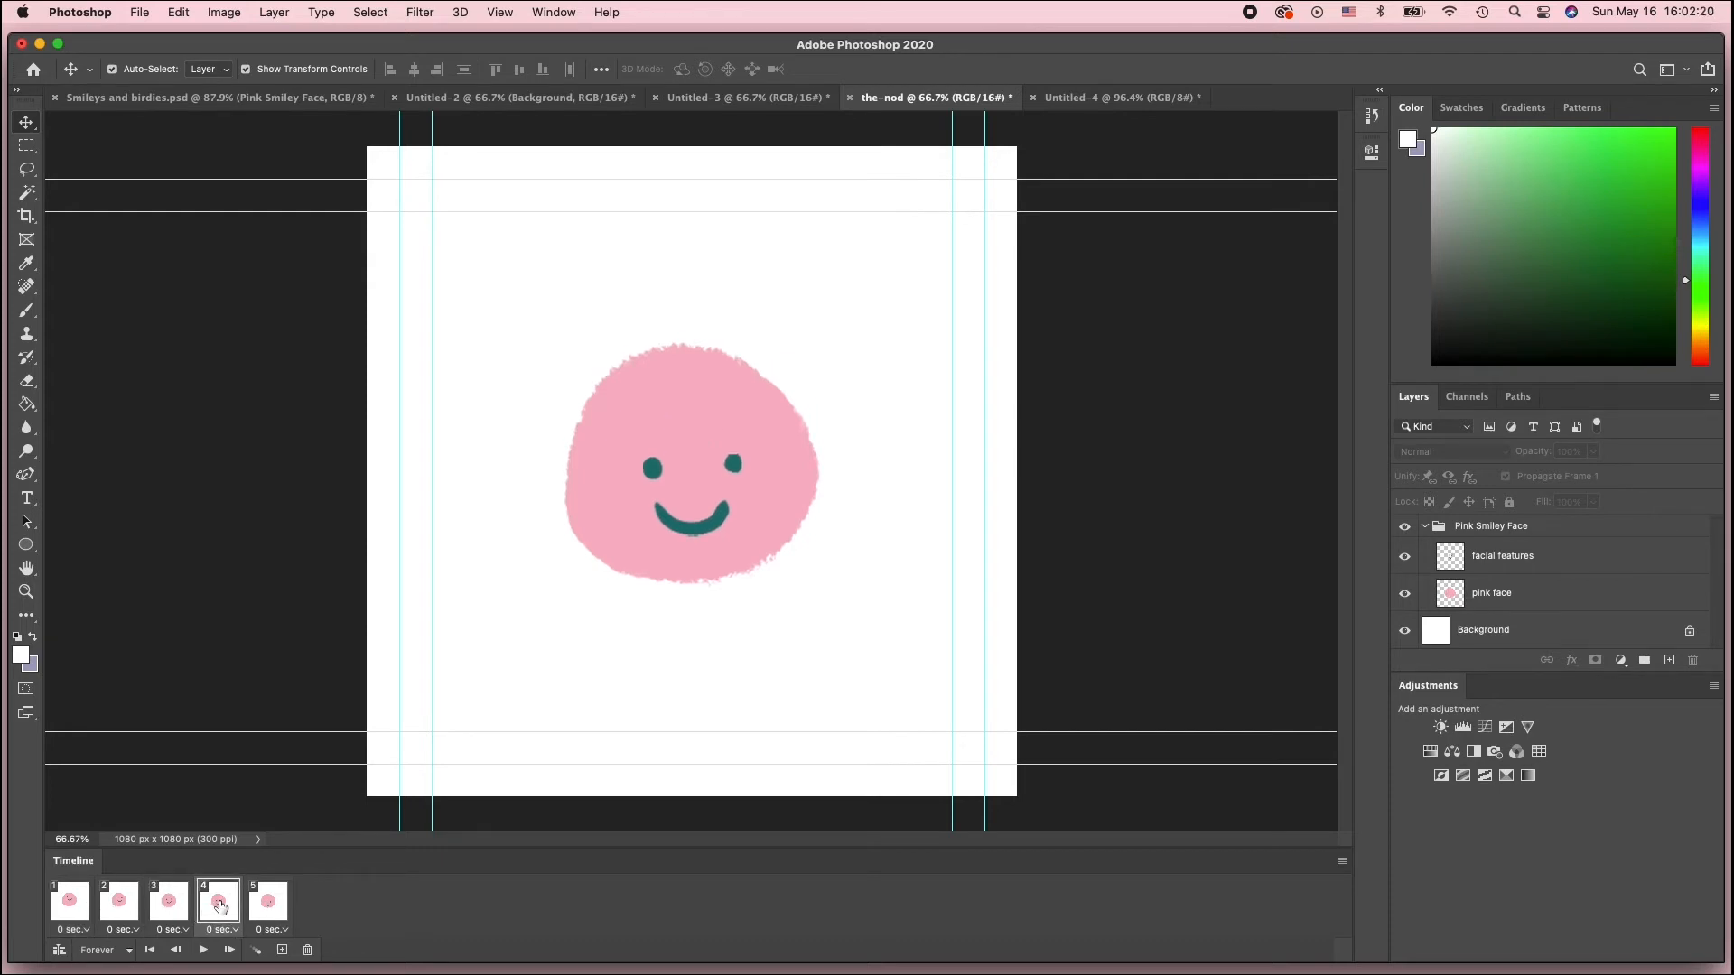
pyautogui.click(72, 903)
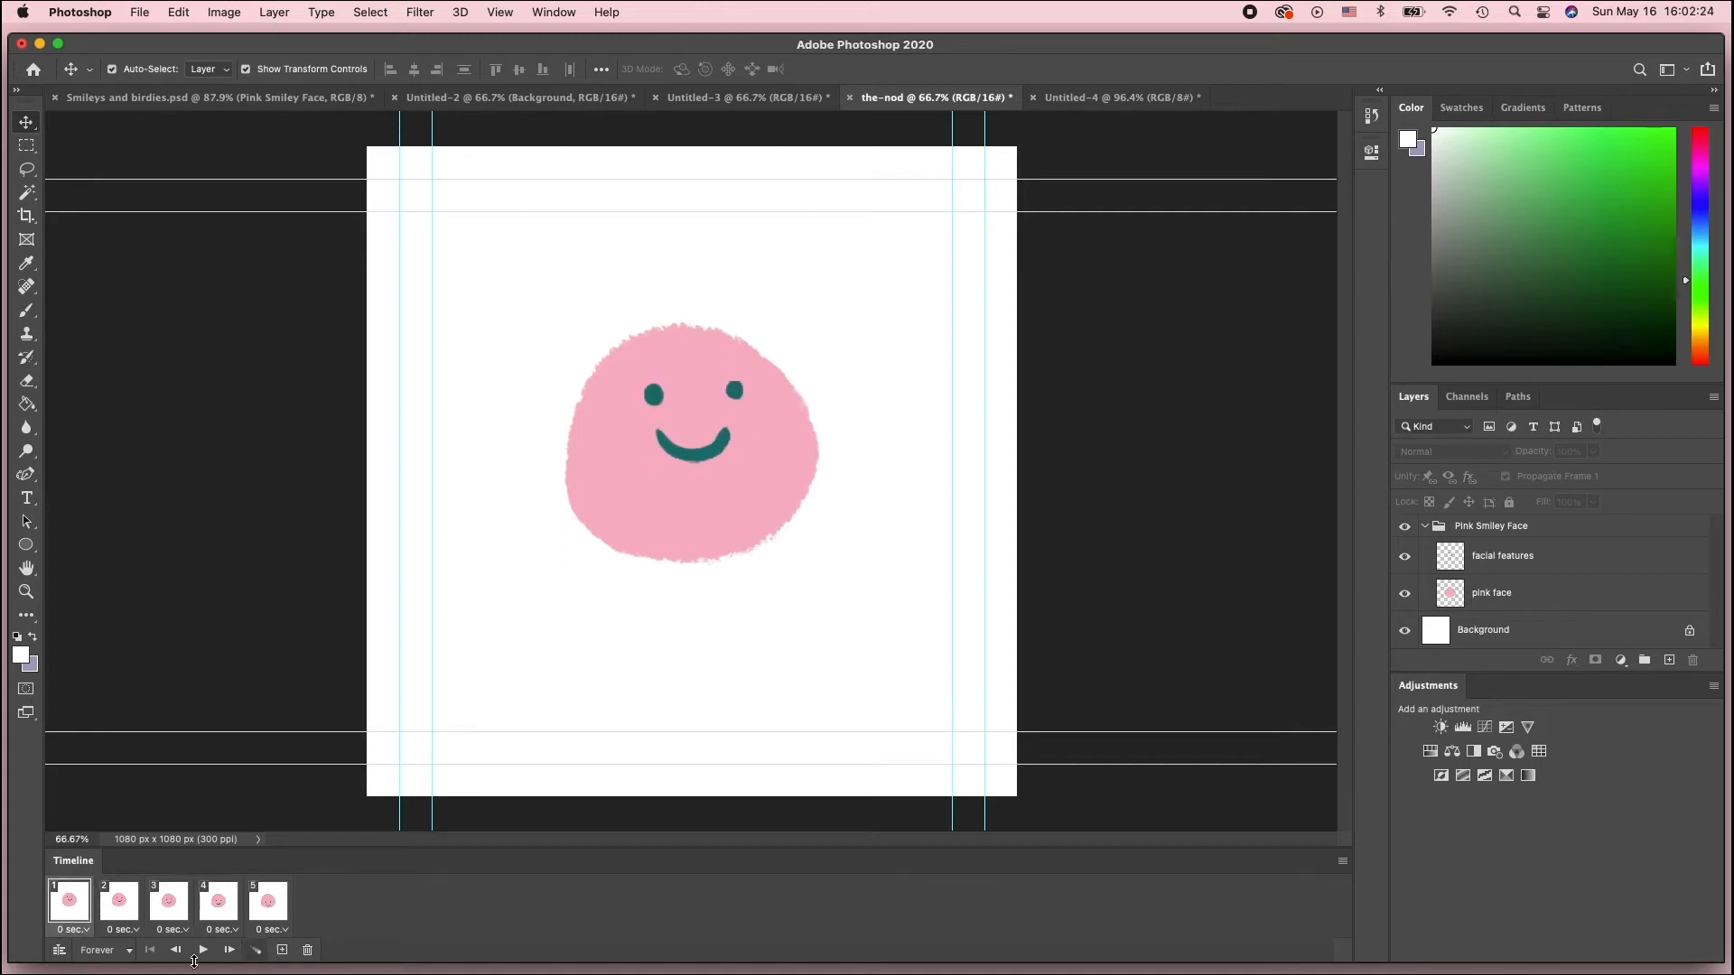
pyautogui.click(199, 959)
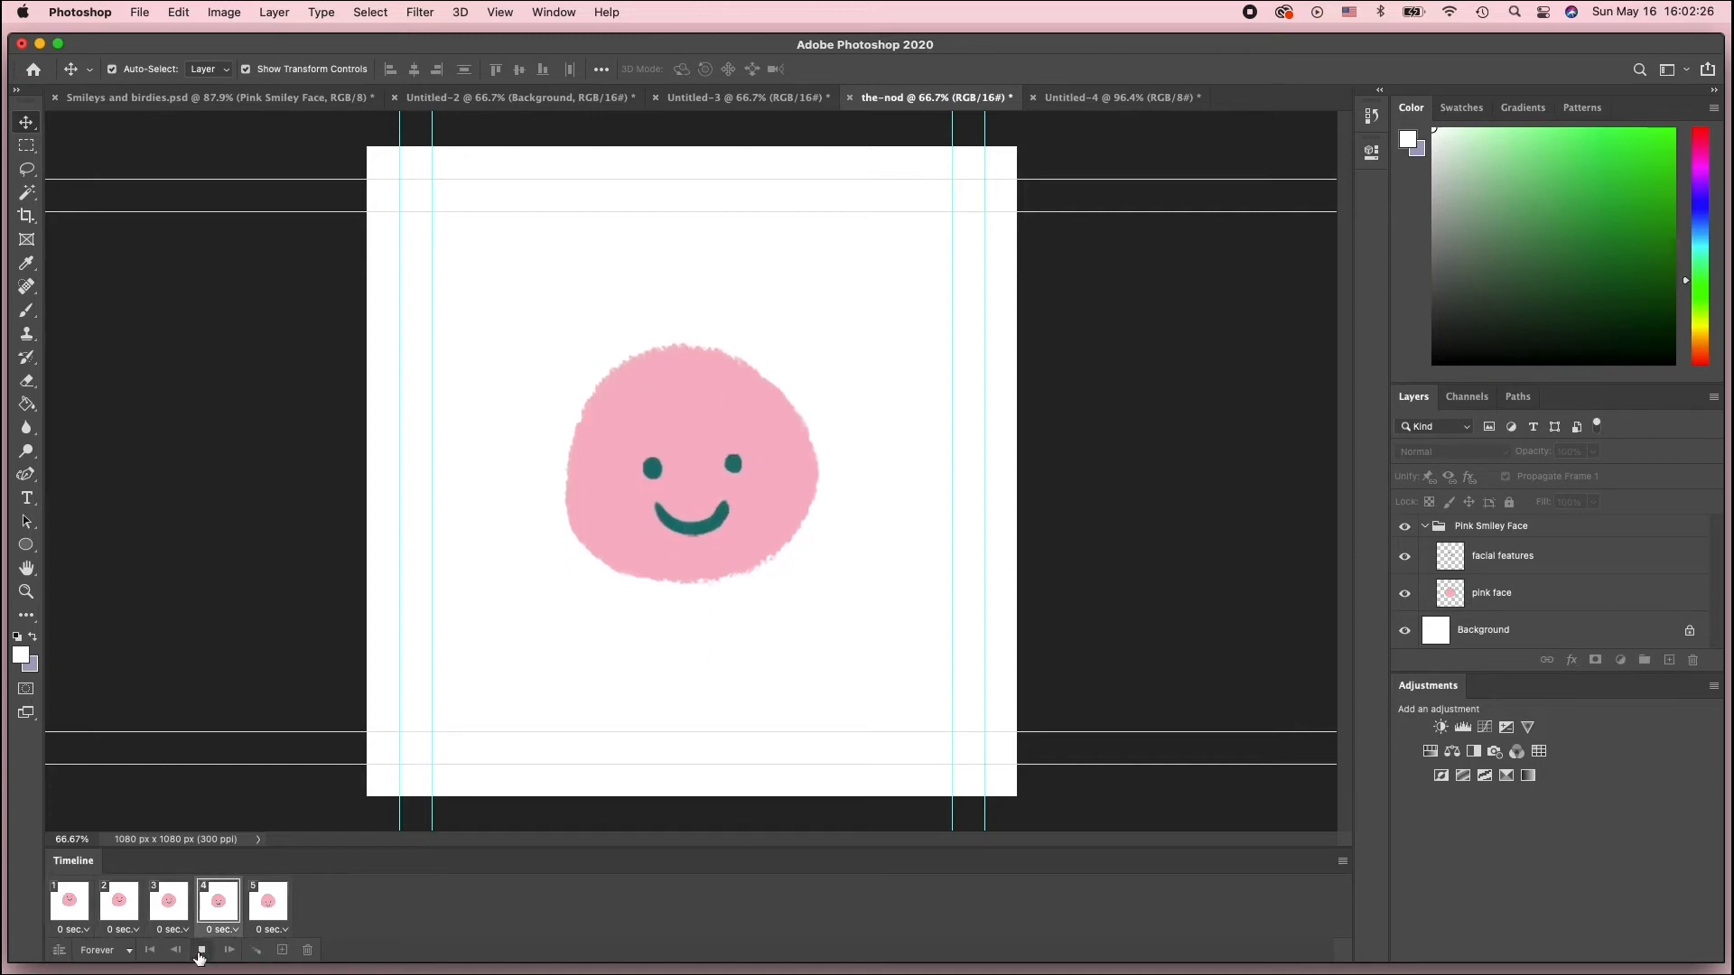
pyautogui.click(200, 959)
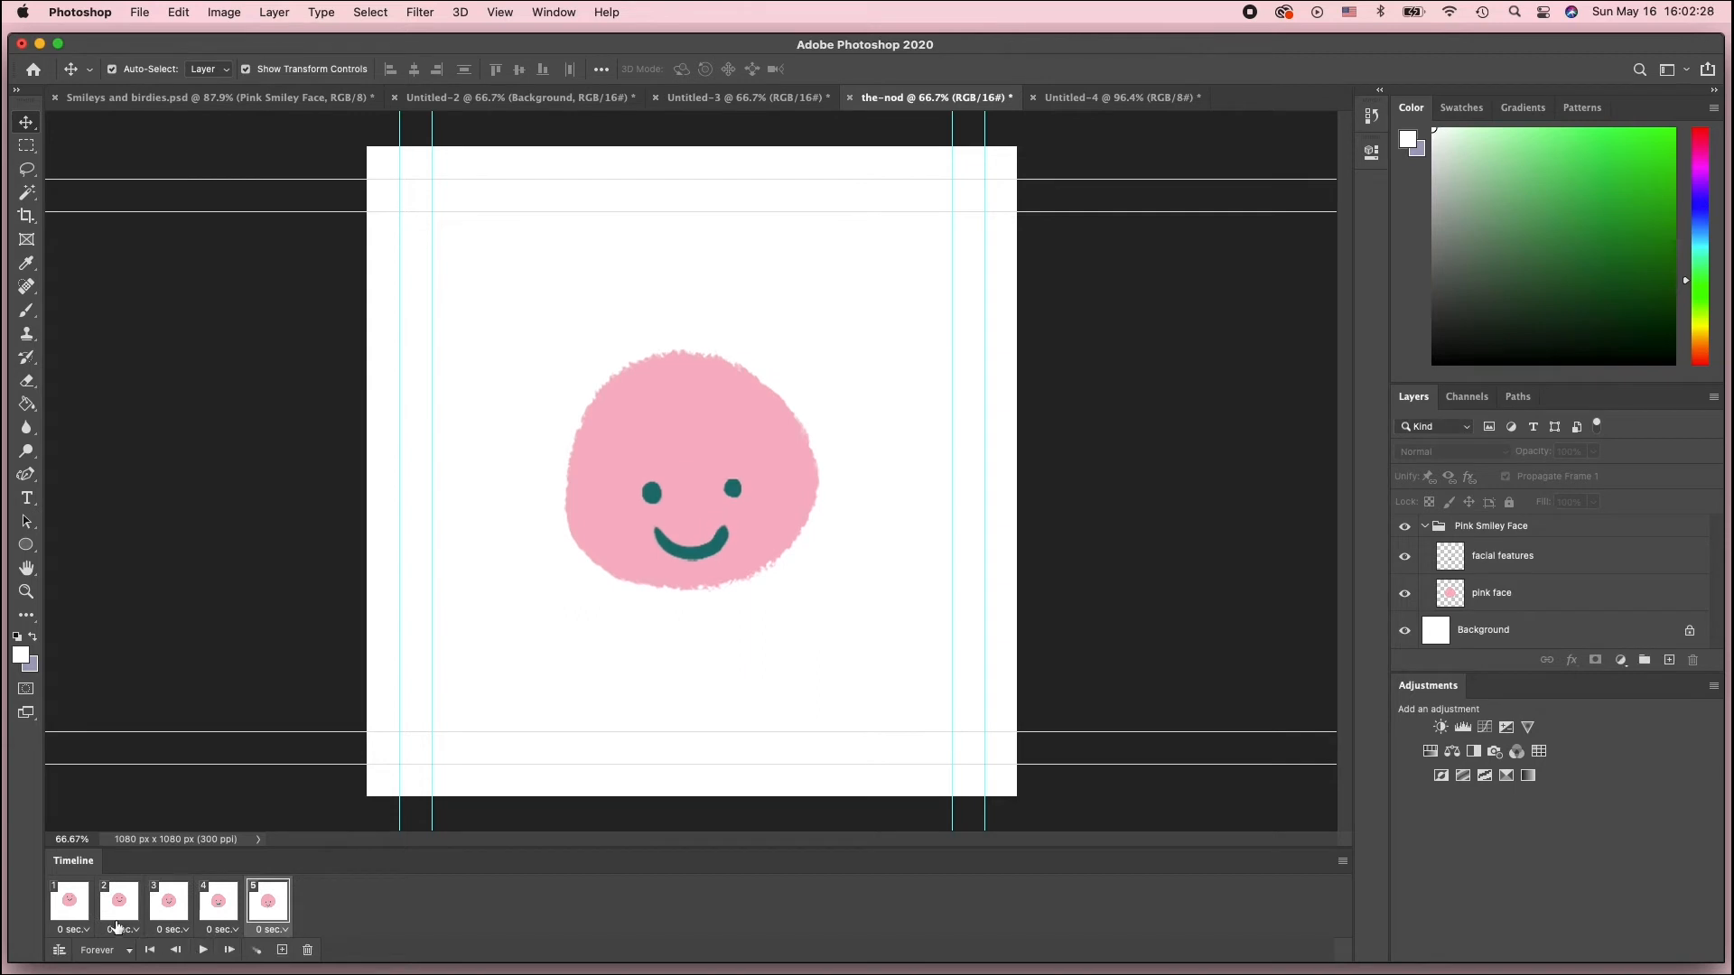
# Step through all five frames twice to check the nodding motion
pyautogui.click(57, 919)
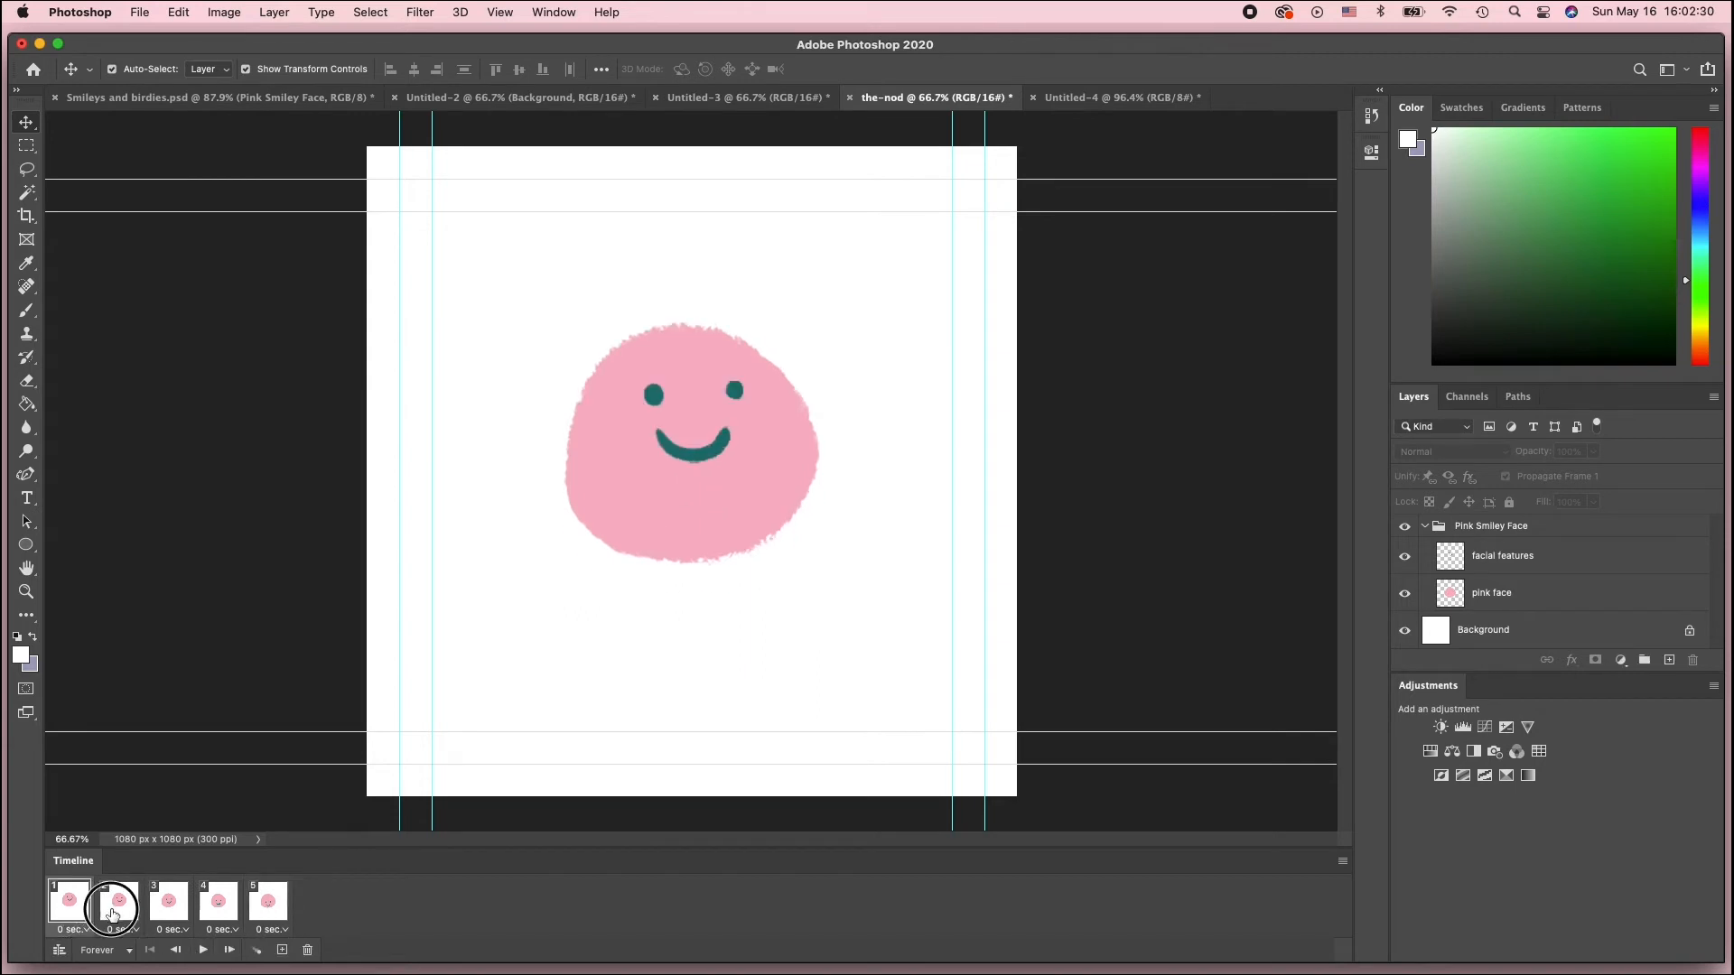
pyautogui.click(117, 912)
pyautogui.click(168, 914)
pyautogui.click(218, 912)
pyautogui.click(255, 911)
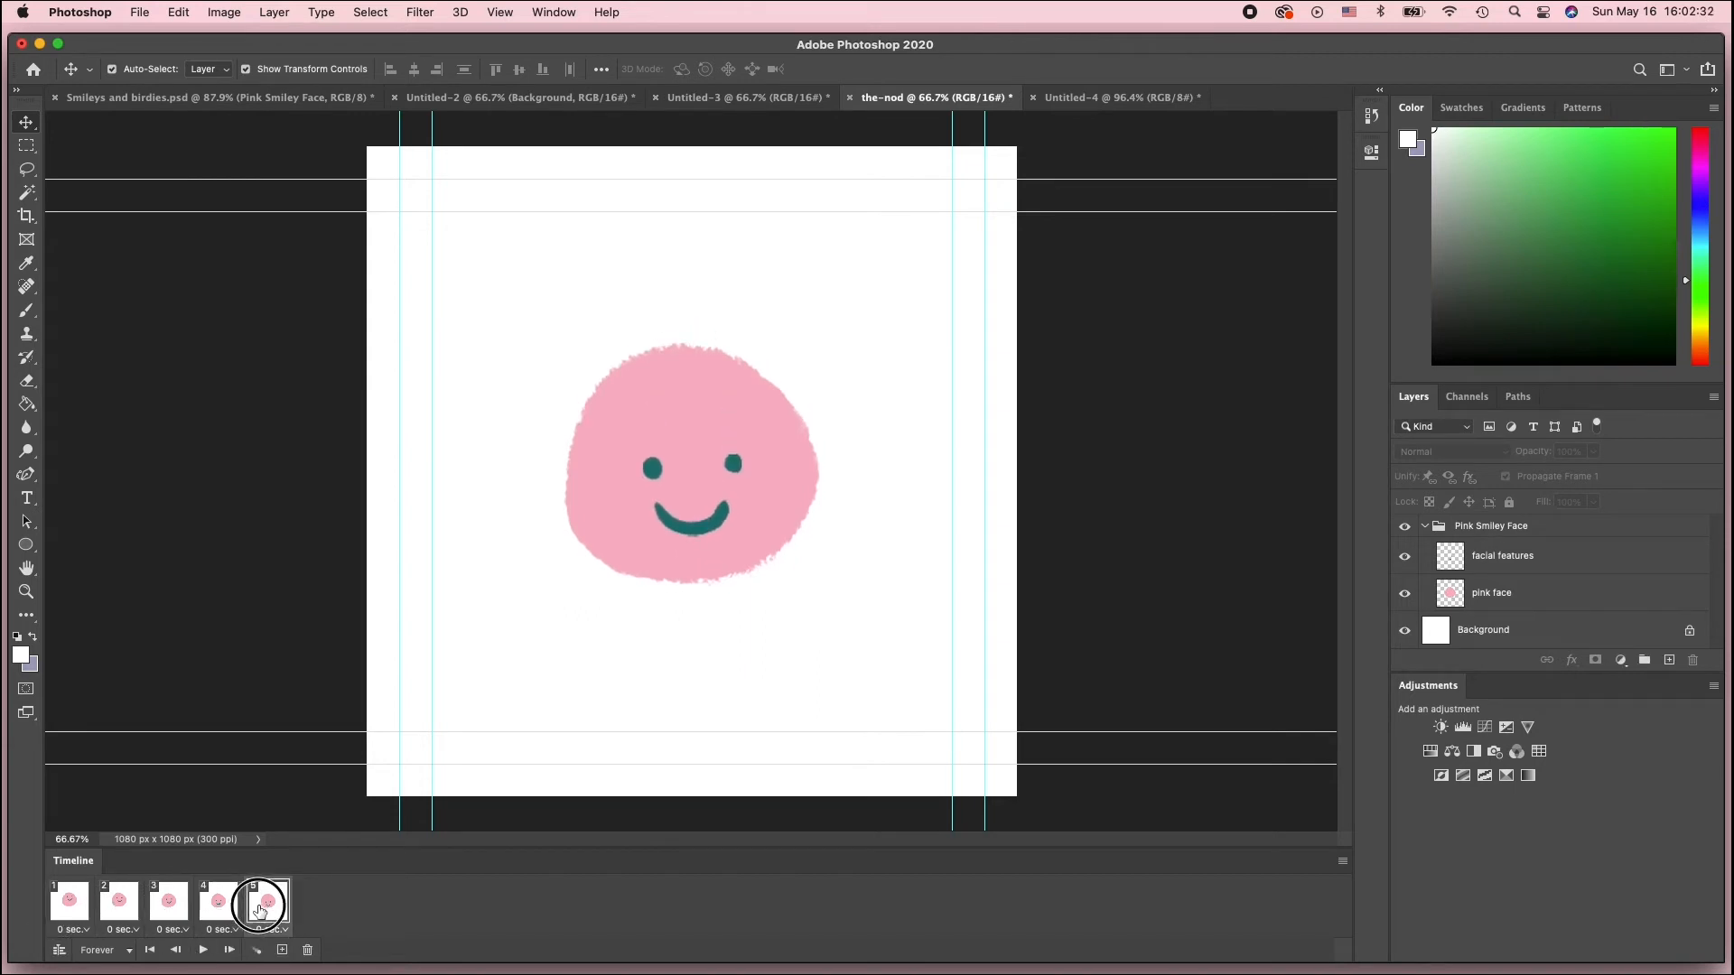
pyautogui.click(83, 914)
pyautogui.click(120, 911)
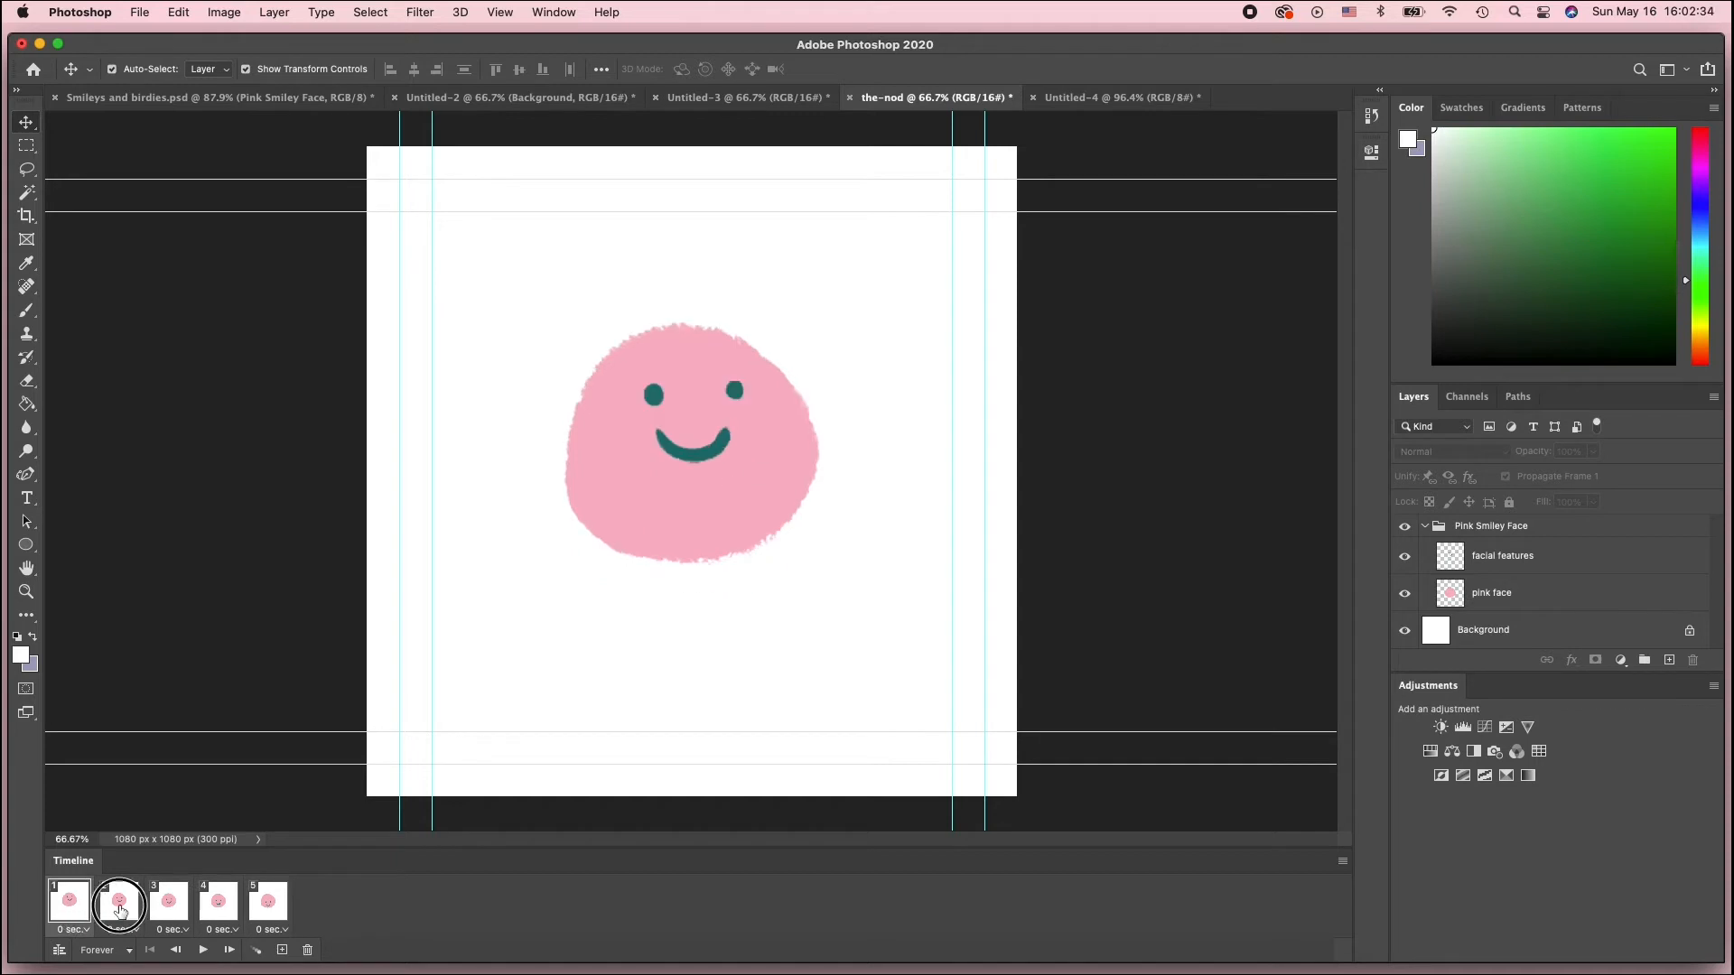
pyautogui.click(169, 912)
pyautogui.click(218, 912)
pyautogui.click(262, 910)
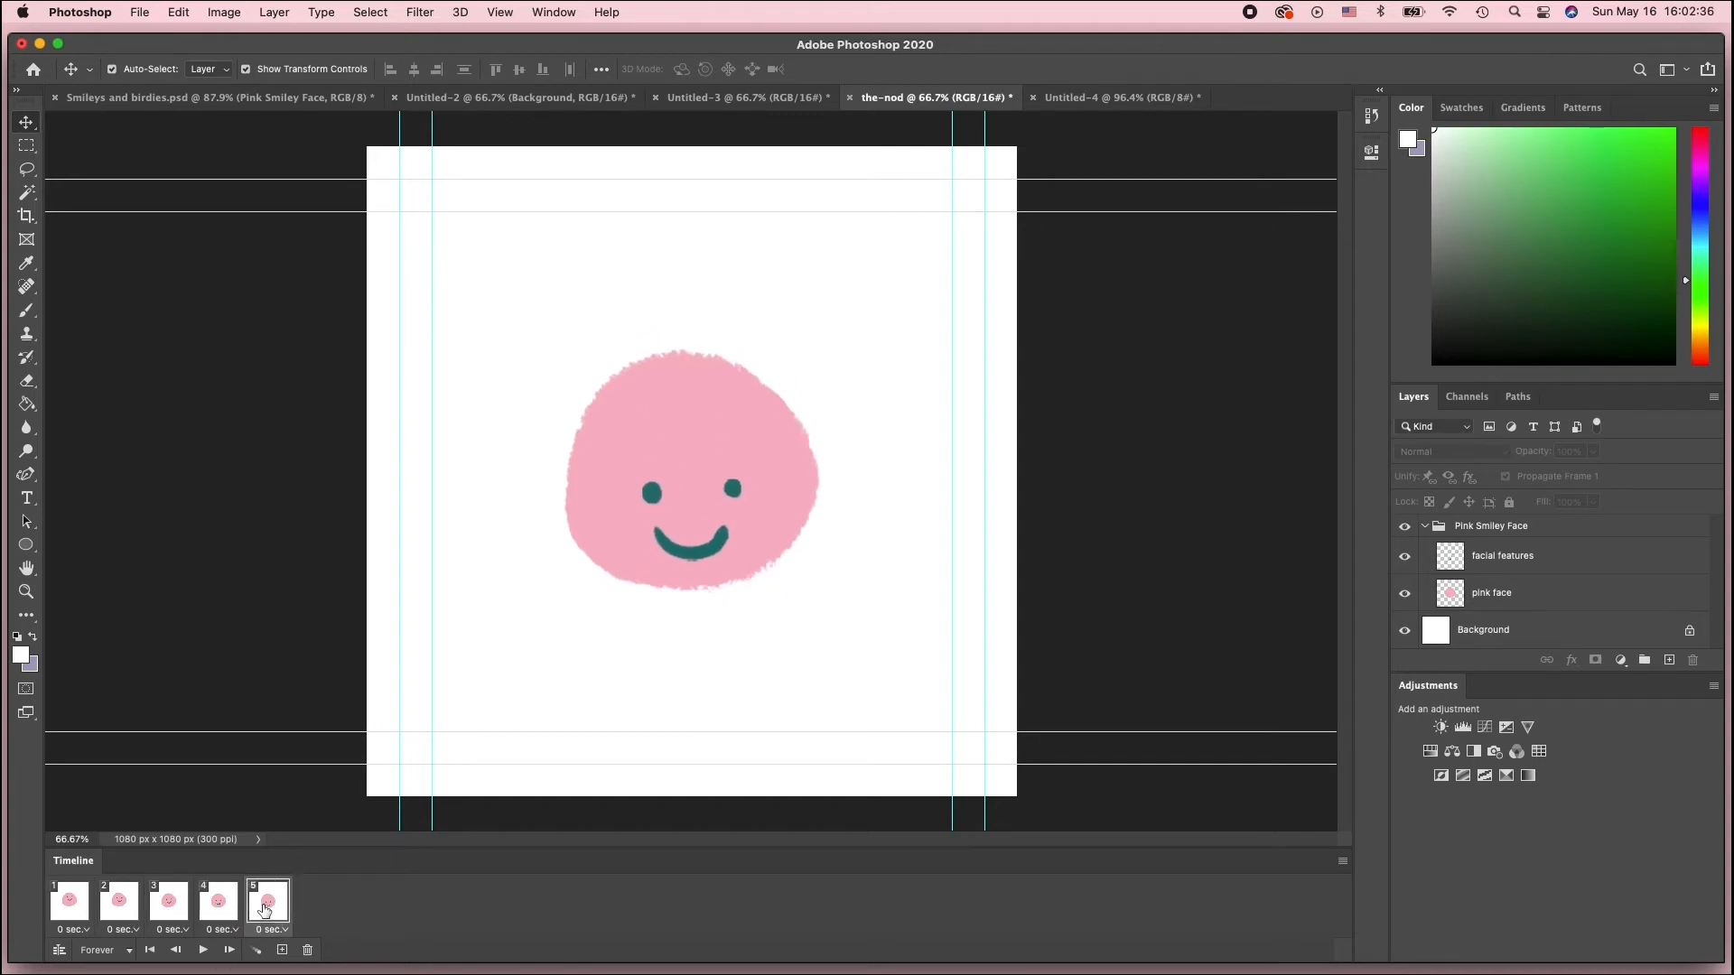
# Set the delay of all five frames to 0.1 seconds
pyautogui.click(83, 917)
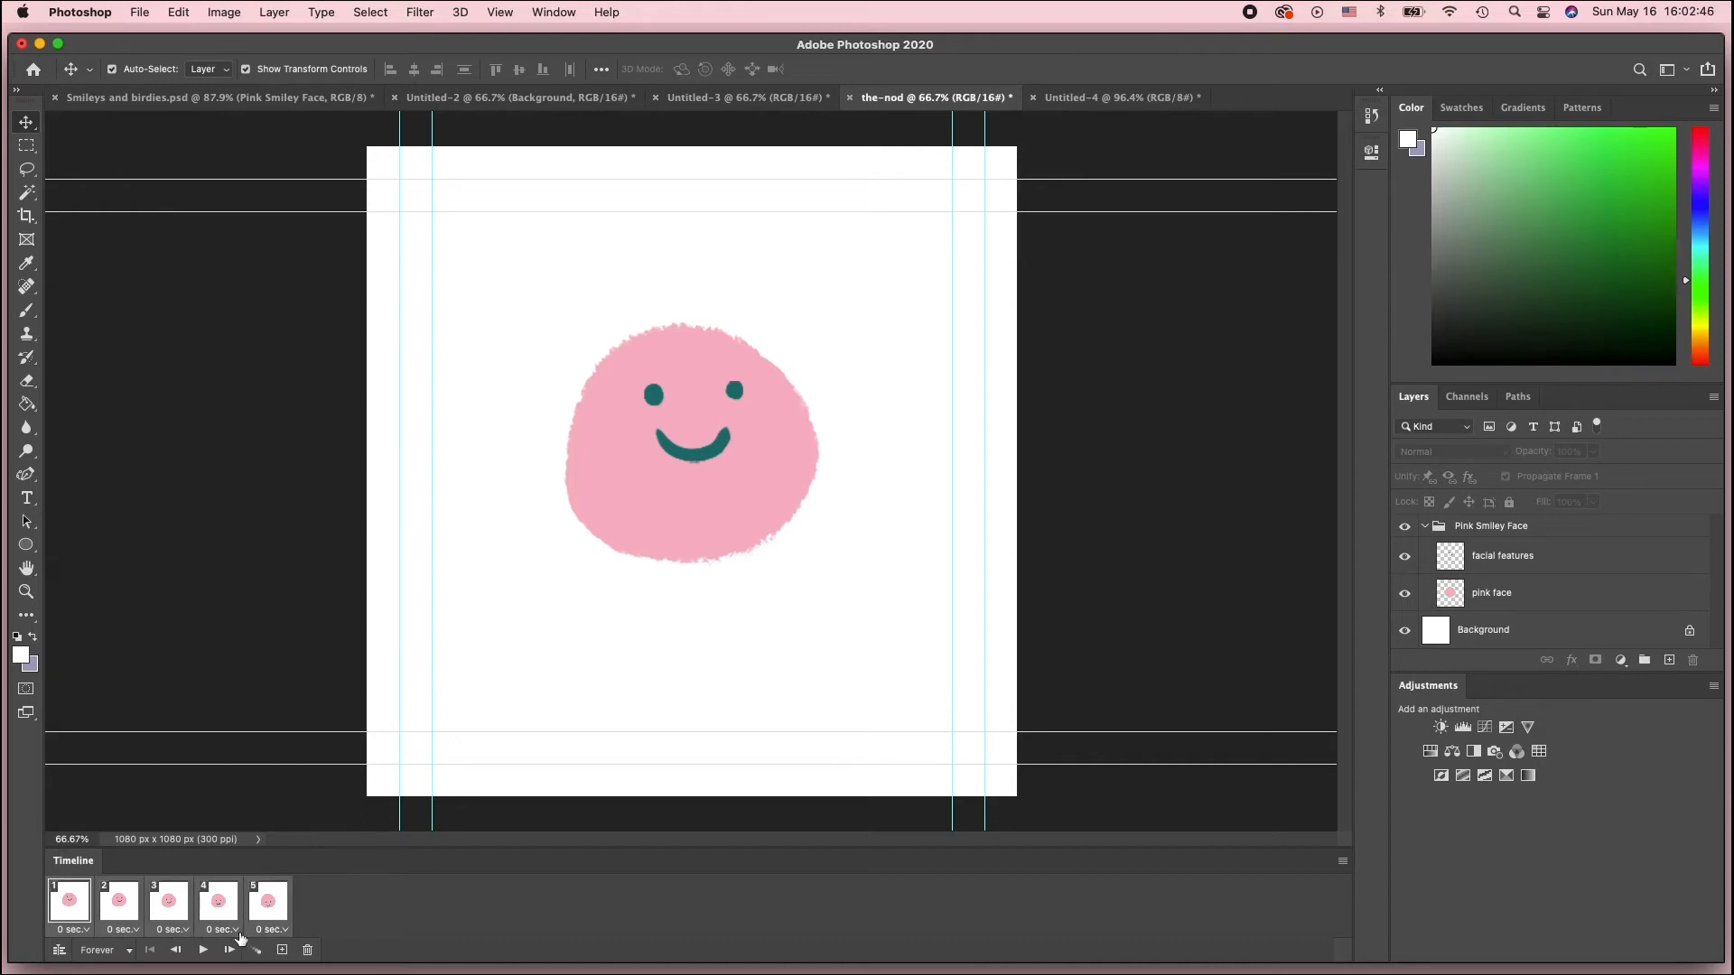
pyautogui.click(272, 931)
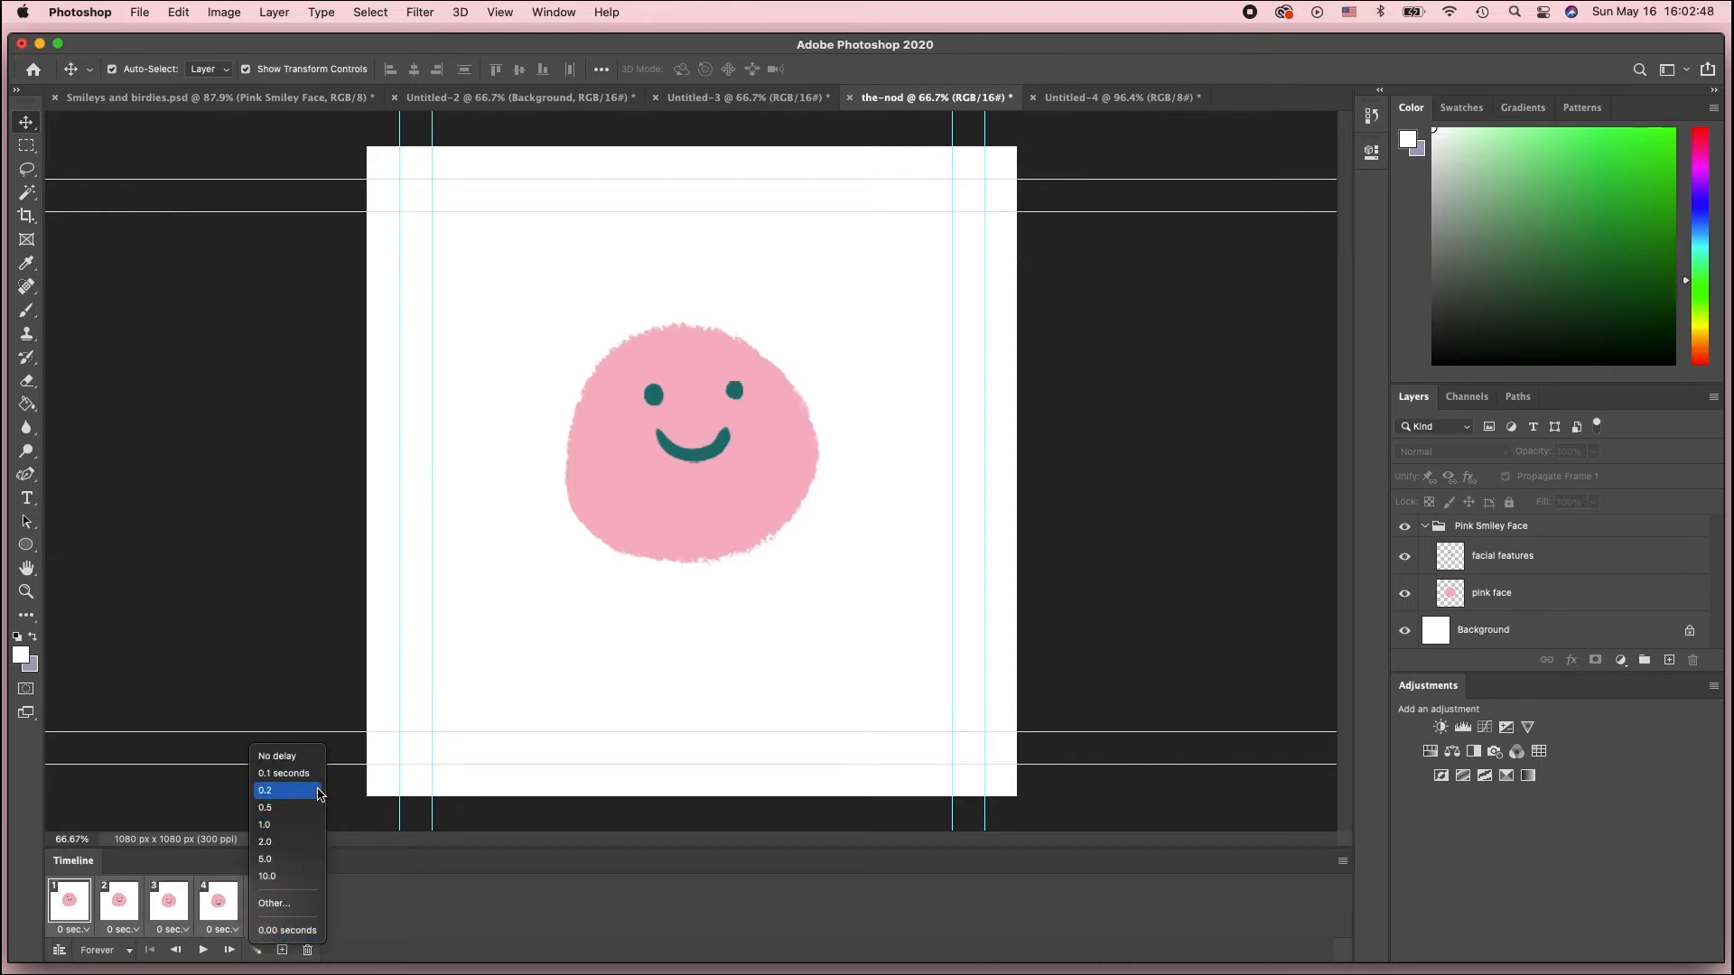
pyautogui.click(302, 774)
# Play and stop the animation, stepping through the first frames between previews
pyautogui.click(205, 951)
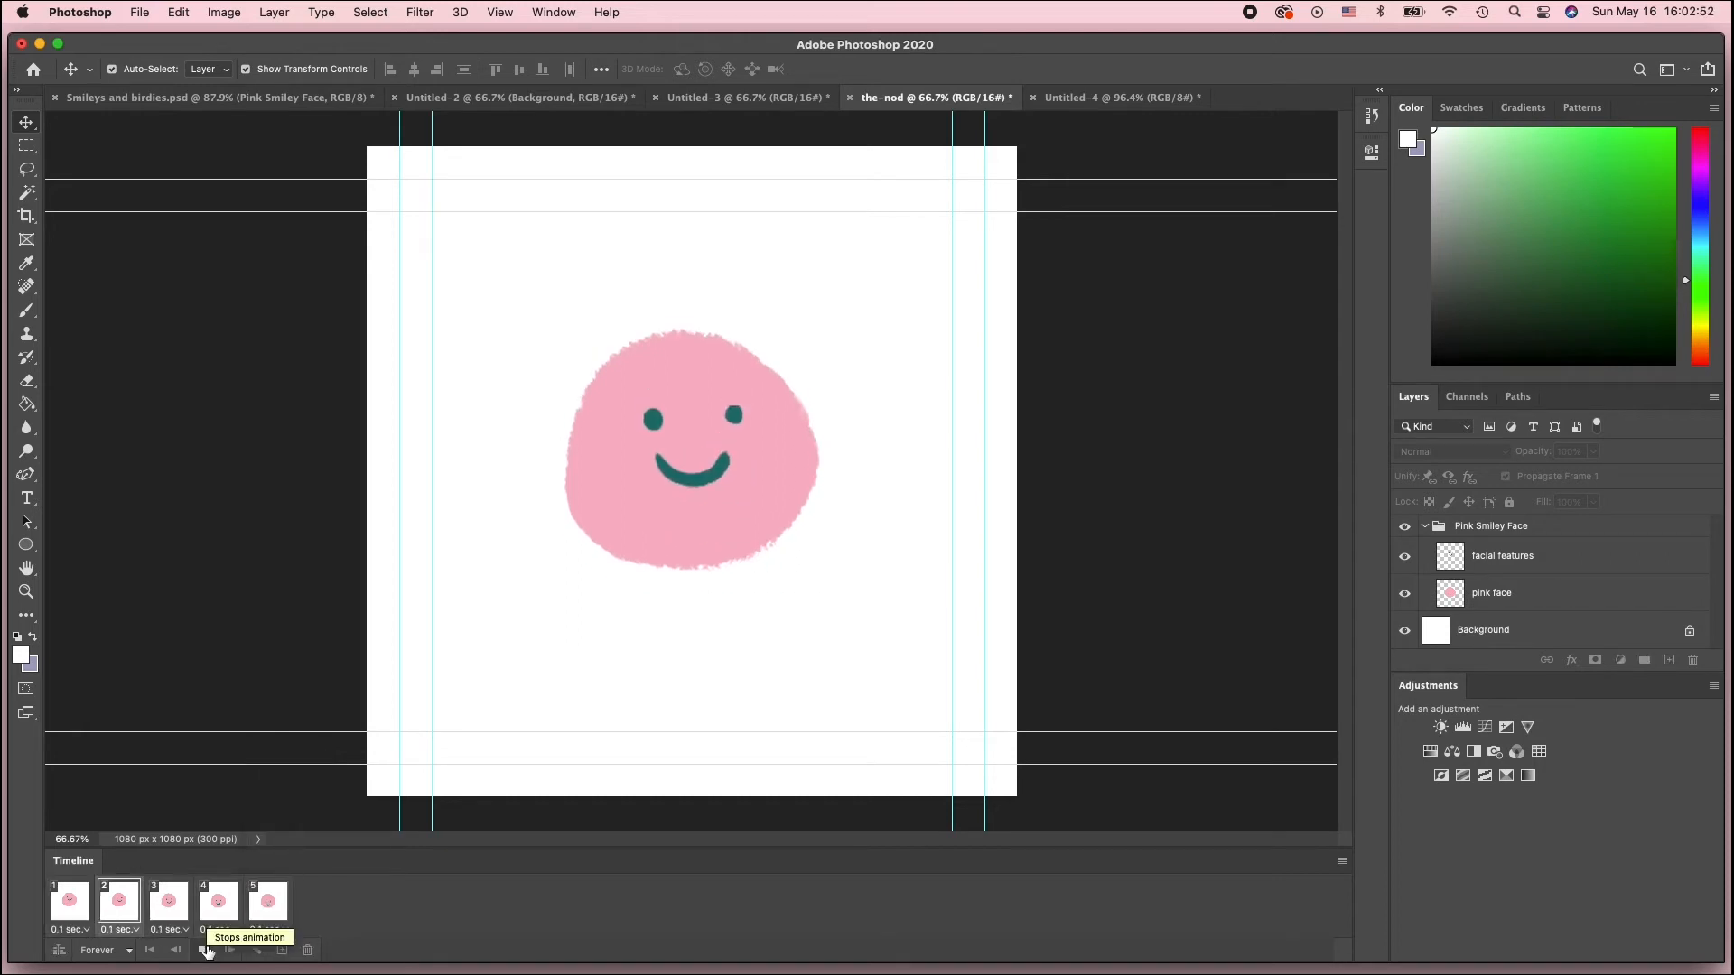
pyautogui.click(206, 951)
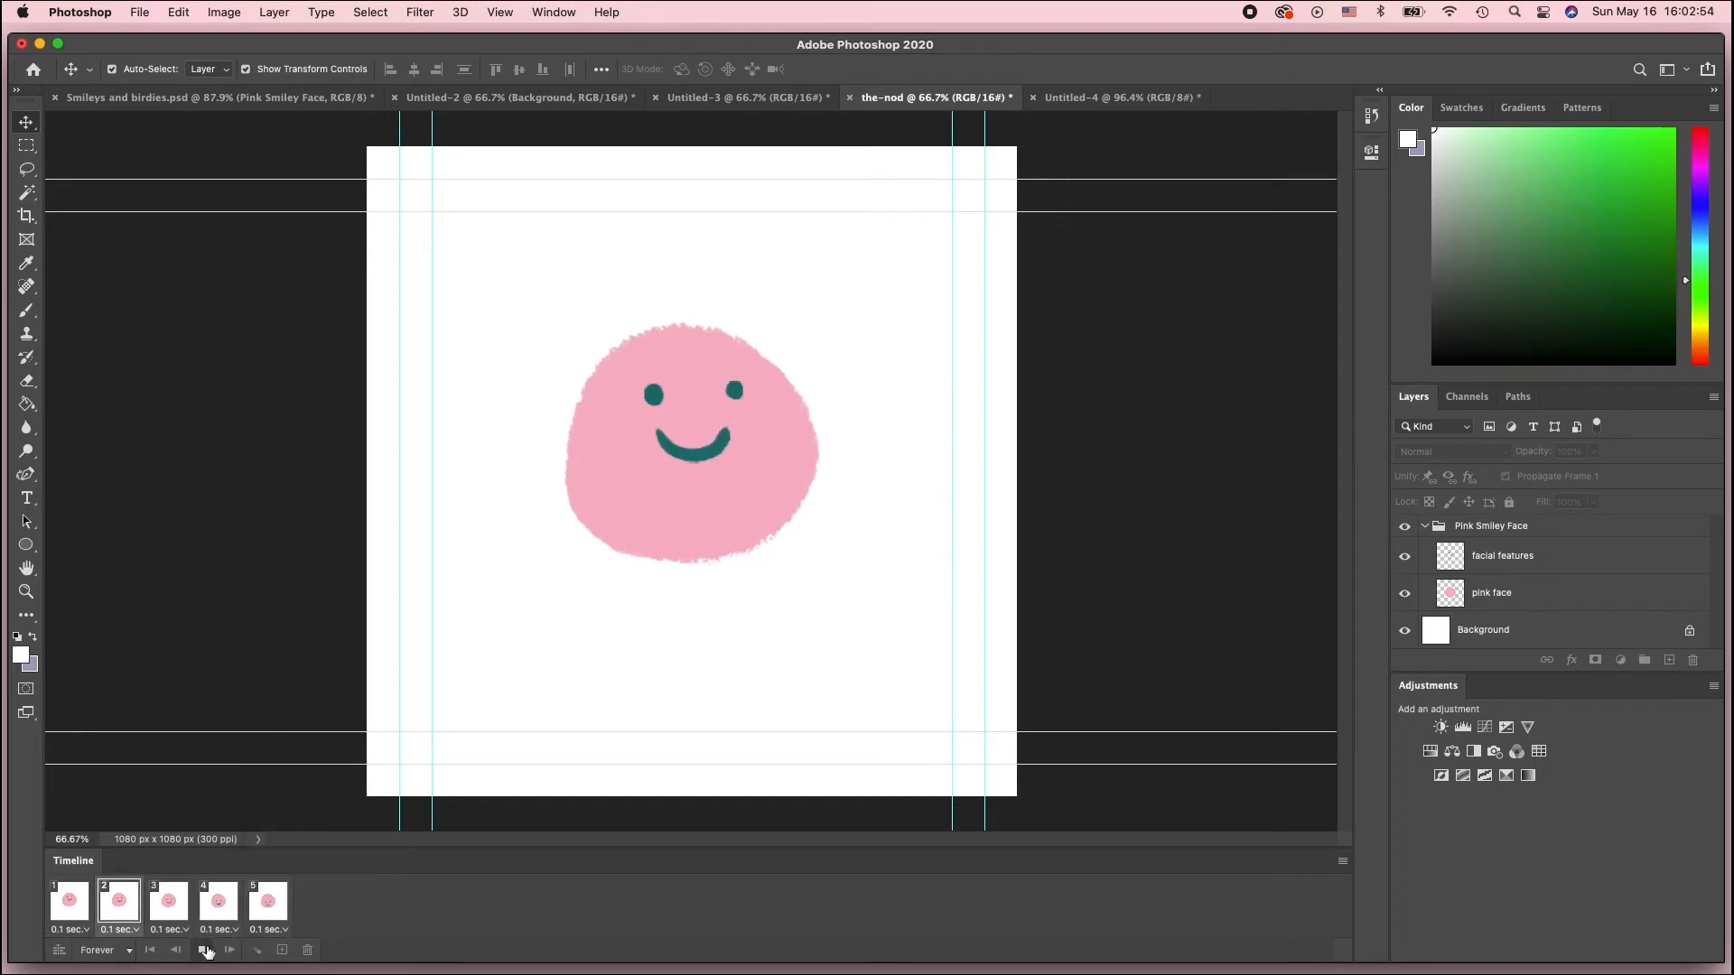
pyautogui.click(77, 916)
pyautogui.click(120, 911)
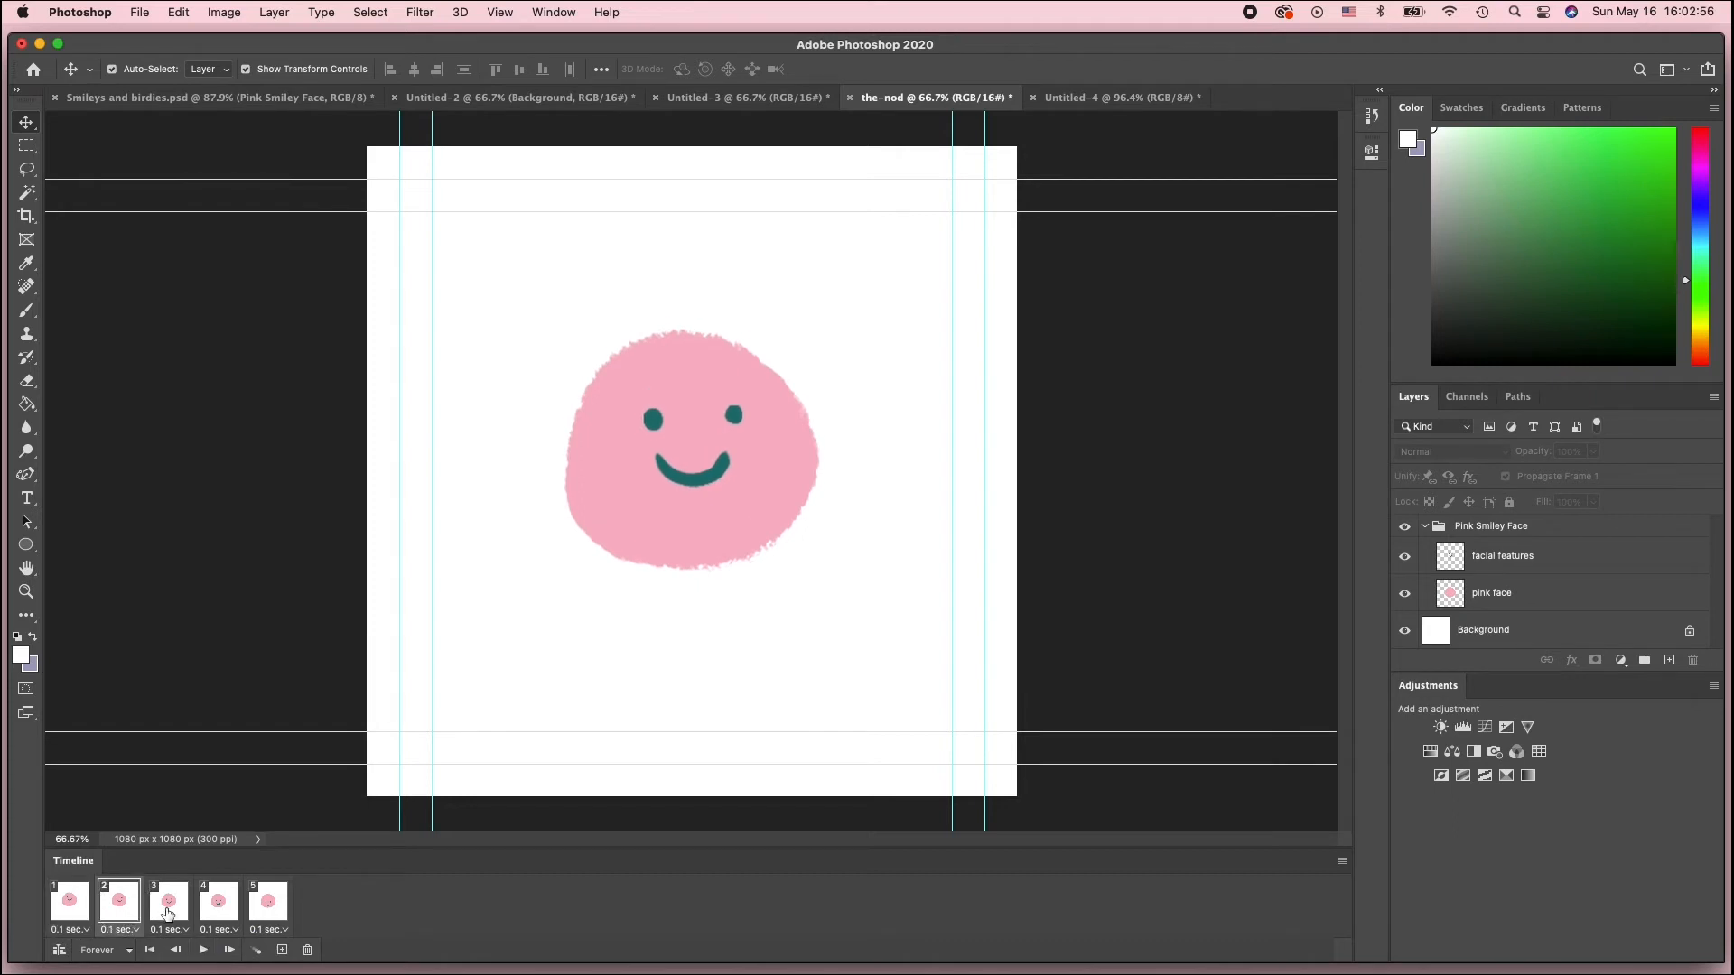
pyautogui.click(166, 913)
pyautogui.click(202, 950)
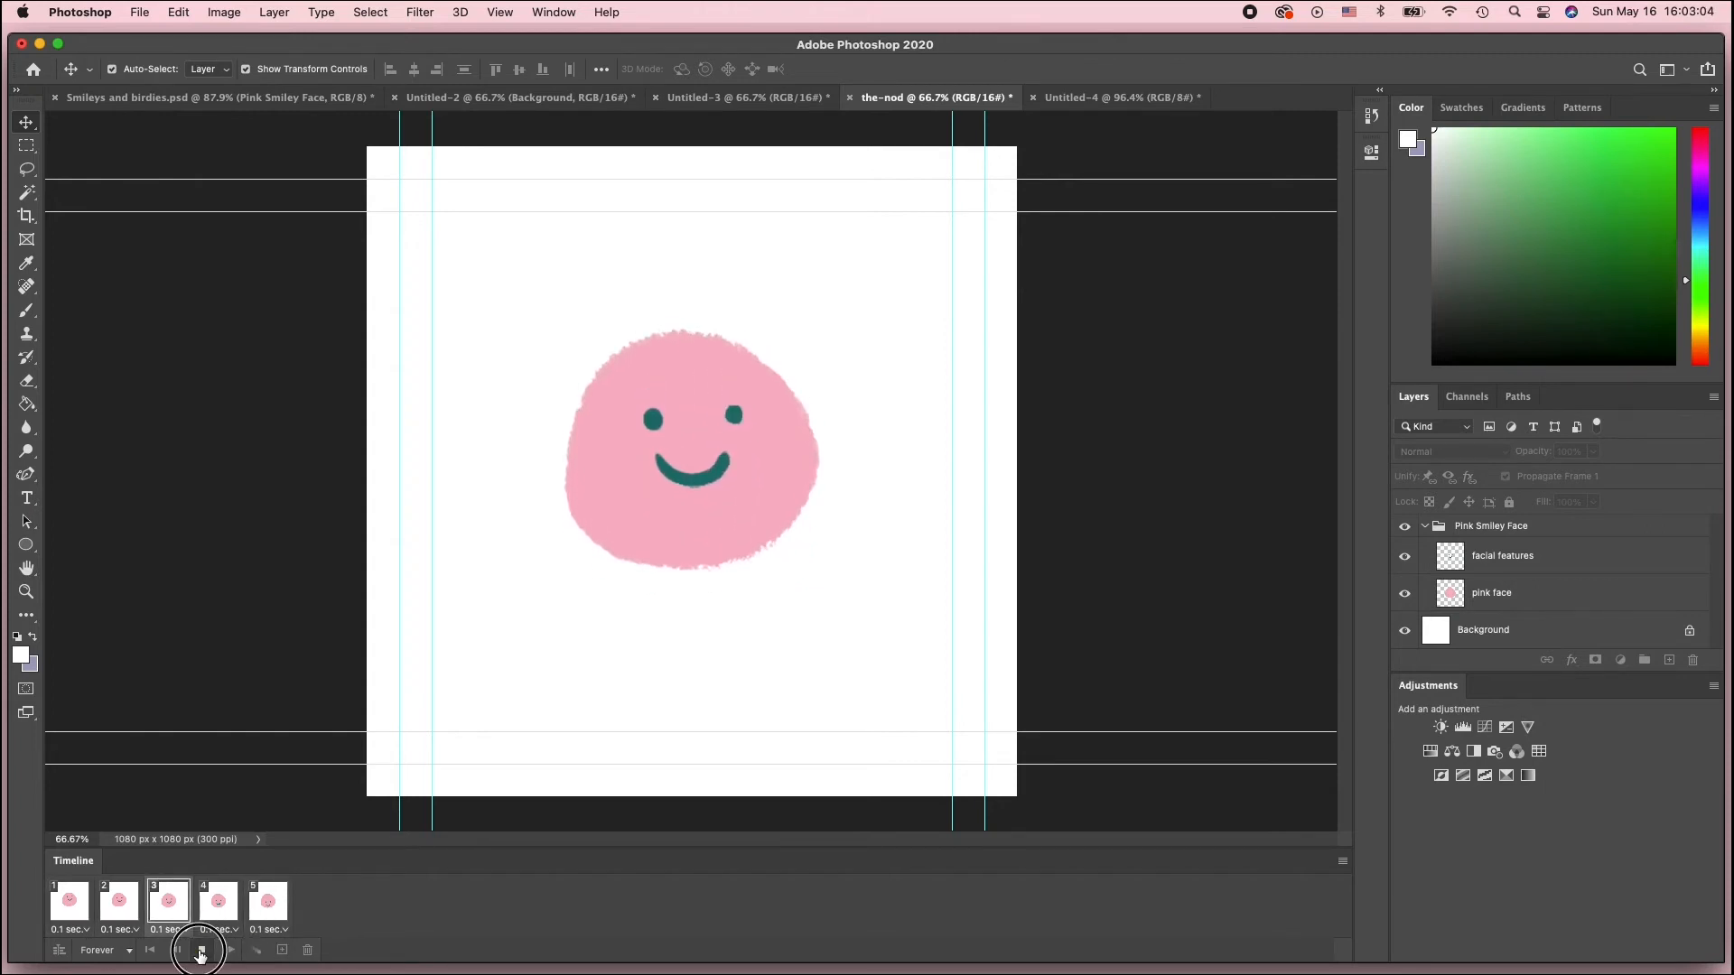
pyautogui.click(202, 952)
# Step back and forth through all five frames repeatedly to examine the nodding motion
pyautogui.click(271, 905)
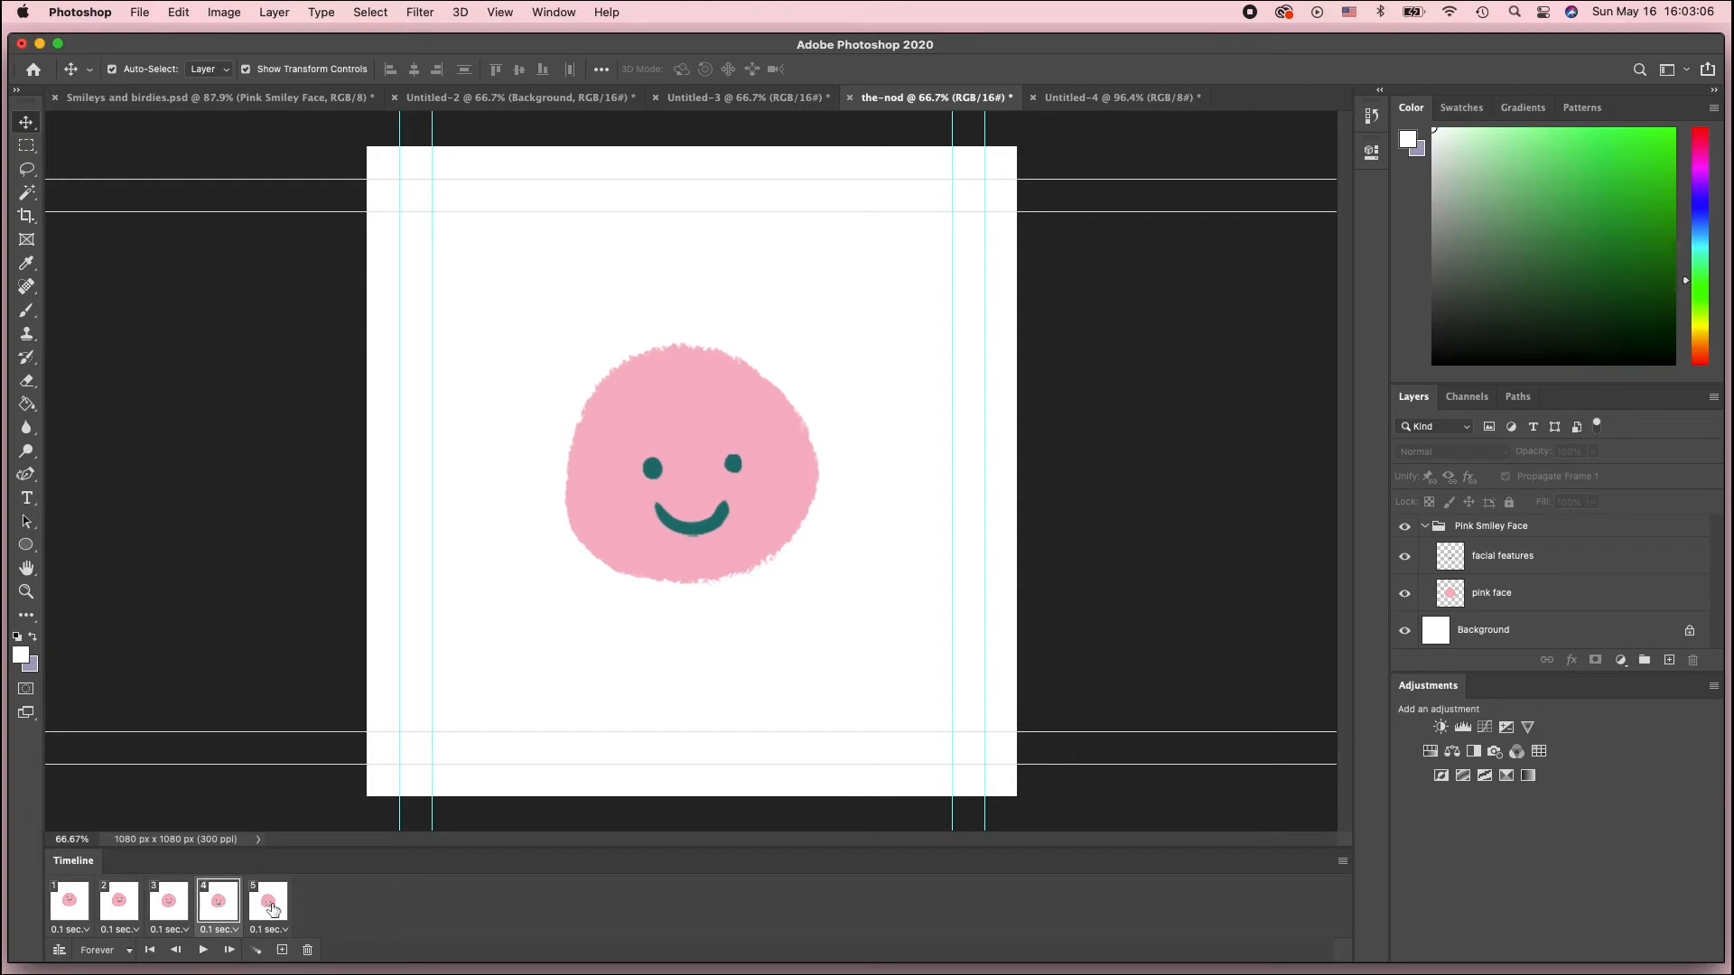
pyautogui.hotkey('shift', 'Down')
pyautogui.hotkey('shift', 'Down')
pyautogui.hotkey('shift', 'Down')
pyautogui.hotkey('shift', 'Down')
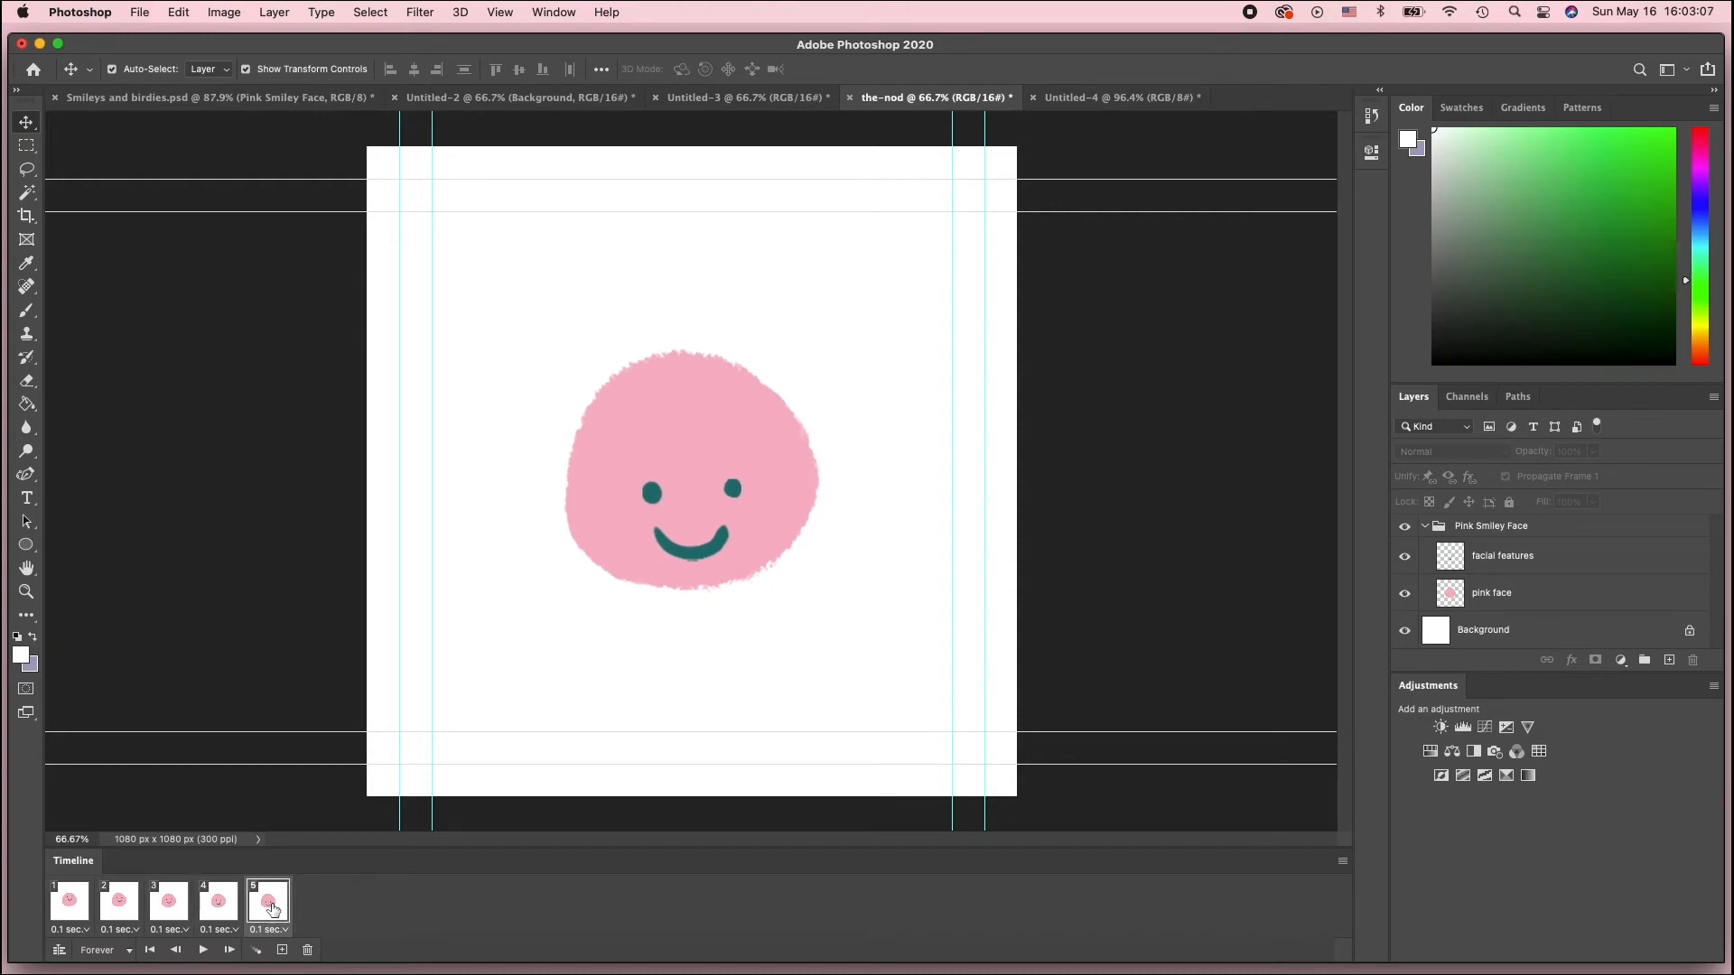
pyautogui.click(64, 906)
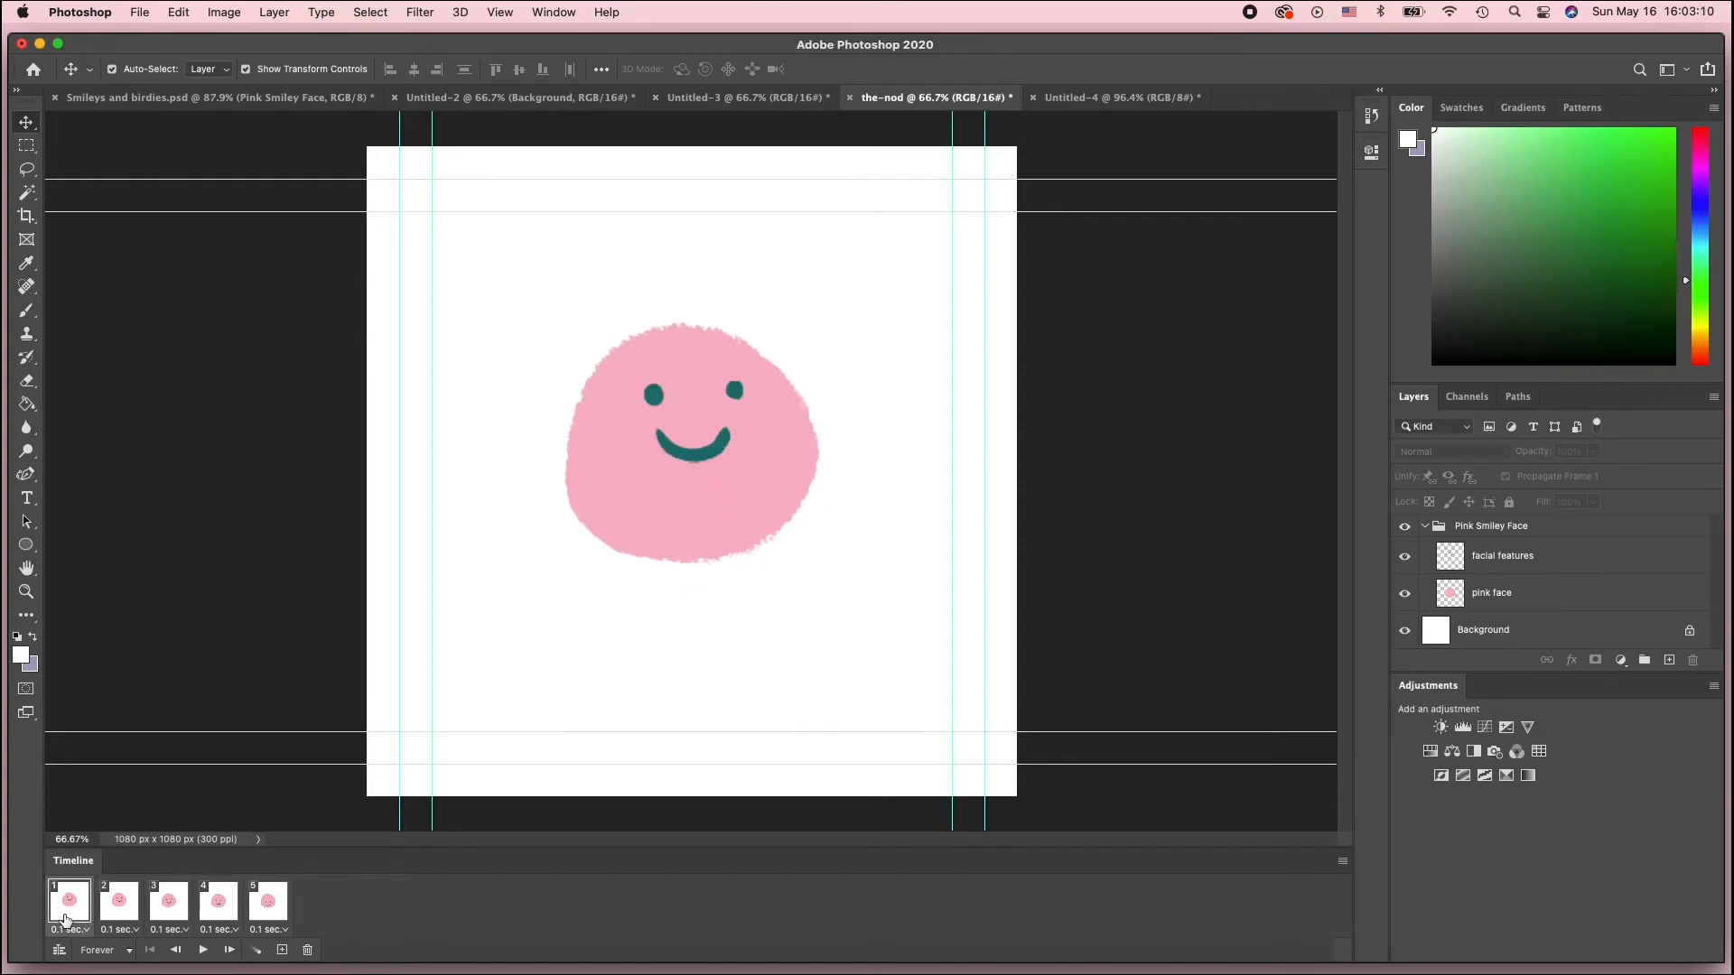
pyautogui.click(266, 912)
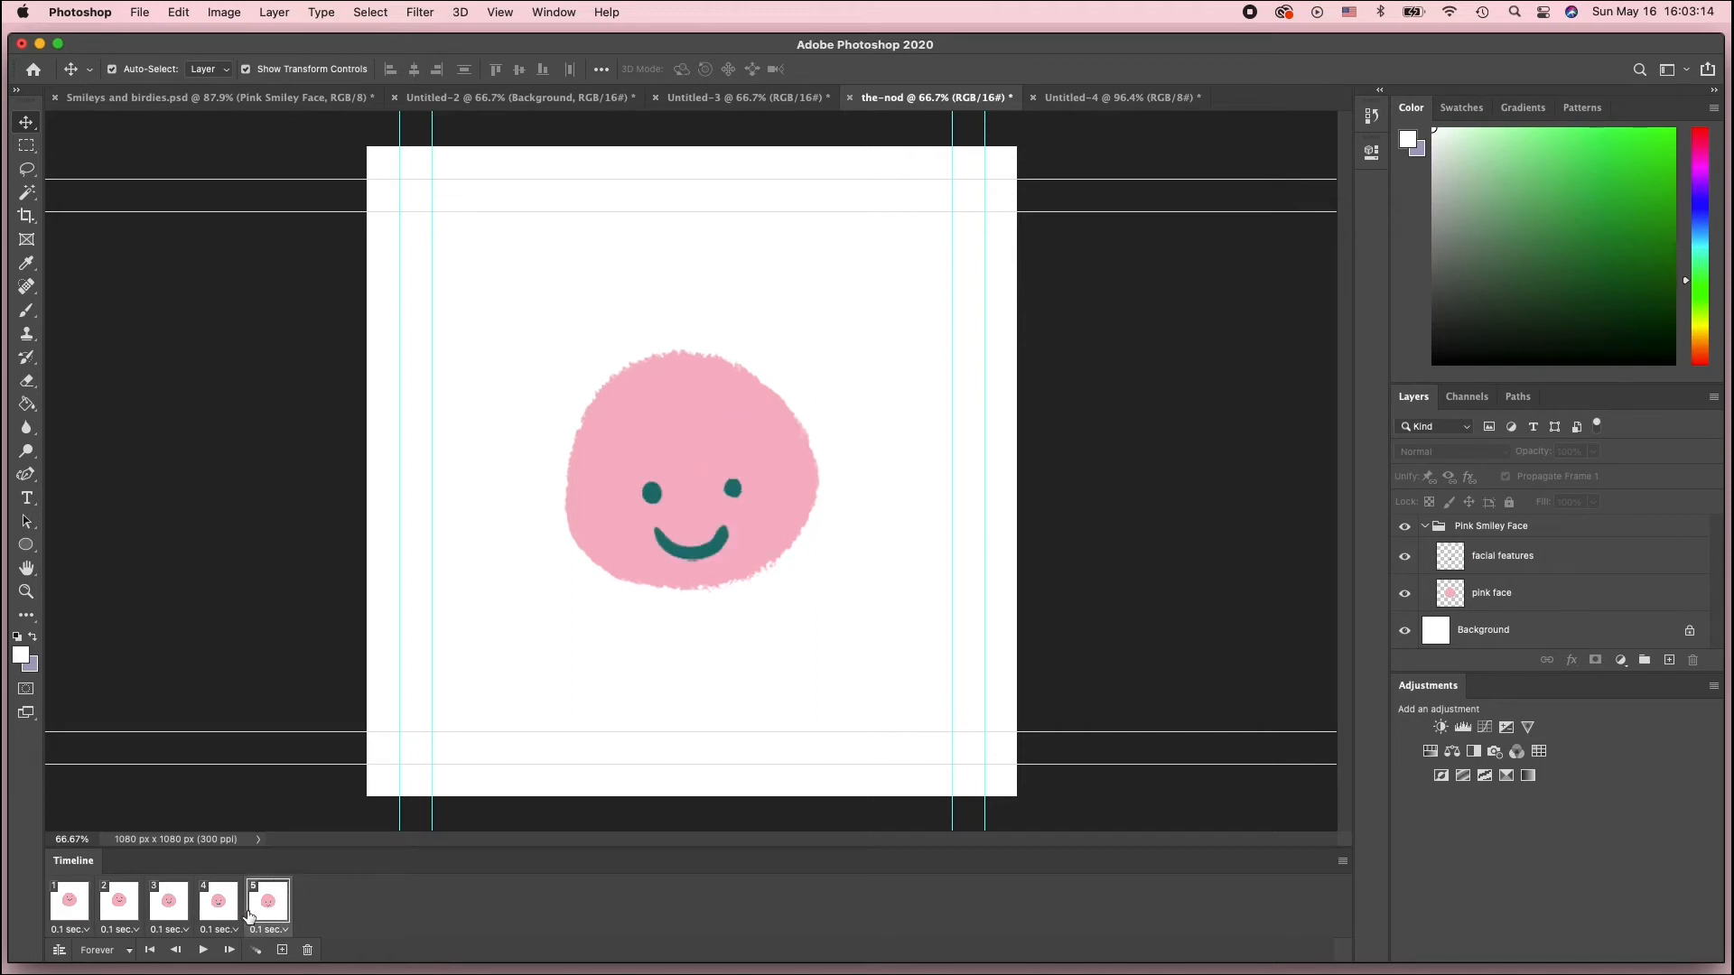
pyautogui.click(77, 912)
pyautogui.click(122, 907)
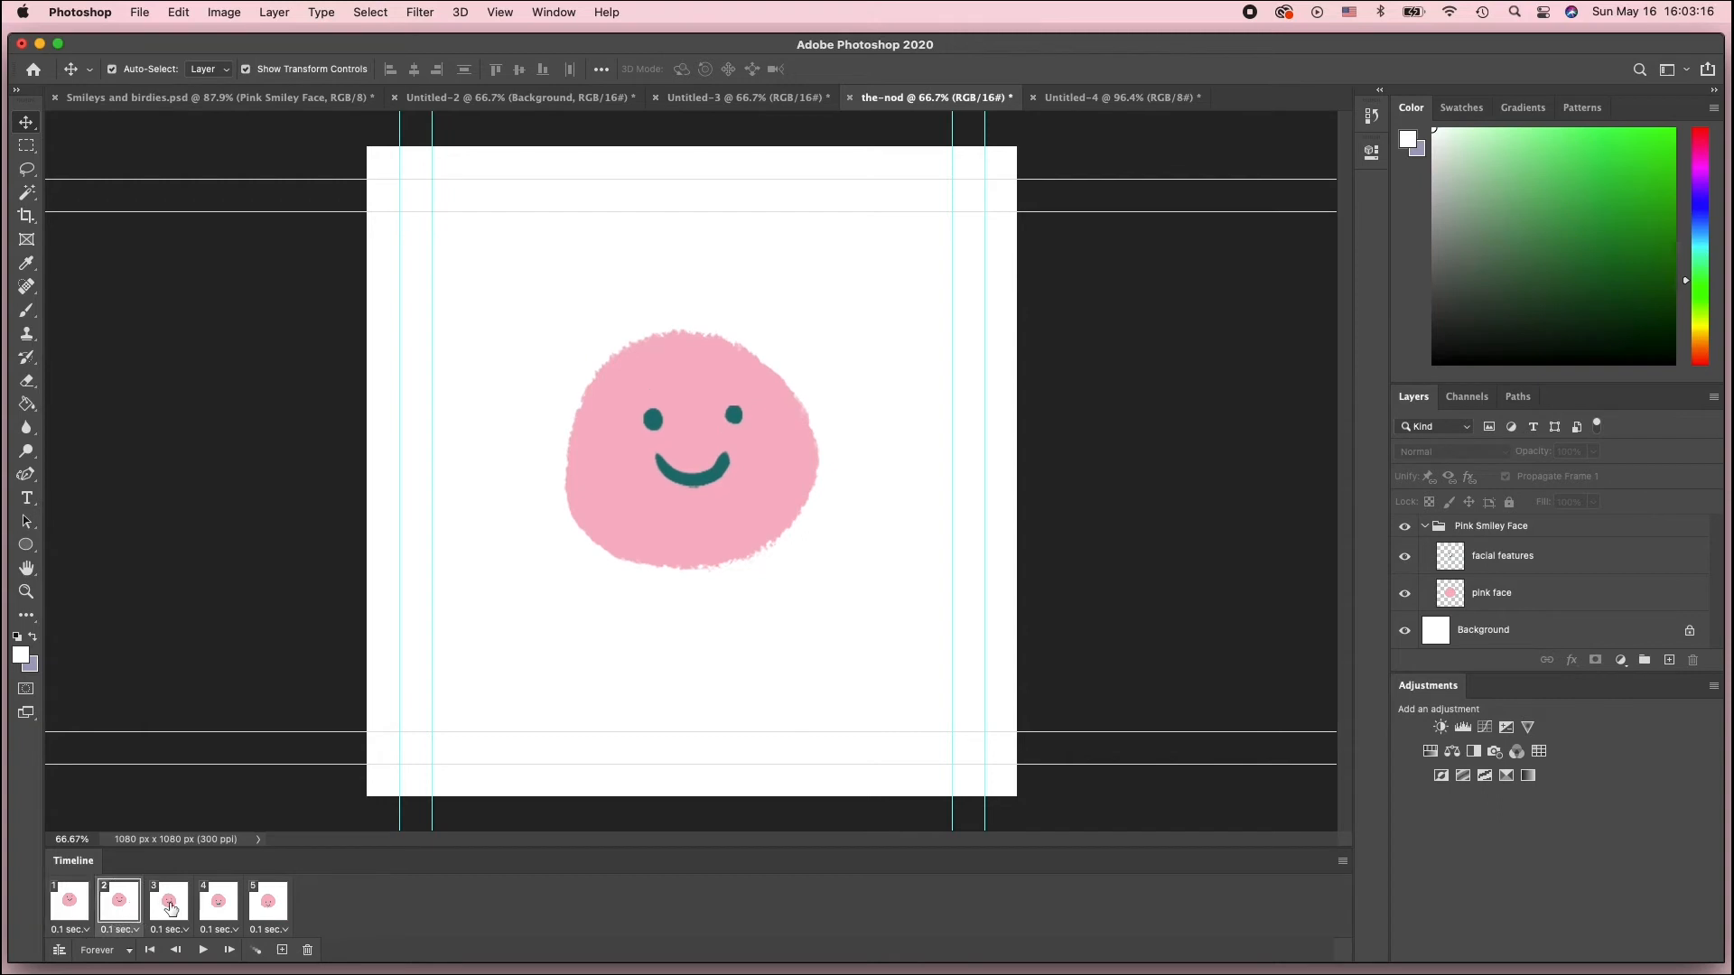
pyautogui.click(170, 909)
pyautogui.click(217, 909)
pyautogui.click(263, 906)
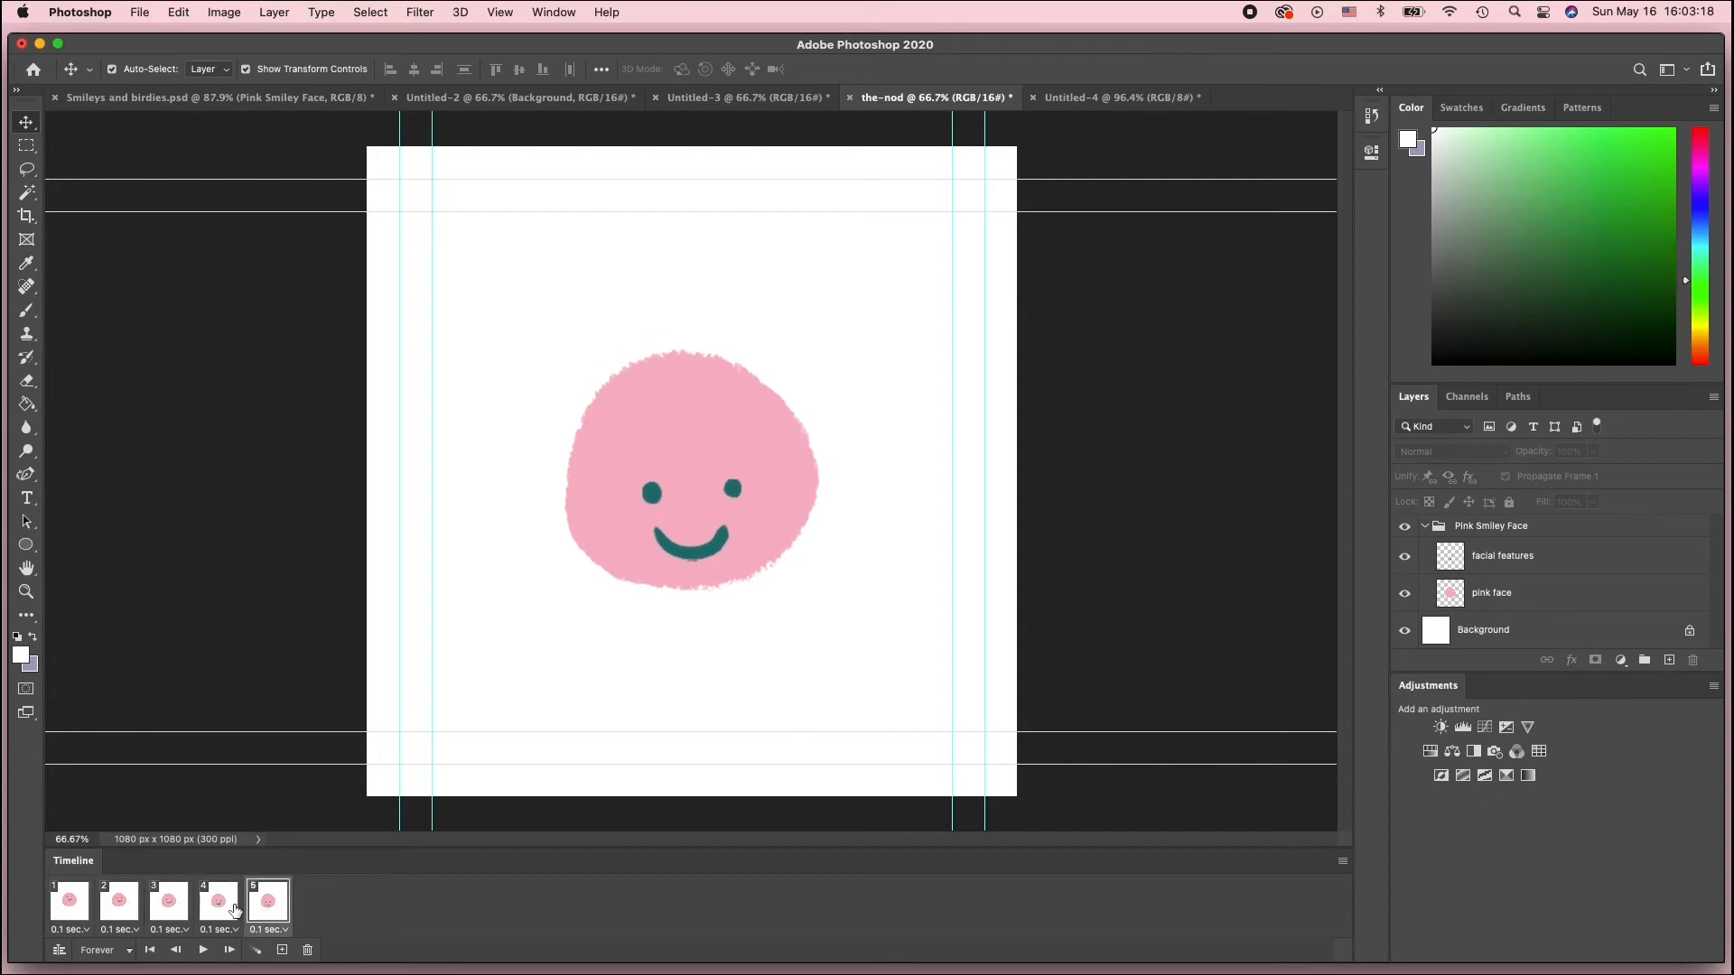
pyautogui.click(233, 910)
pyautogui.click(169, 909)
pyautogui.click(119, 908)
pyautogui.click(56, 912)
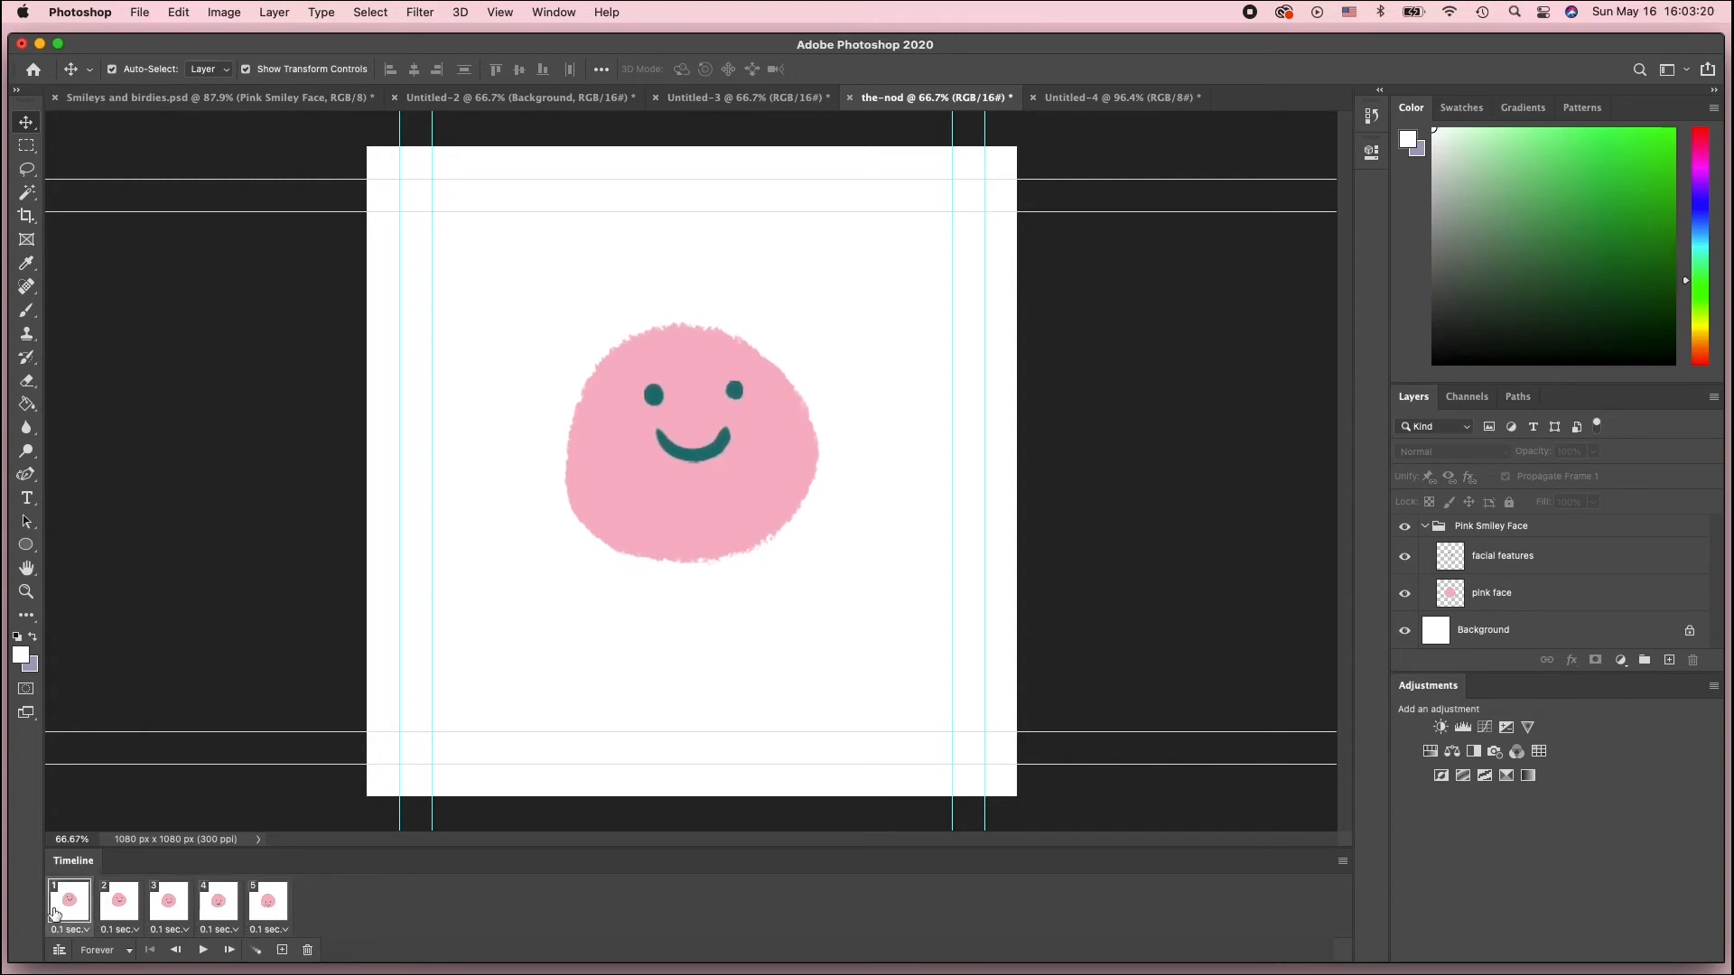
pyautogui.click(119, 909)
pyautogui.click(168, 909)
pyautogui.click(218, 910)
pyautogui.click(261, 912)
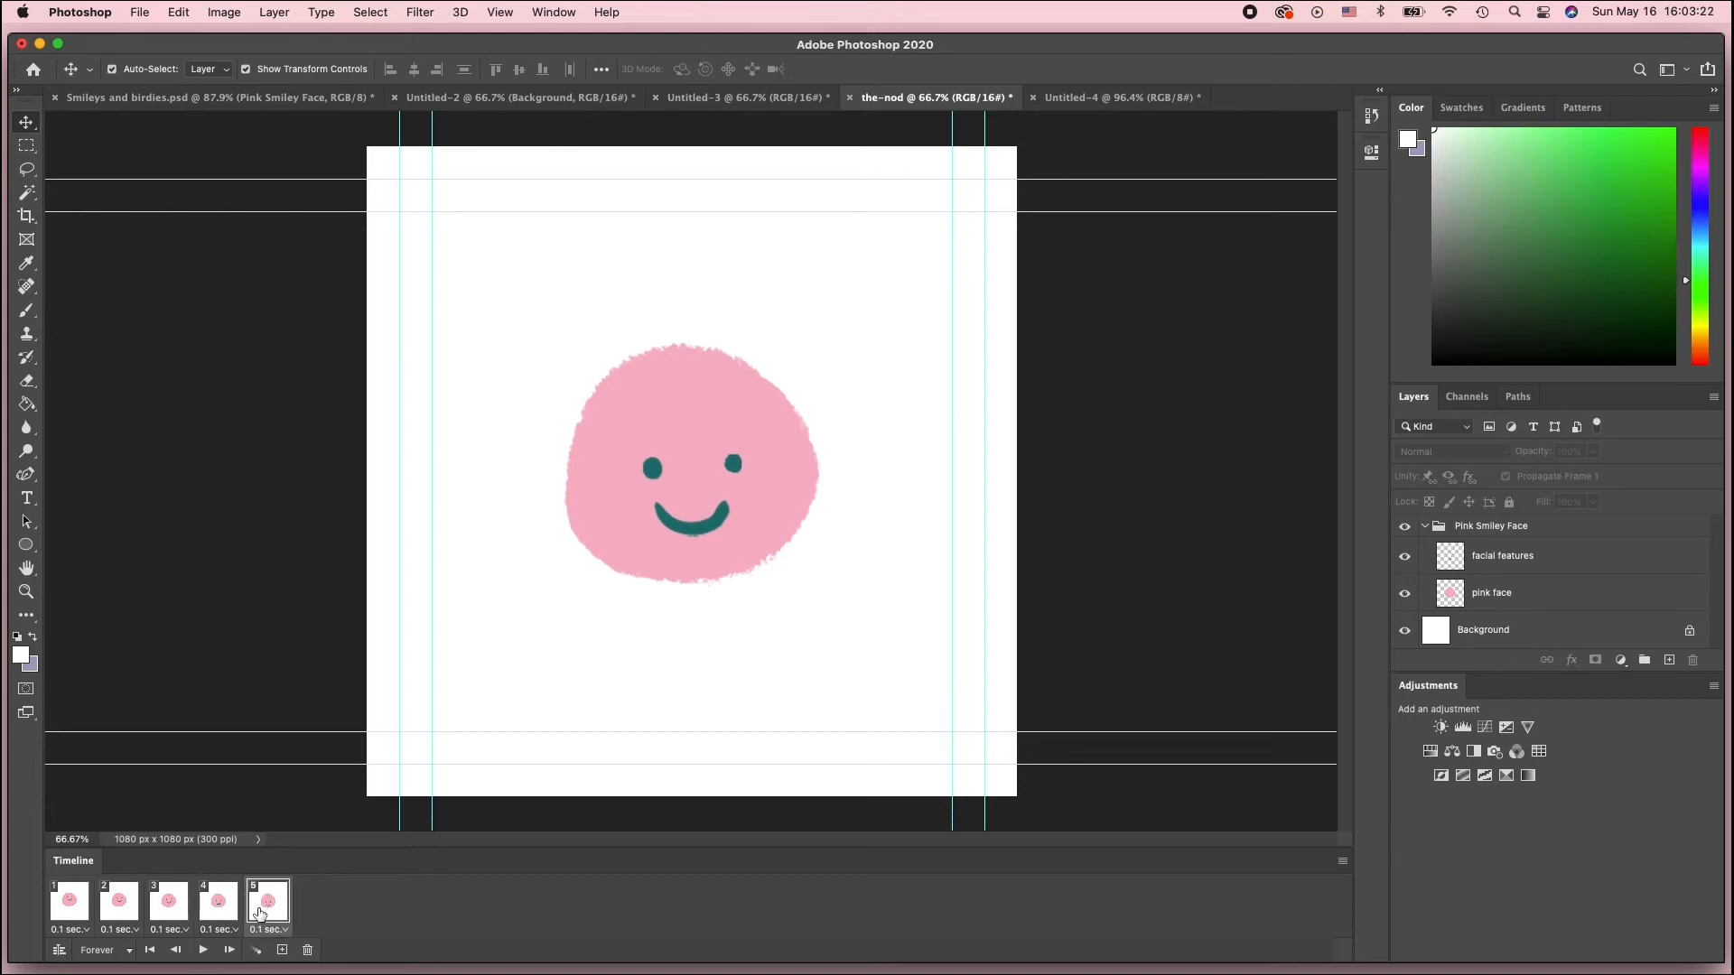
pyautogui.click(218, 909)
pyautogui.click(169, 909)
pyautogui.click(69, 909)
pyautogui.click(120, 912)
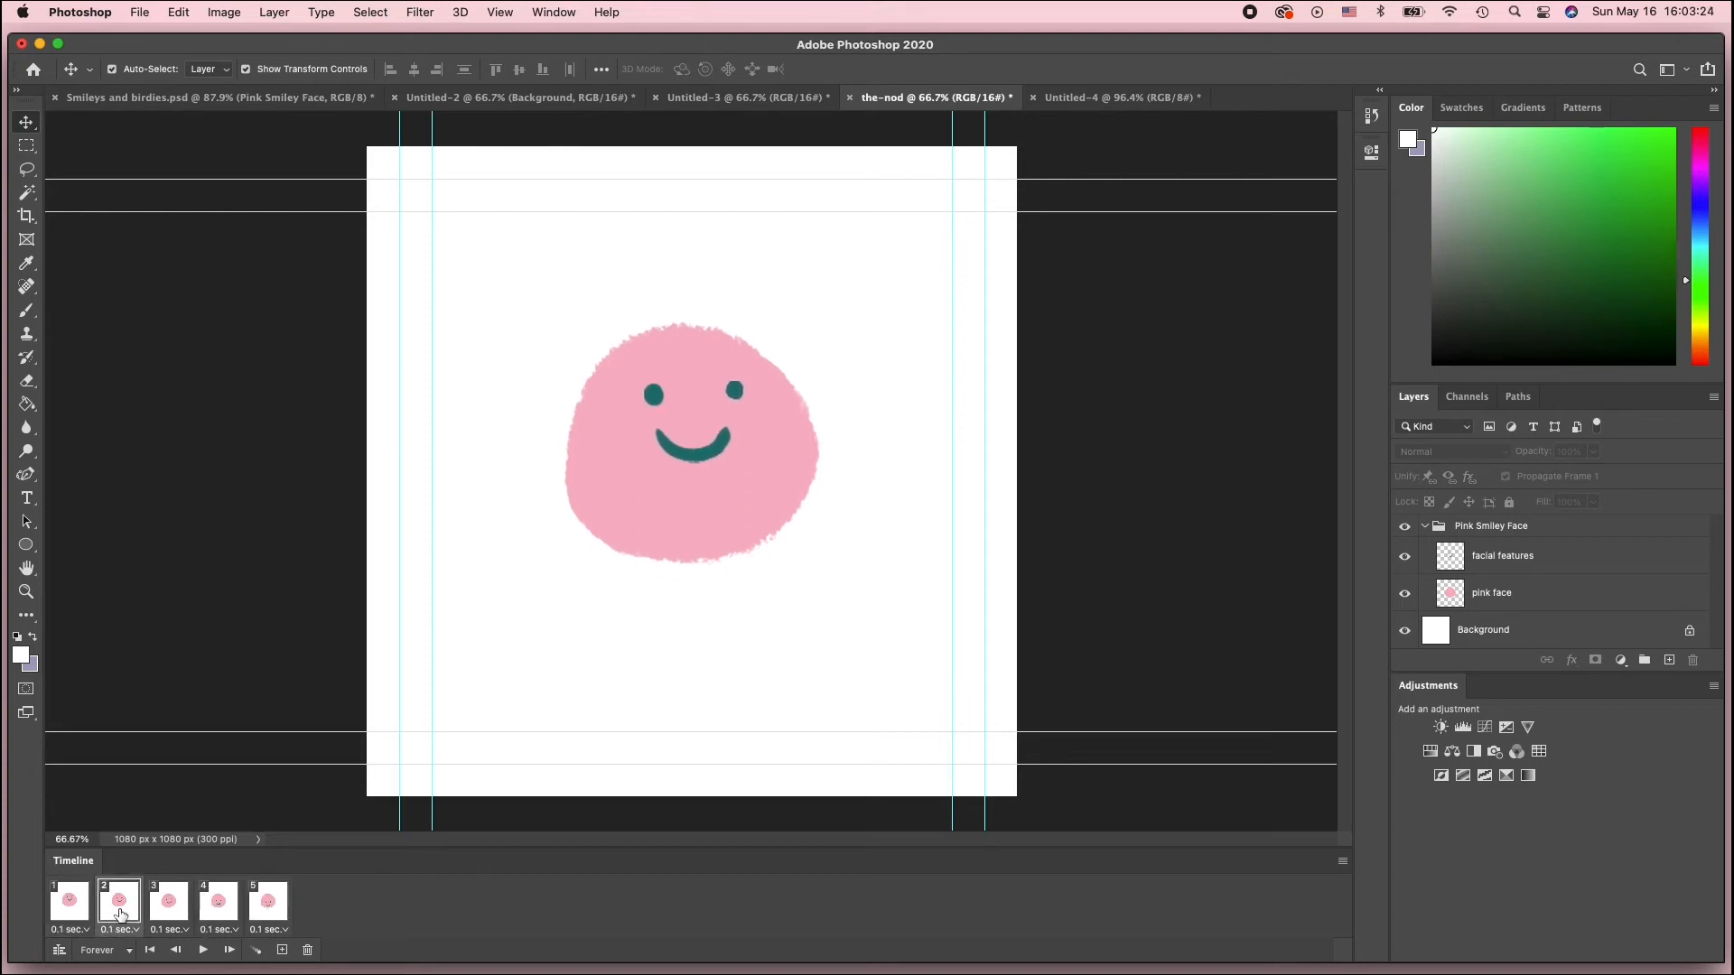
pyautogui.click(264, 907)
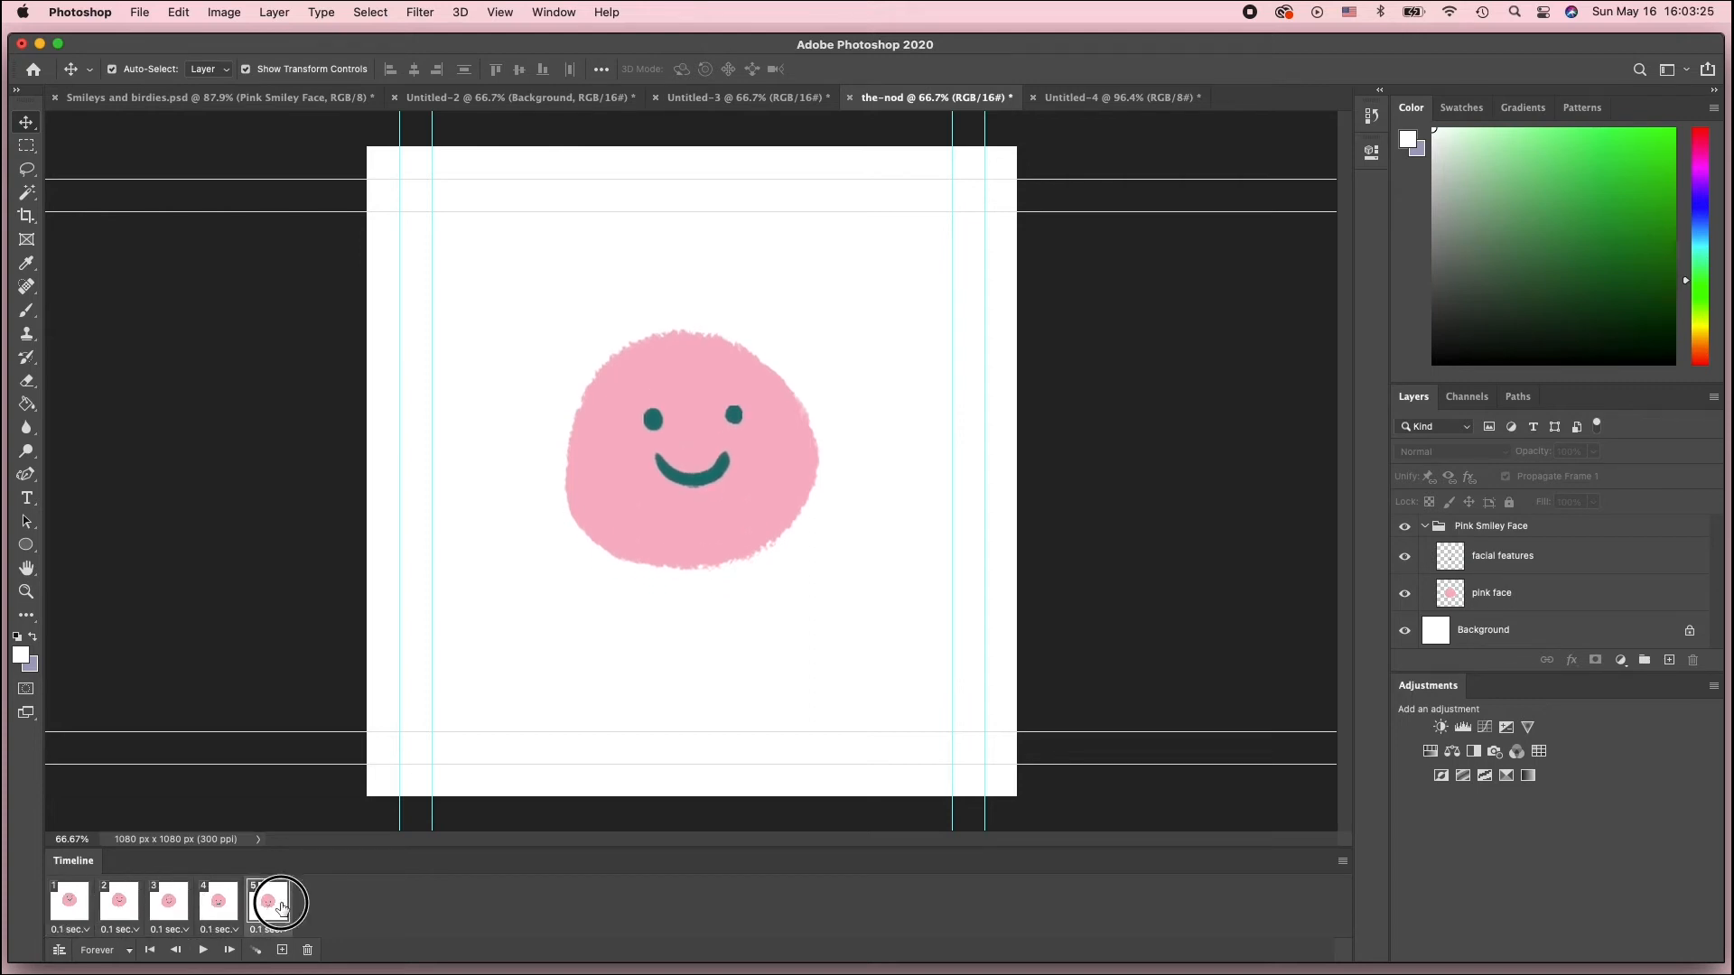
pyautogui.click(127, 916)
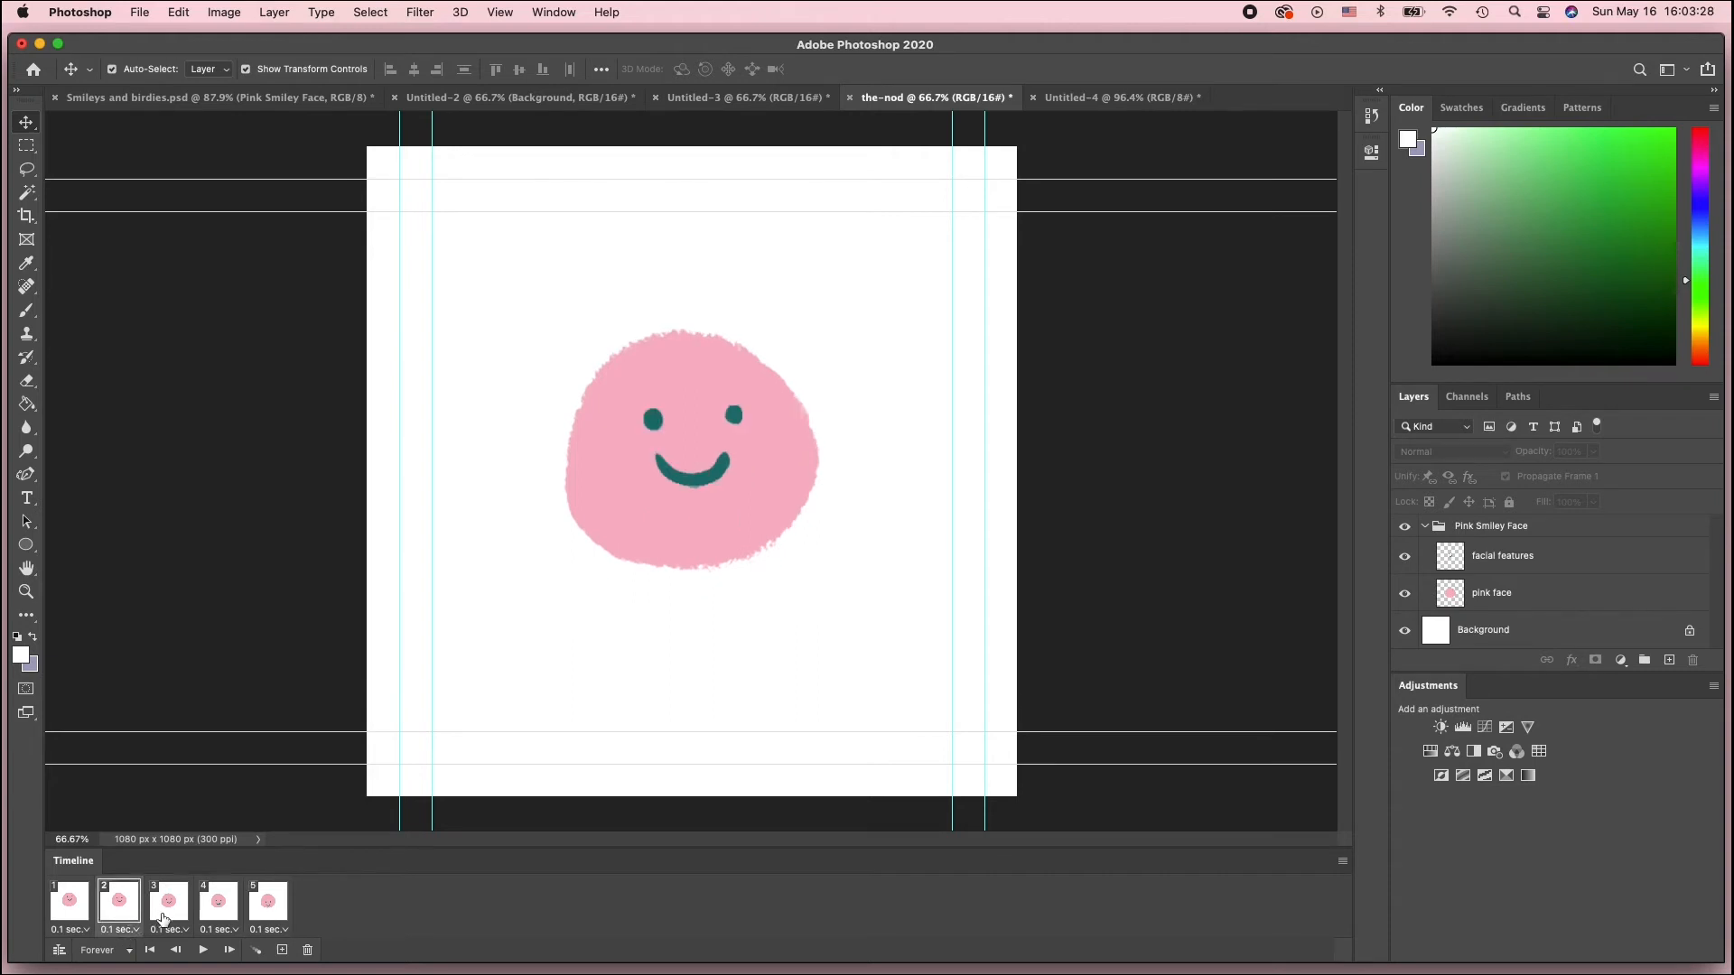
pyautogui.click(168, 914)
pyautogui.click(222, 914)
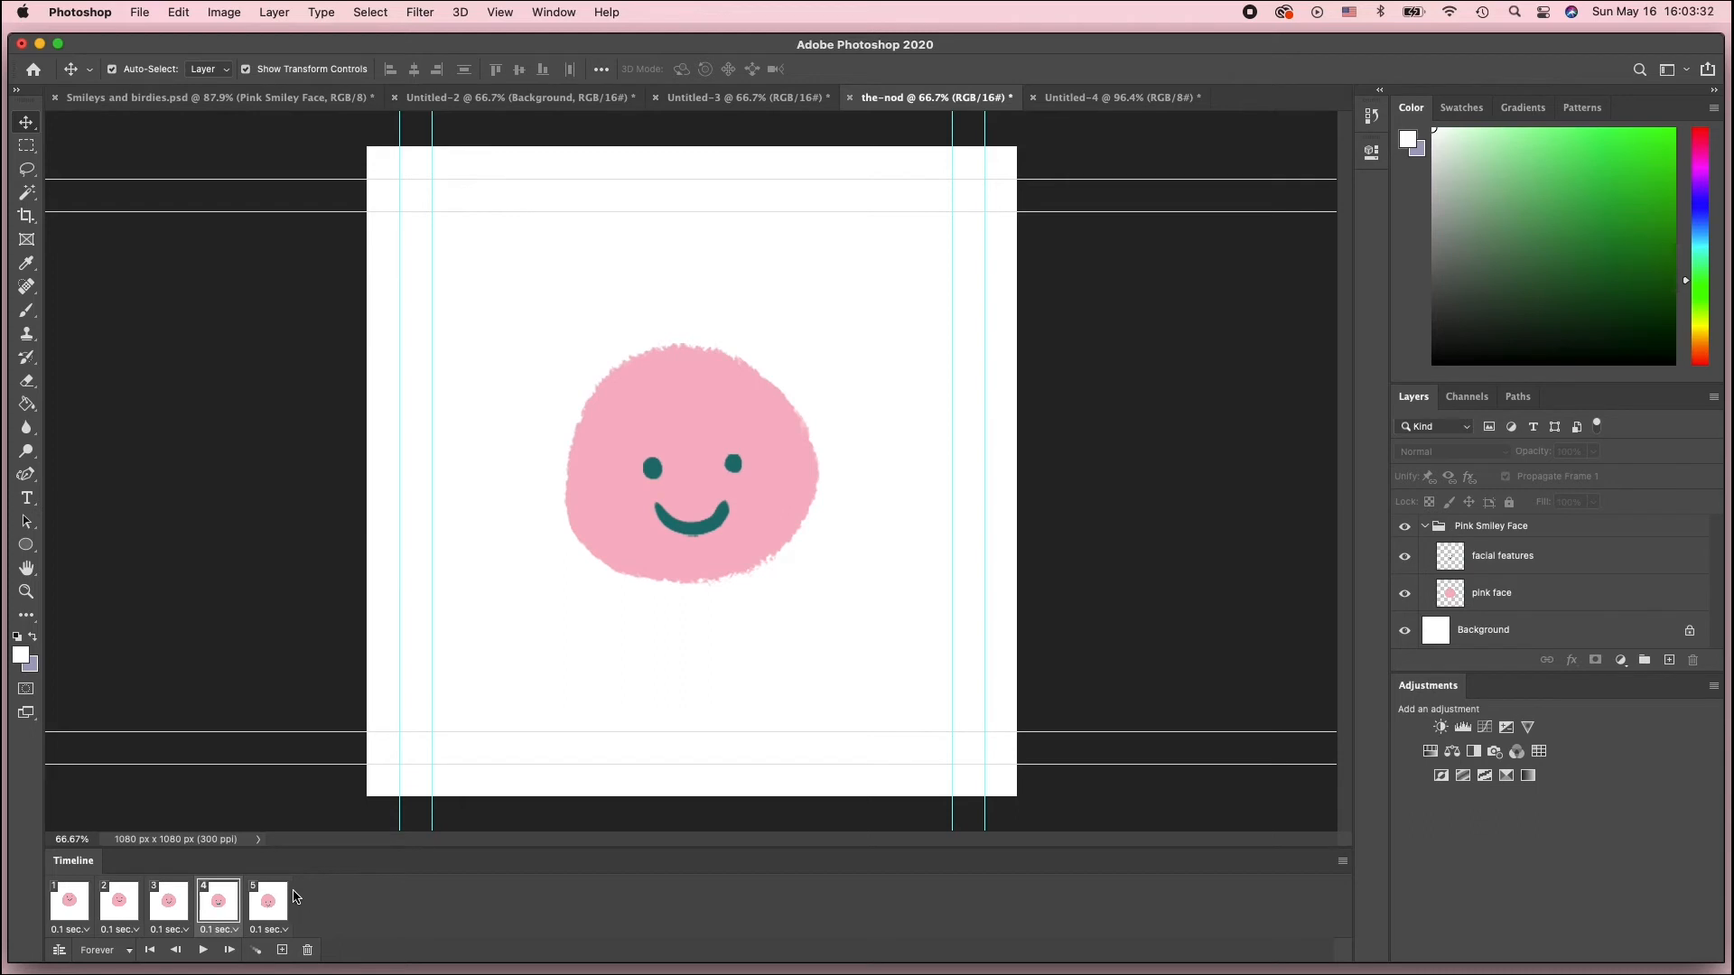
pyautogui.click(266, 912)
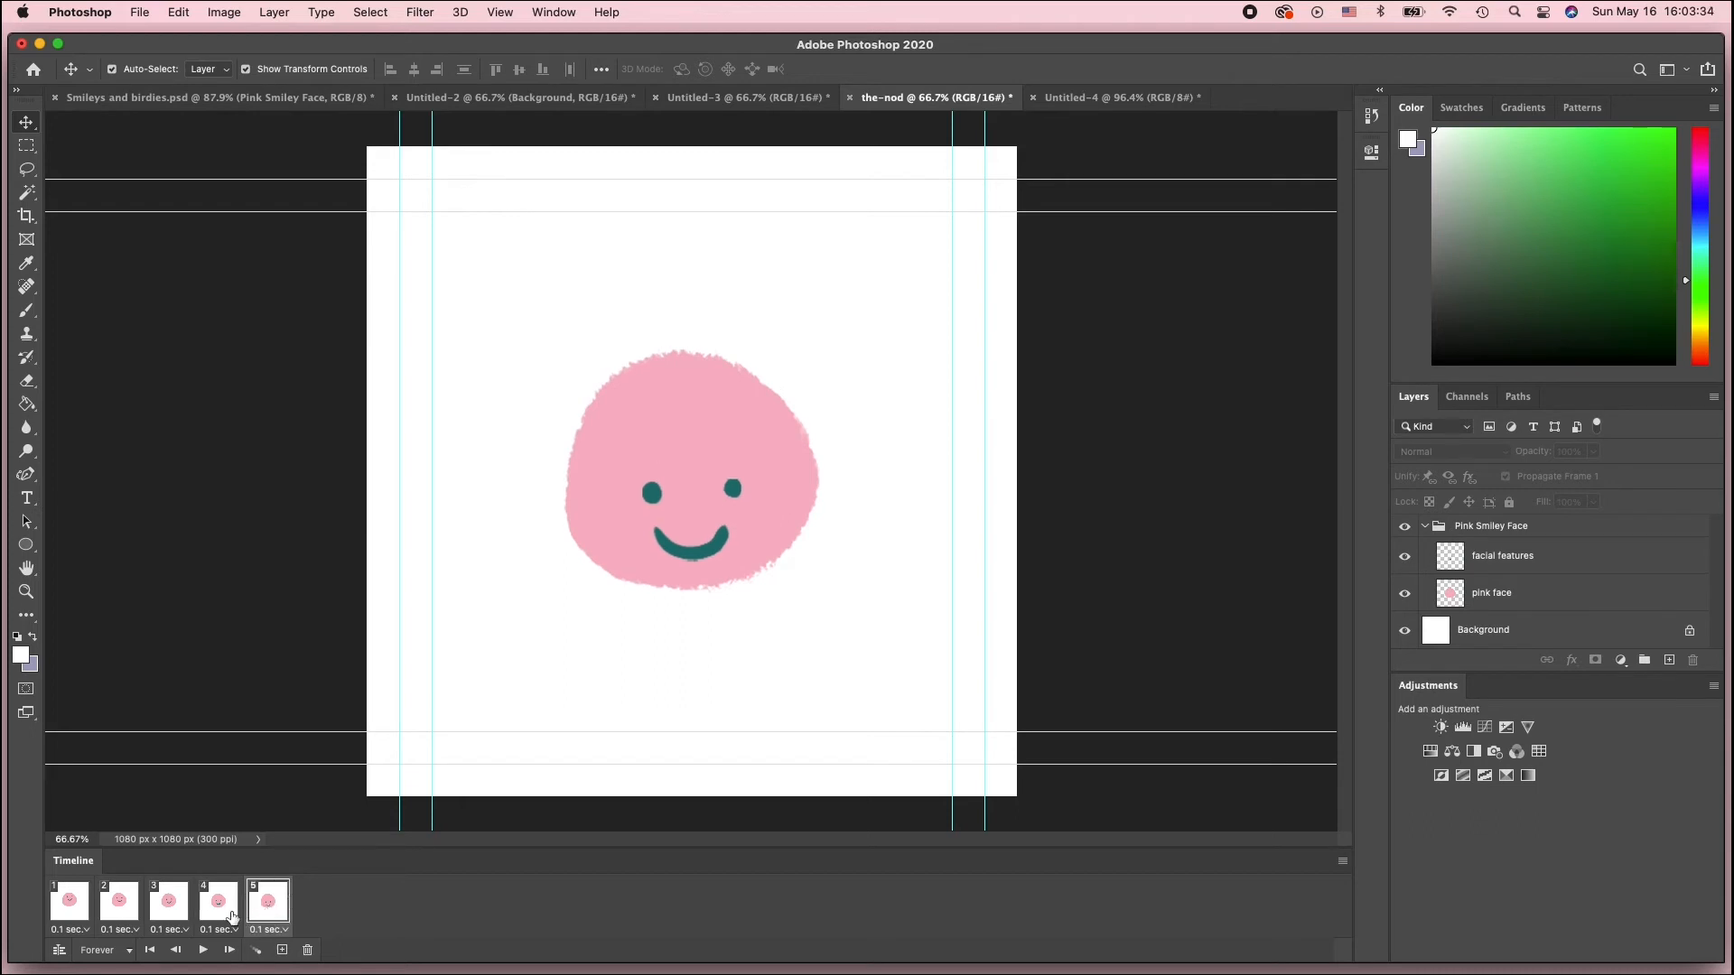
pyautogui.click(218, 914)
pyautogui.click(169, 913)
pyautogui.click(104, 910)
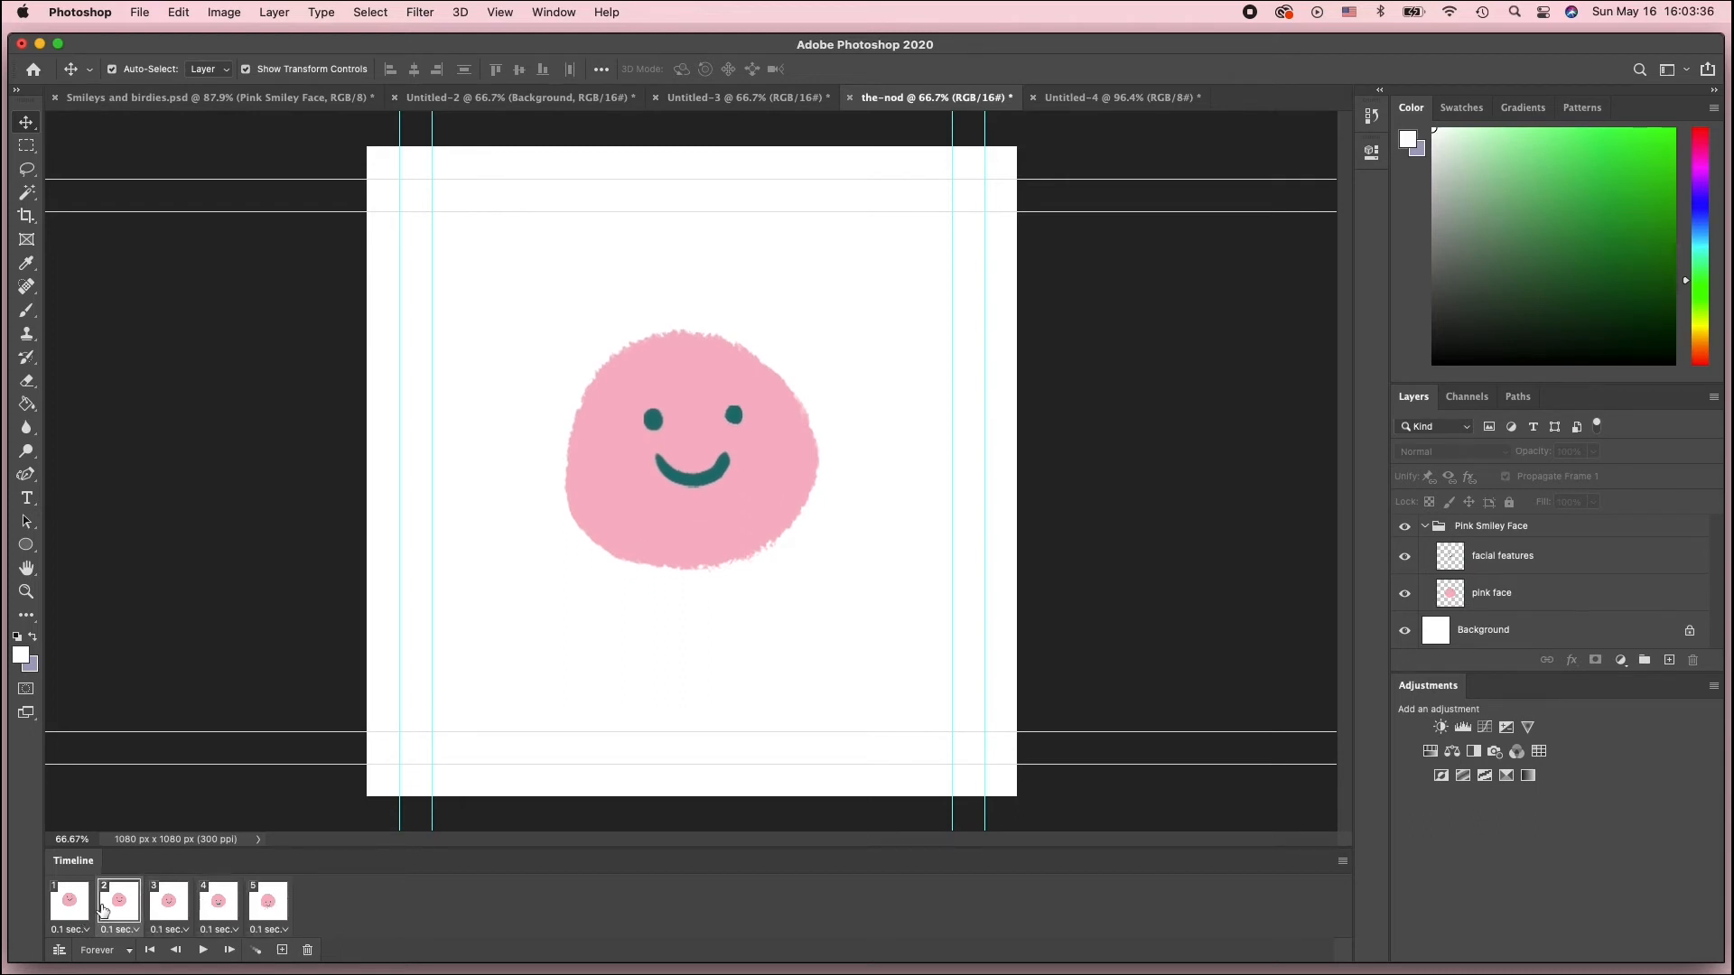
pyautogui.click(273, 903)
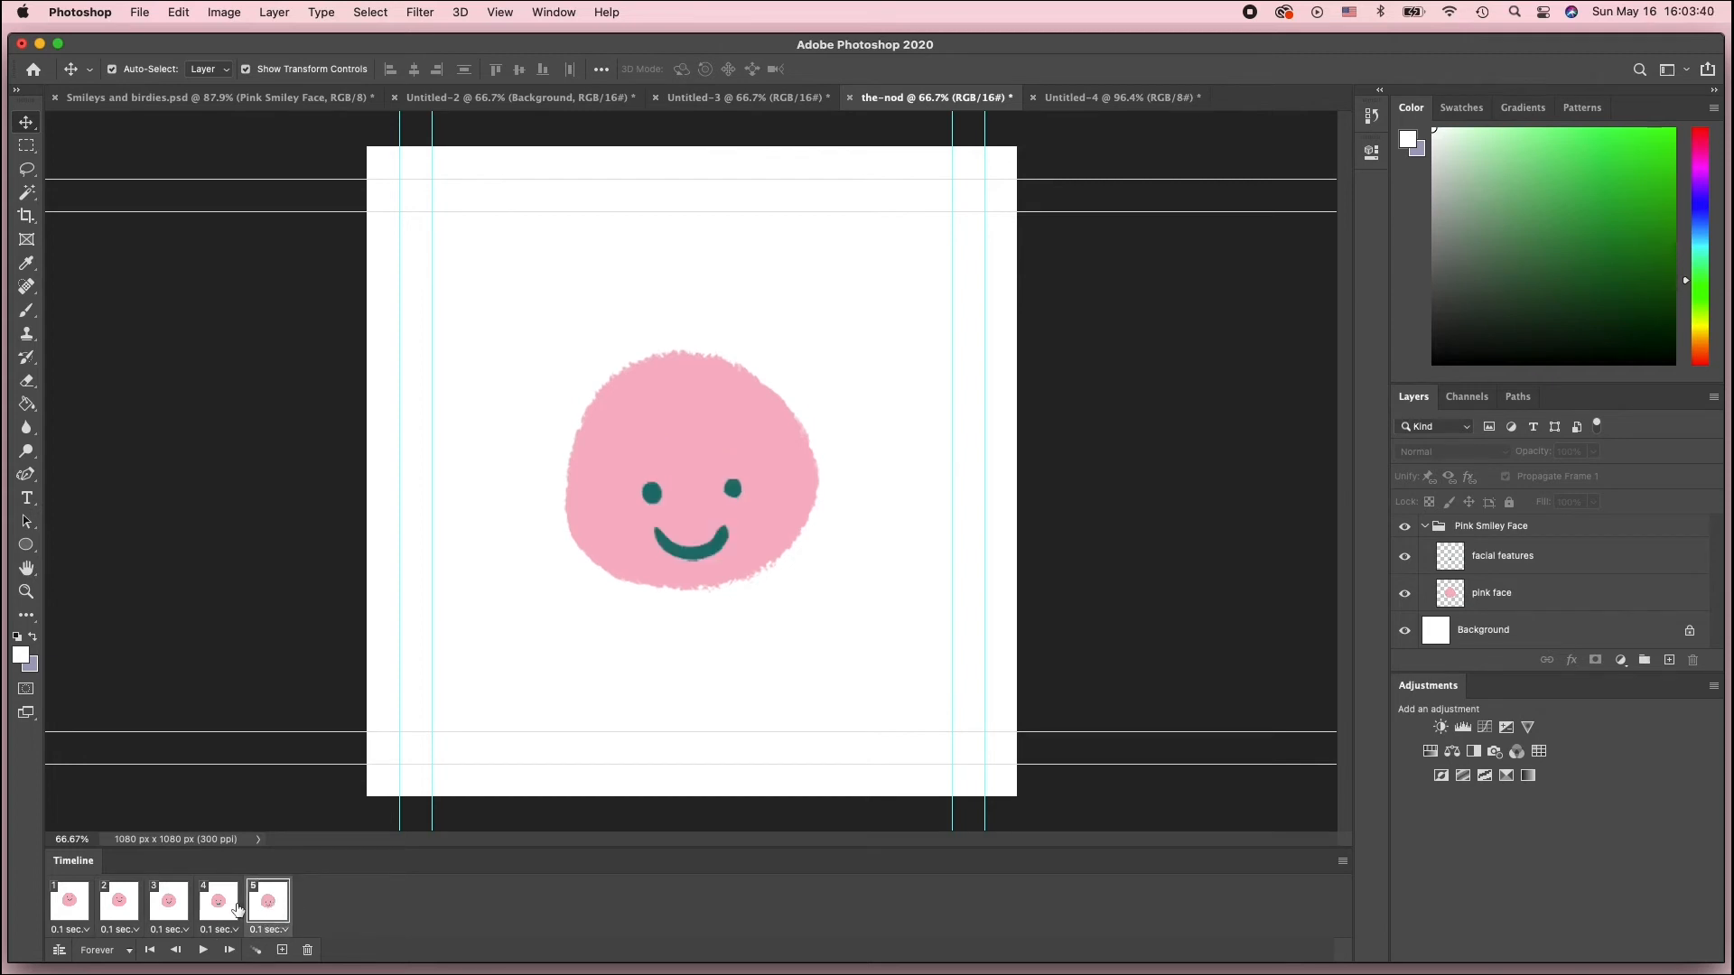
# Select frames 2 to 4 and copy them to the end of the timeline after frame 5
pyautogui.click(121, 915)
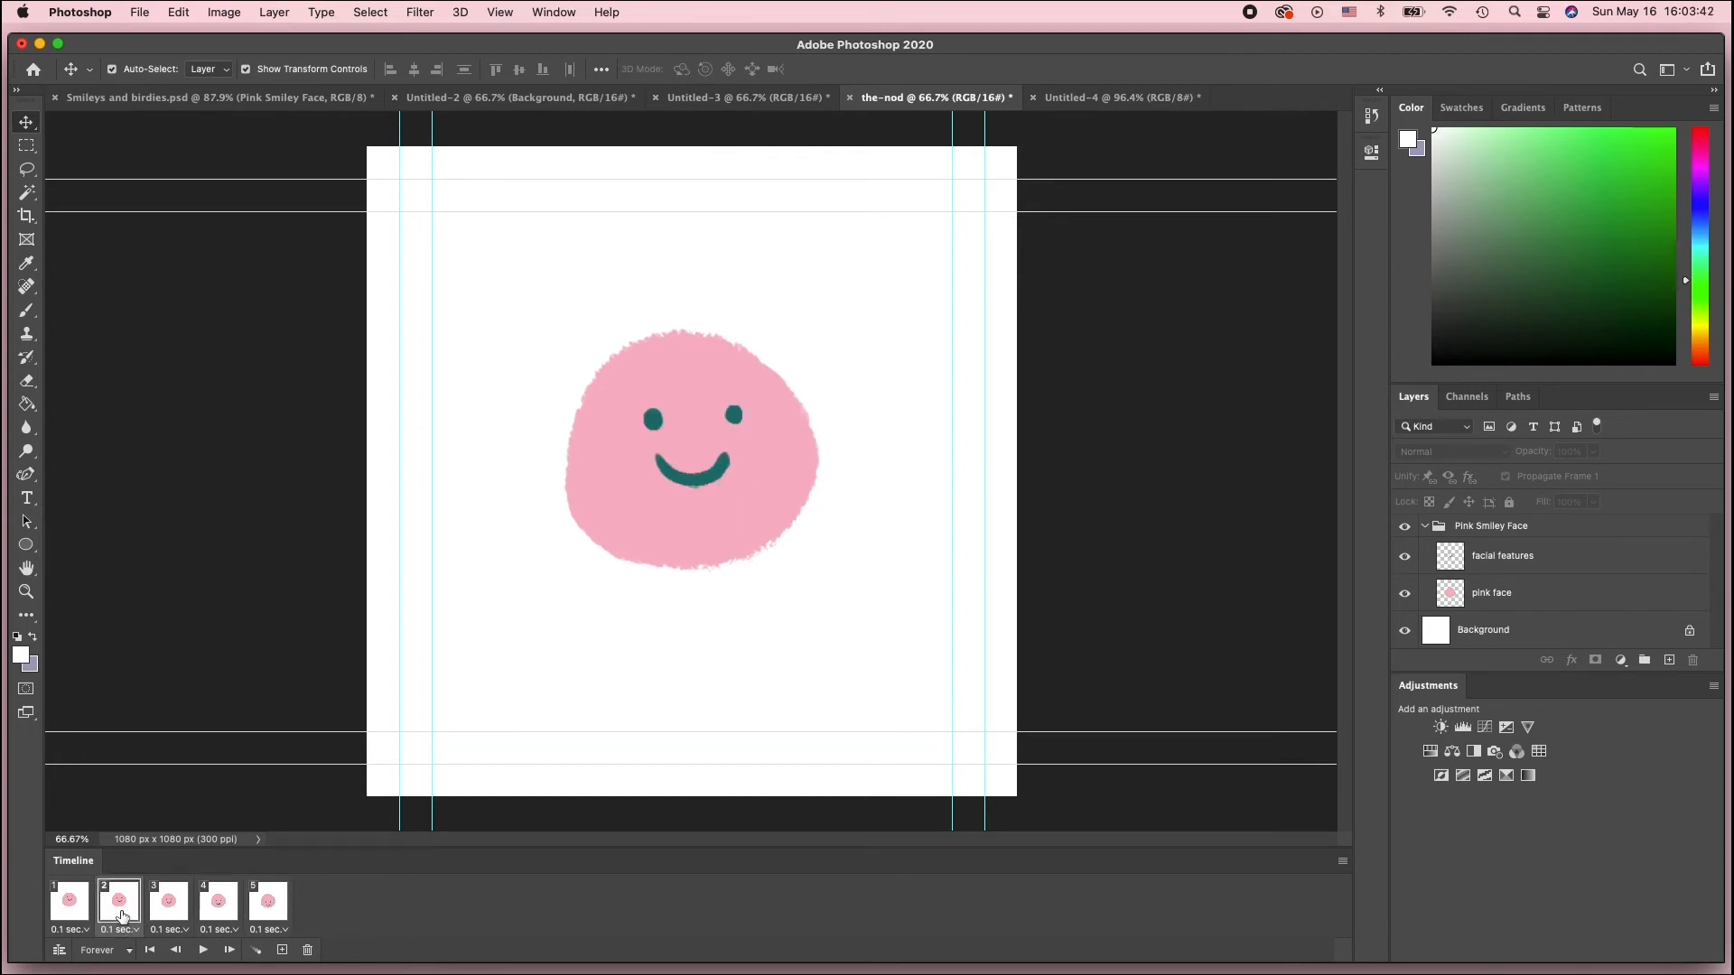
pyautogui.keyDown('shift'); pyautogui.click(228, 914); pyautogui.keyUp('shift')
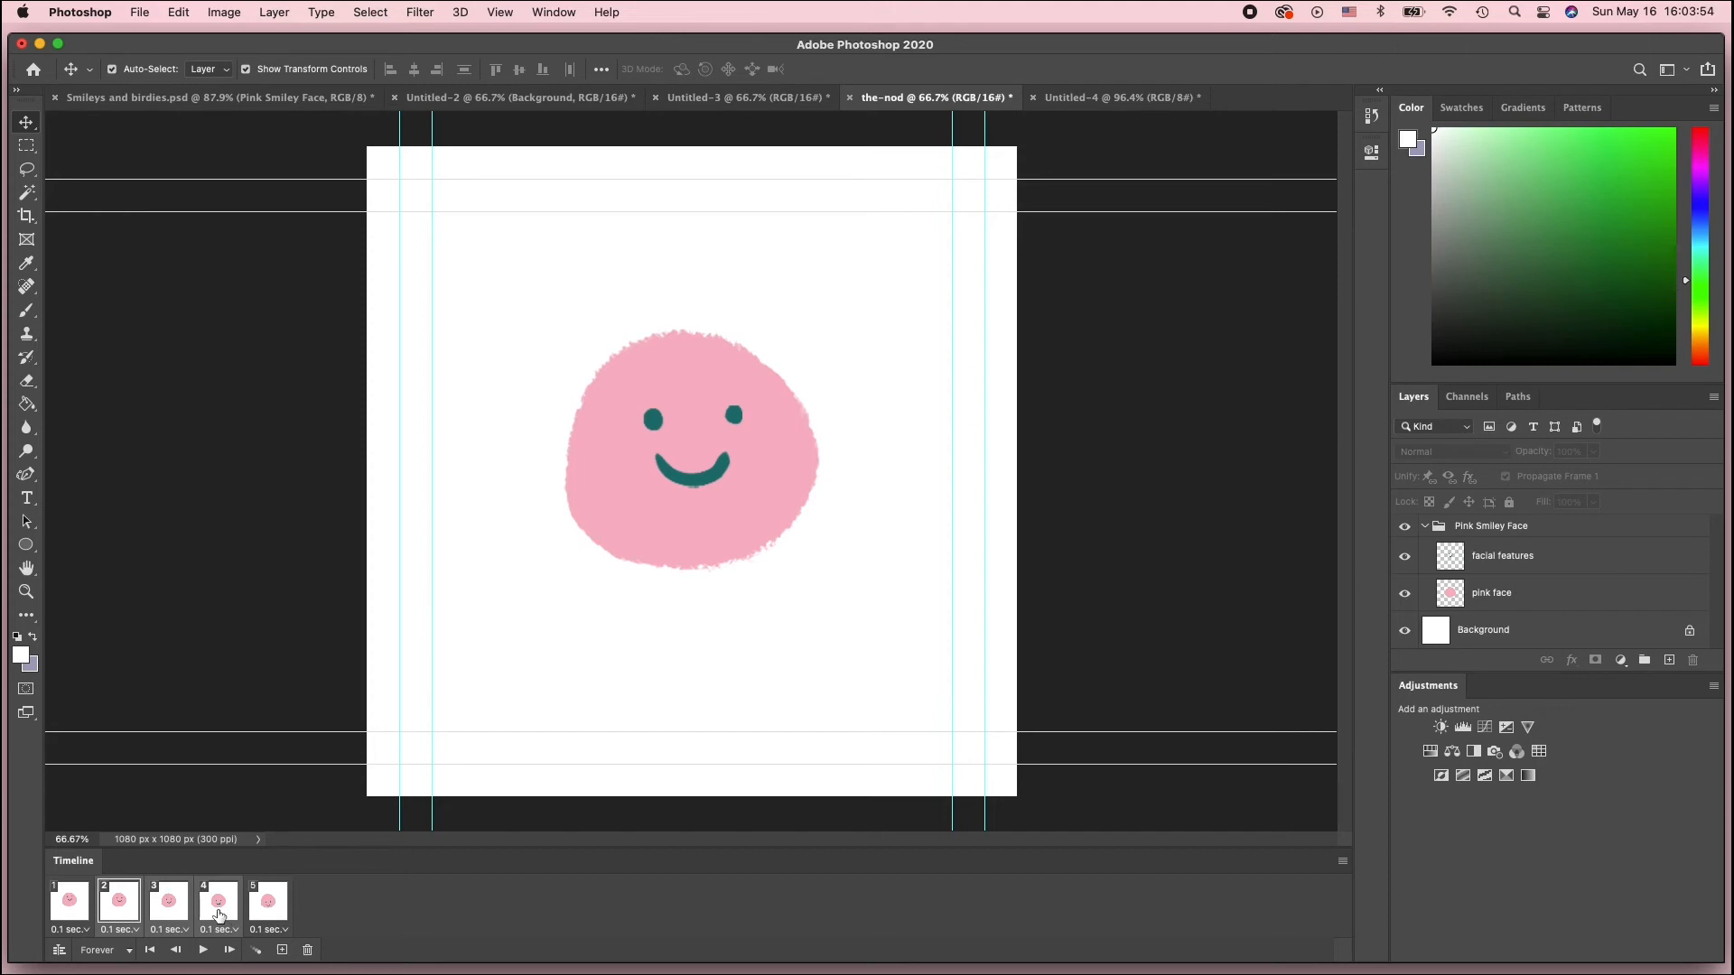
pyautogui.moveTo(219, 916); pyautogui.dragTo(295, 910)
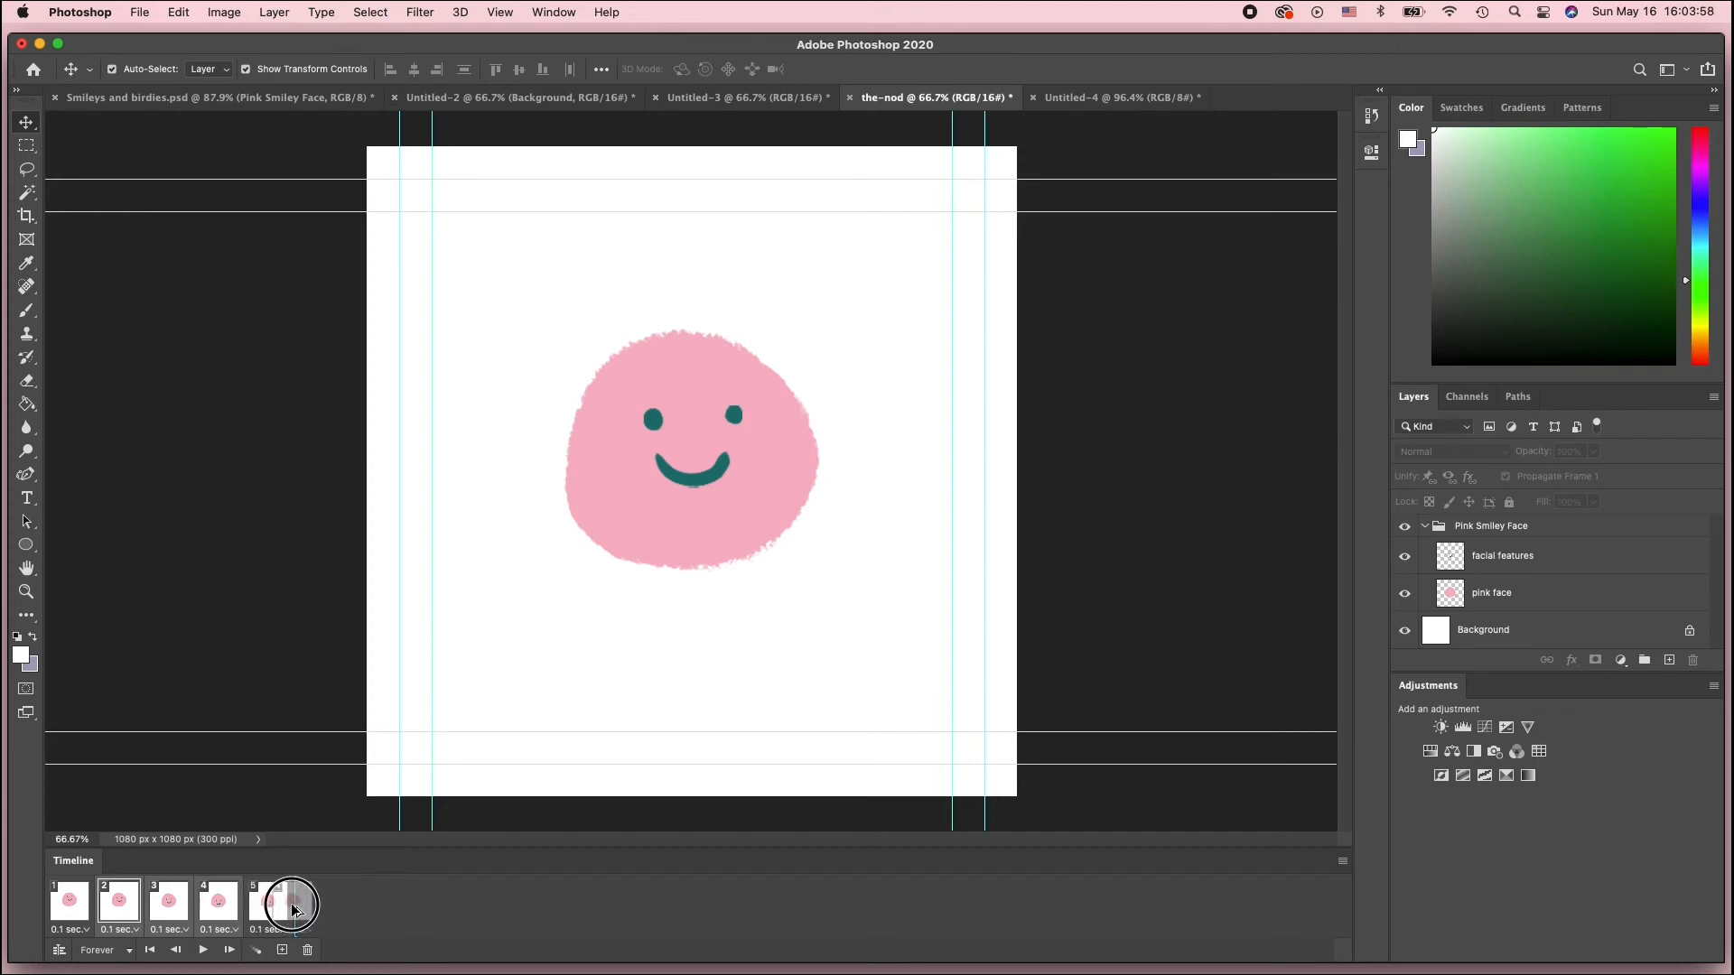
pyautogui.moveTo(295, 910); pyautogui.dragTo(296, 910)
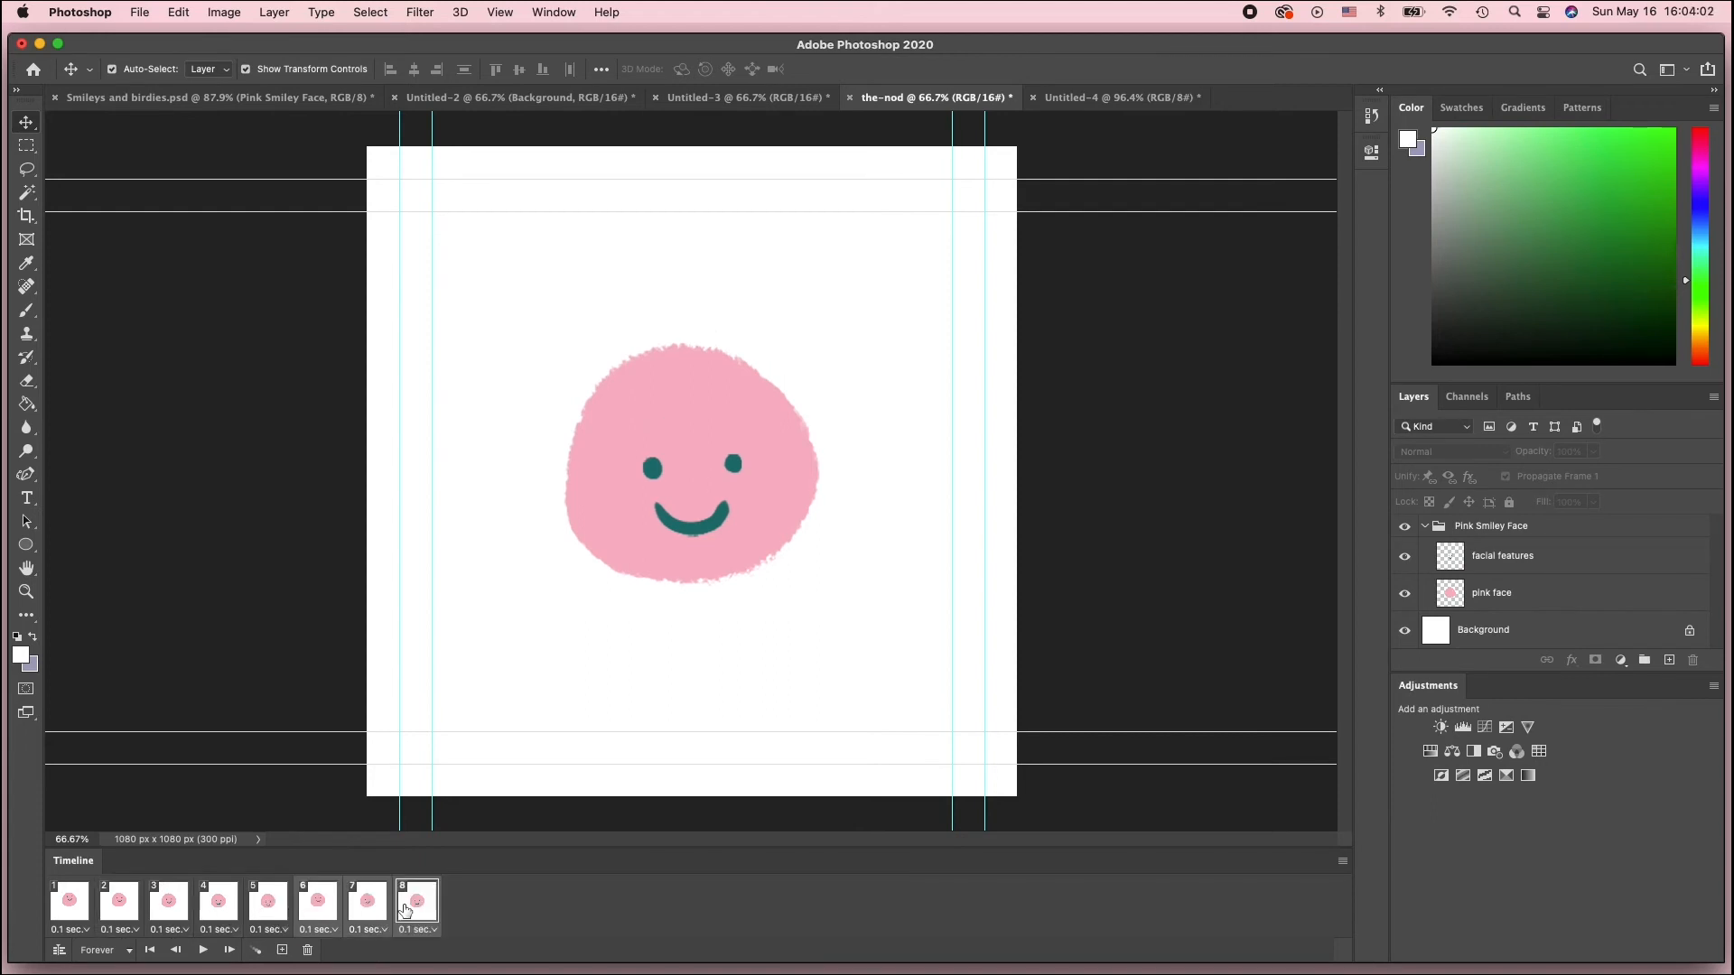
# Click through the eight frames to compare the head positions
pyautogui.click(285, 912)
pyautogui.click(321, 913)
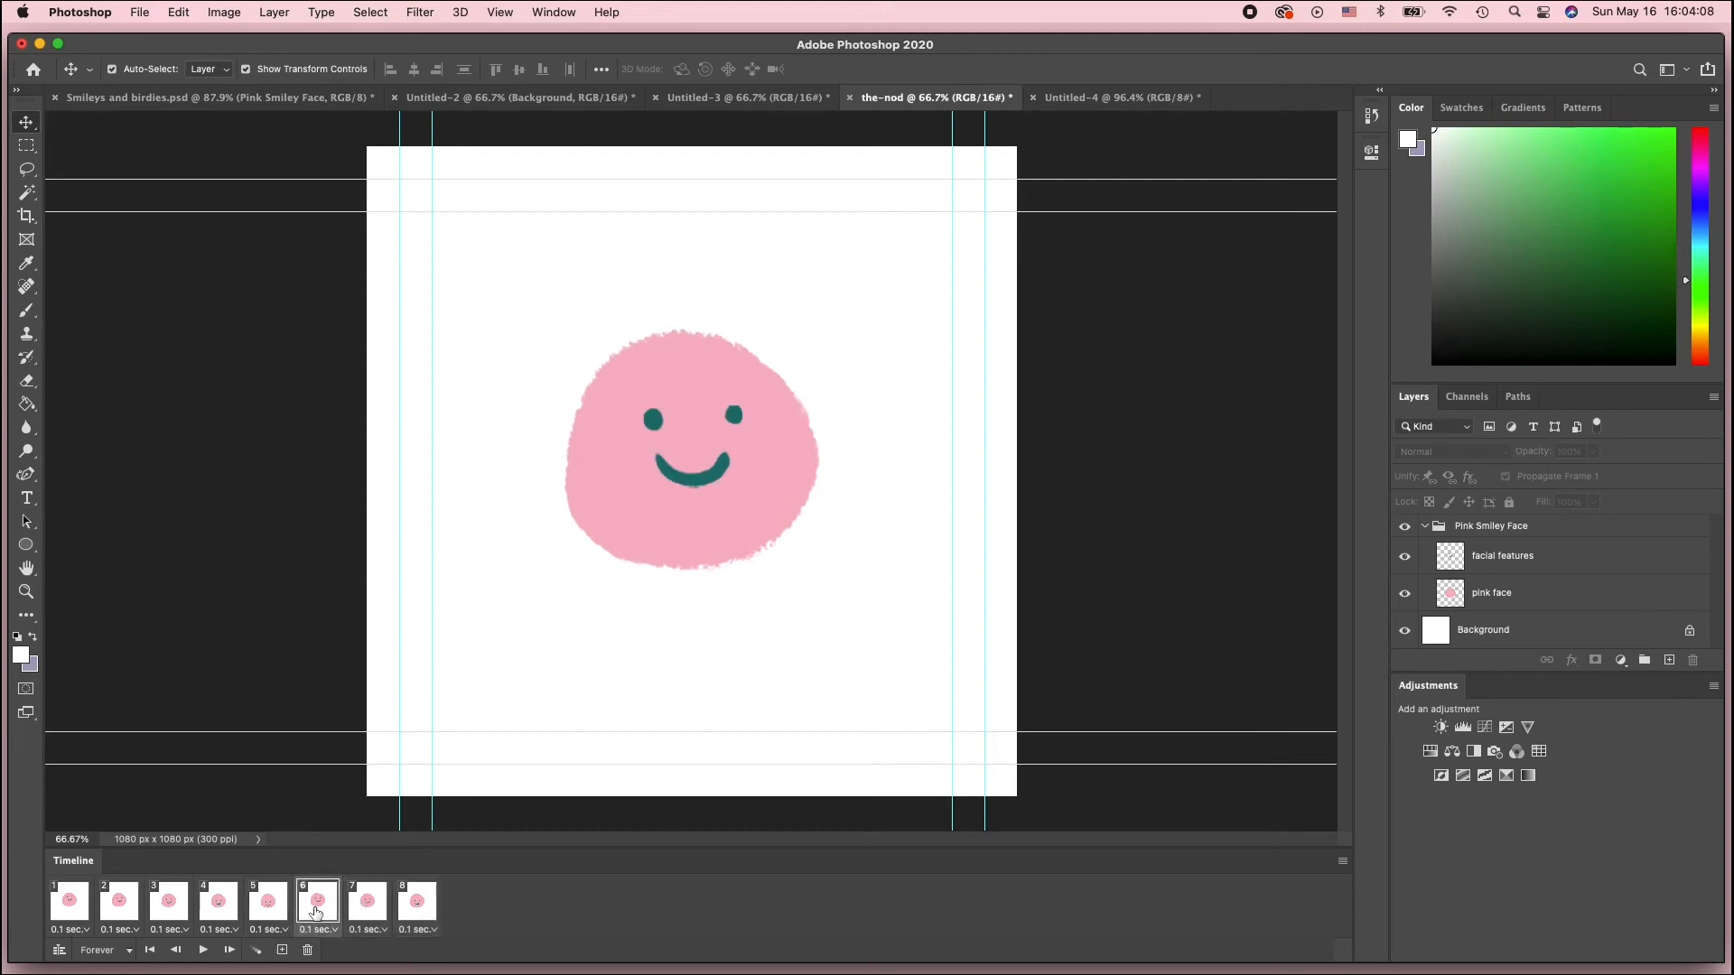
pyautogui.click(128, 910)
pyautogui.click(350, 910)
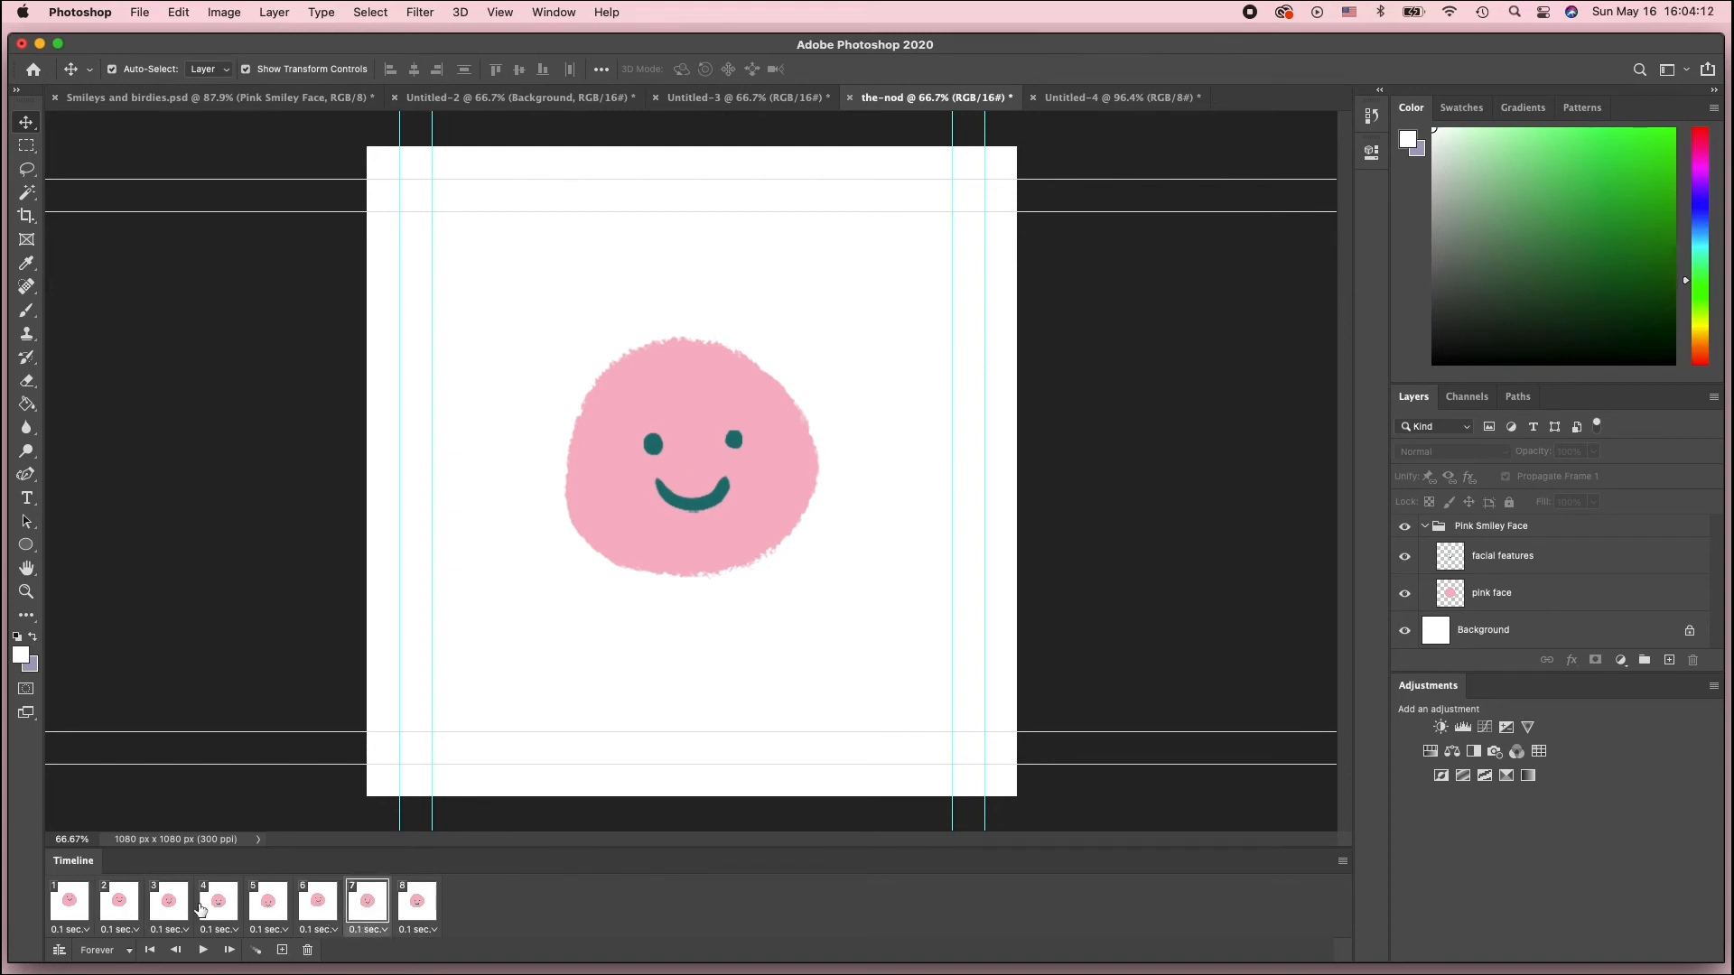
pyautogui.click(162, 900)
pyautogui.click(420, 909)
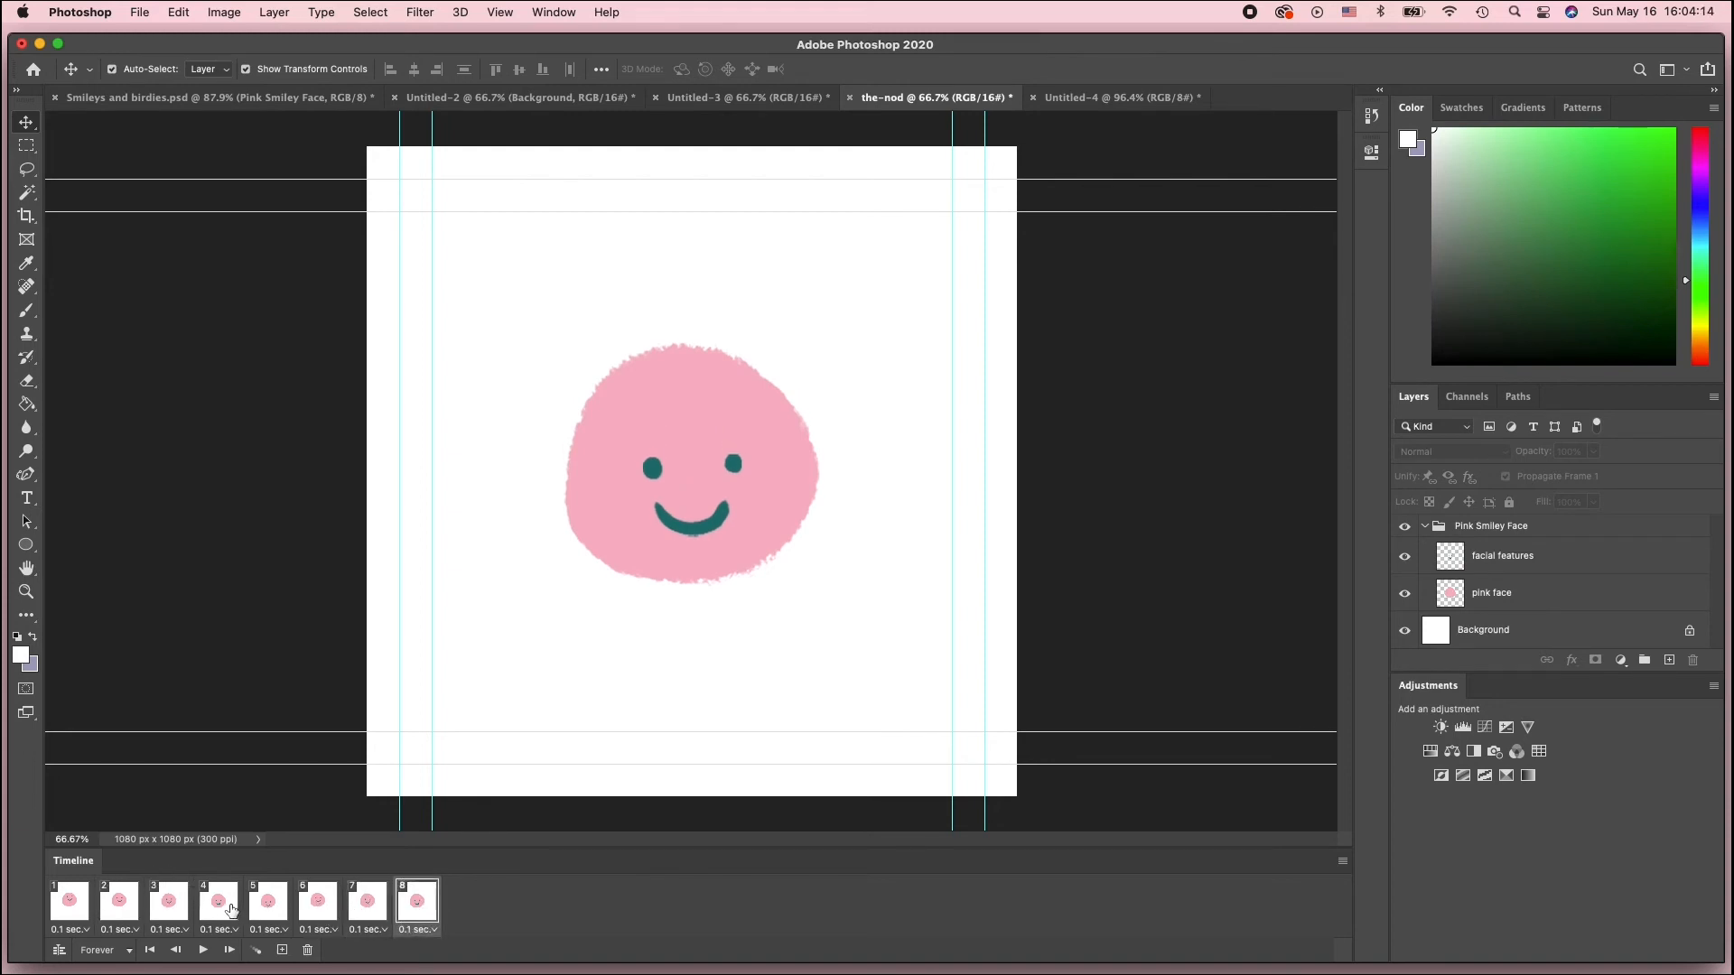
pyautogui.click(230, 910)
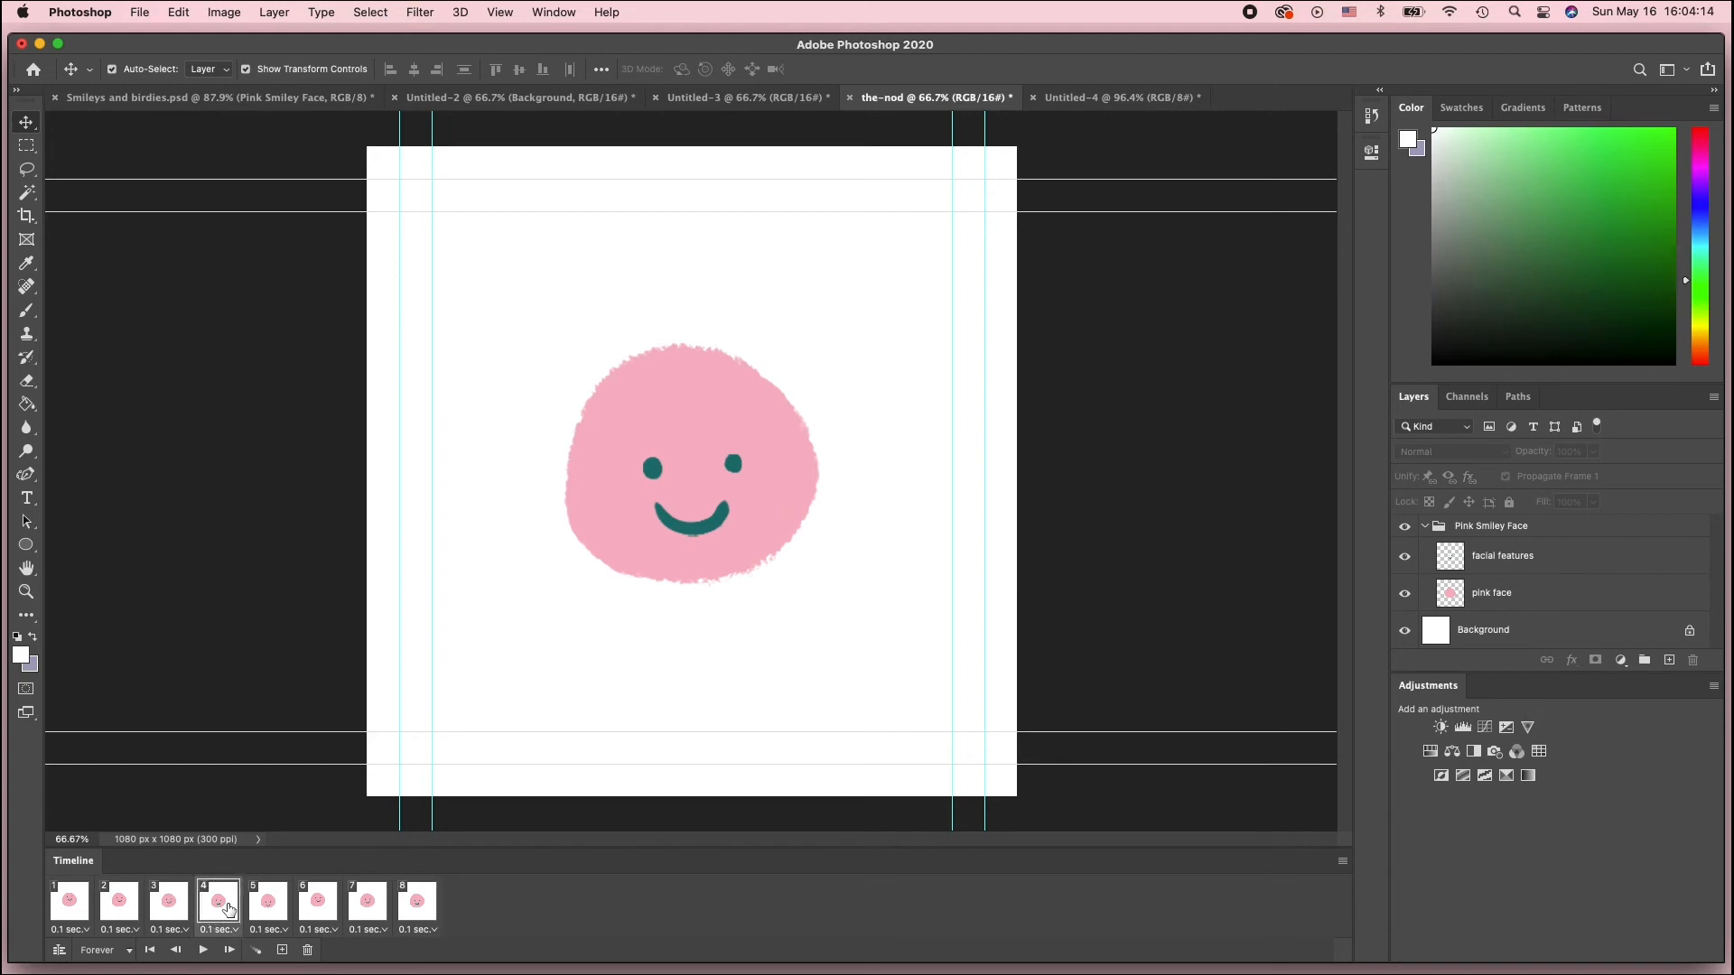
# Select frames 6 to 8 and reverse their order
pyautogui.click(319, 901)
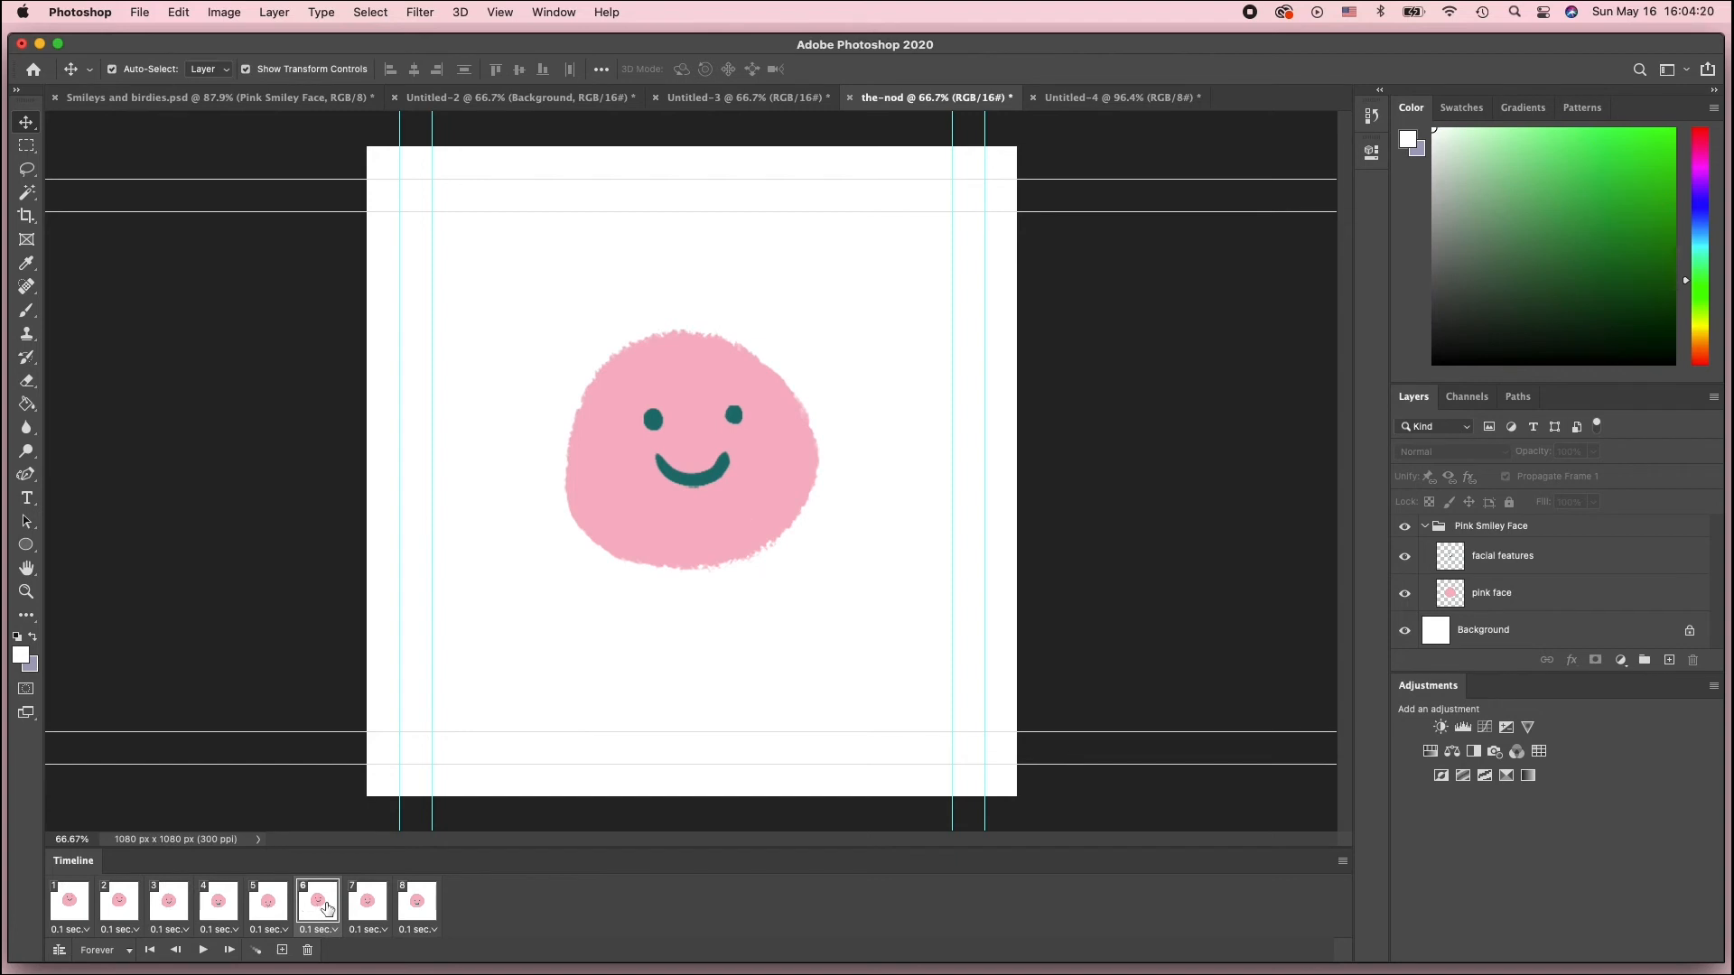
pyautogui.keyDown('shift'); pyautogui.click(427, 906); pyautogui.keyUp('shift')
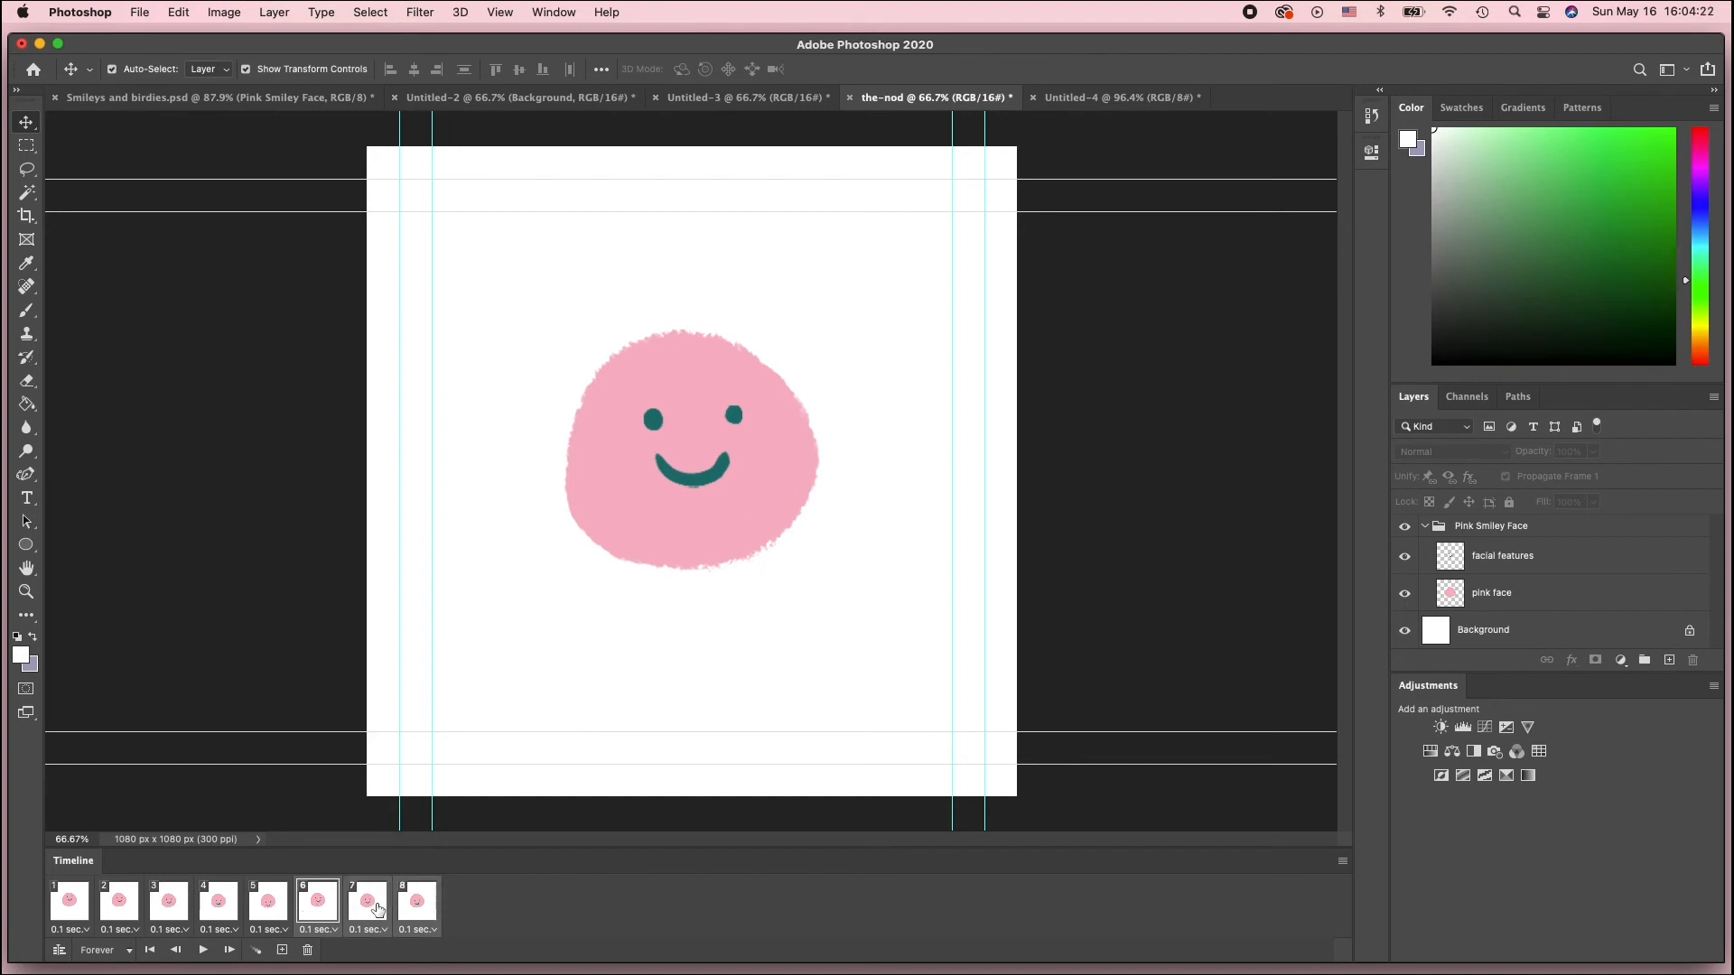
pyautogui.click(1342, 865)
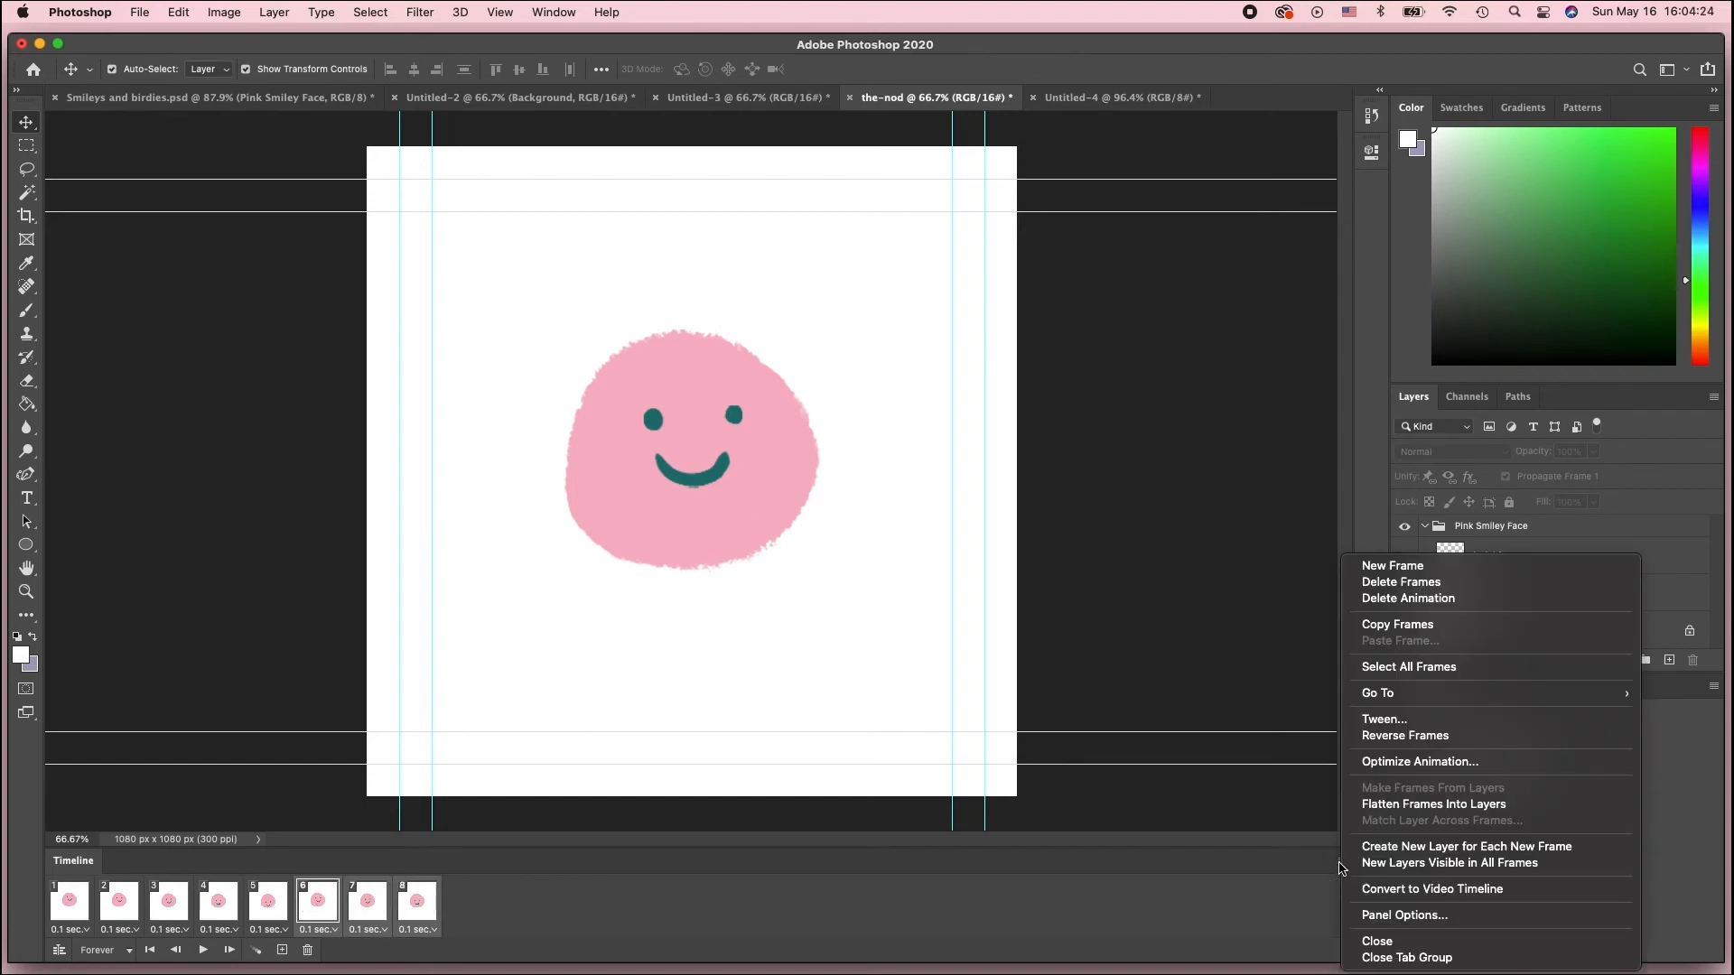
pyautogui.click(1413, 736)
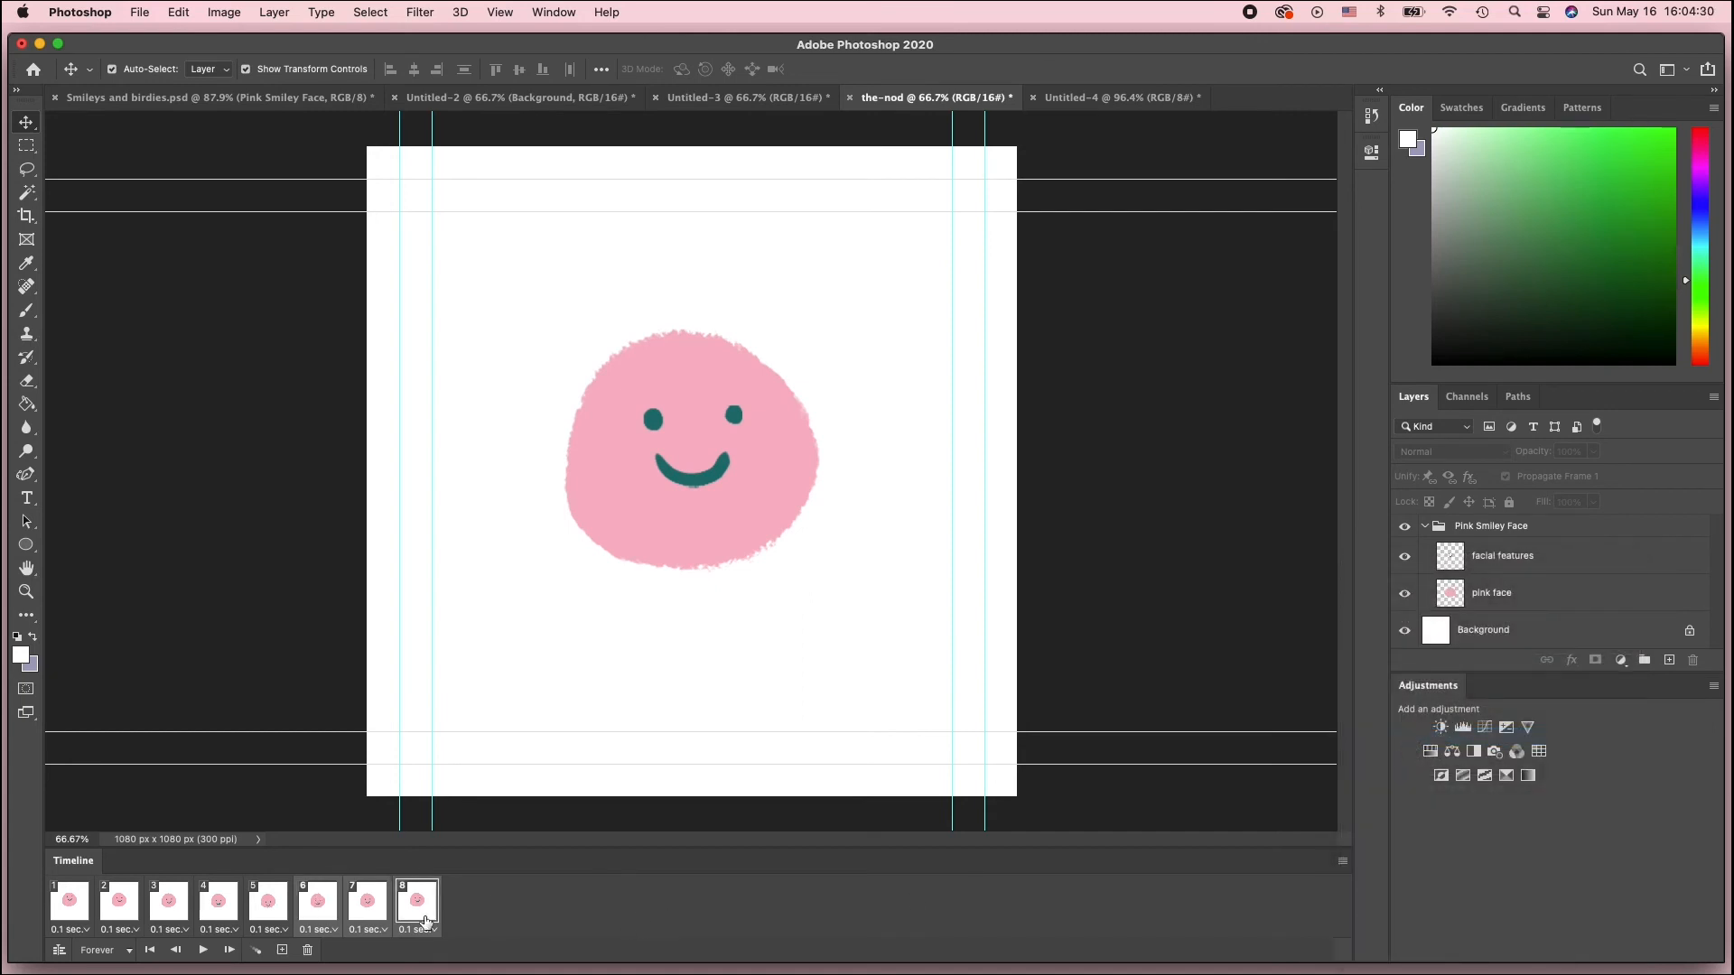
pyautogui.click(271, 917)
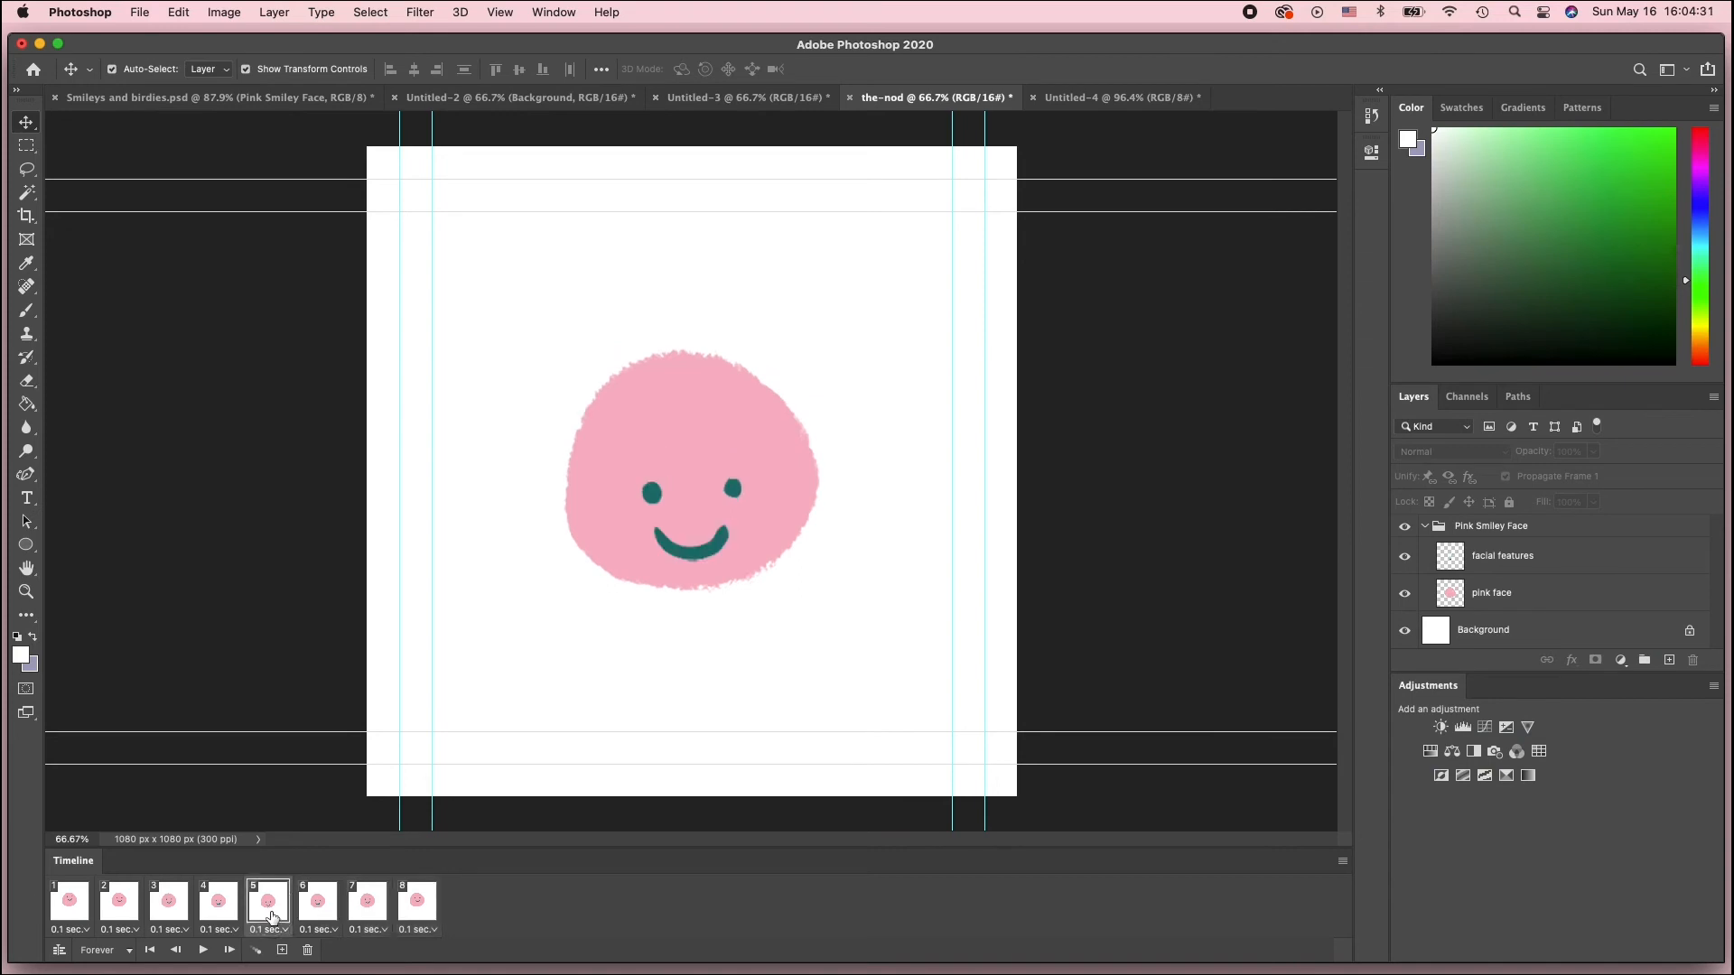
pyautogui.click(329, 916)
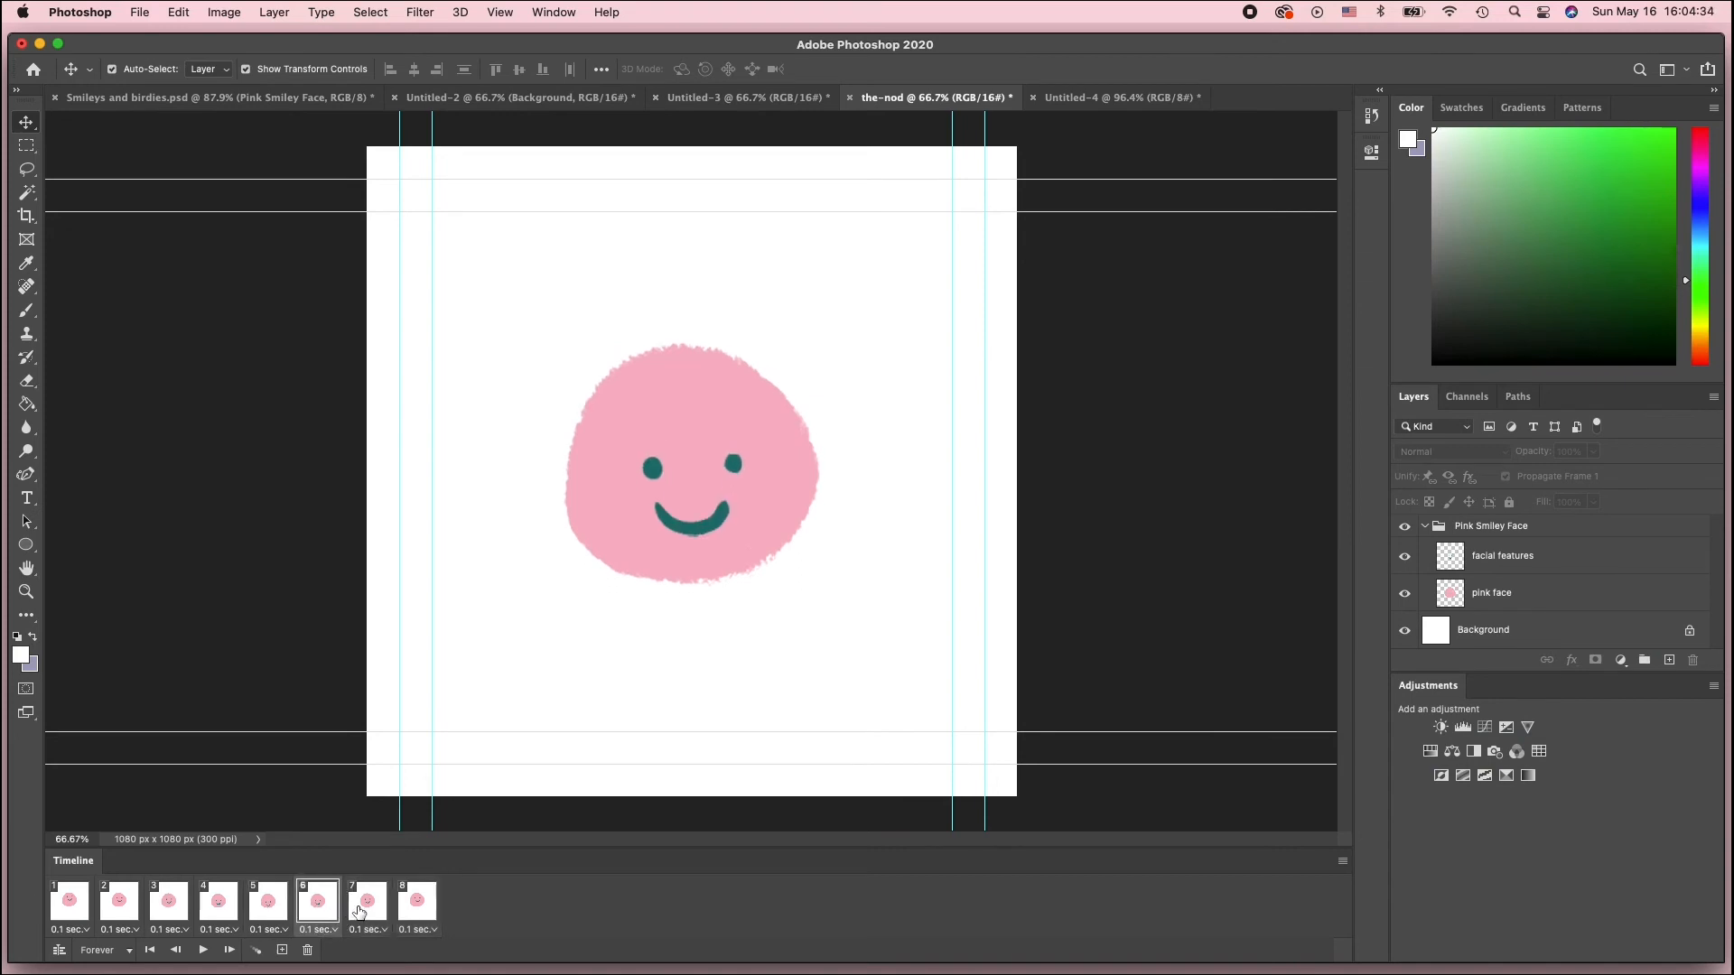
# Preview the eight-frame nod by selecting frames and playing and stopping the animation
pyautogui.click(358, 912)
pyautogui.click(412, 905)
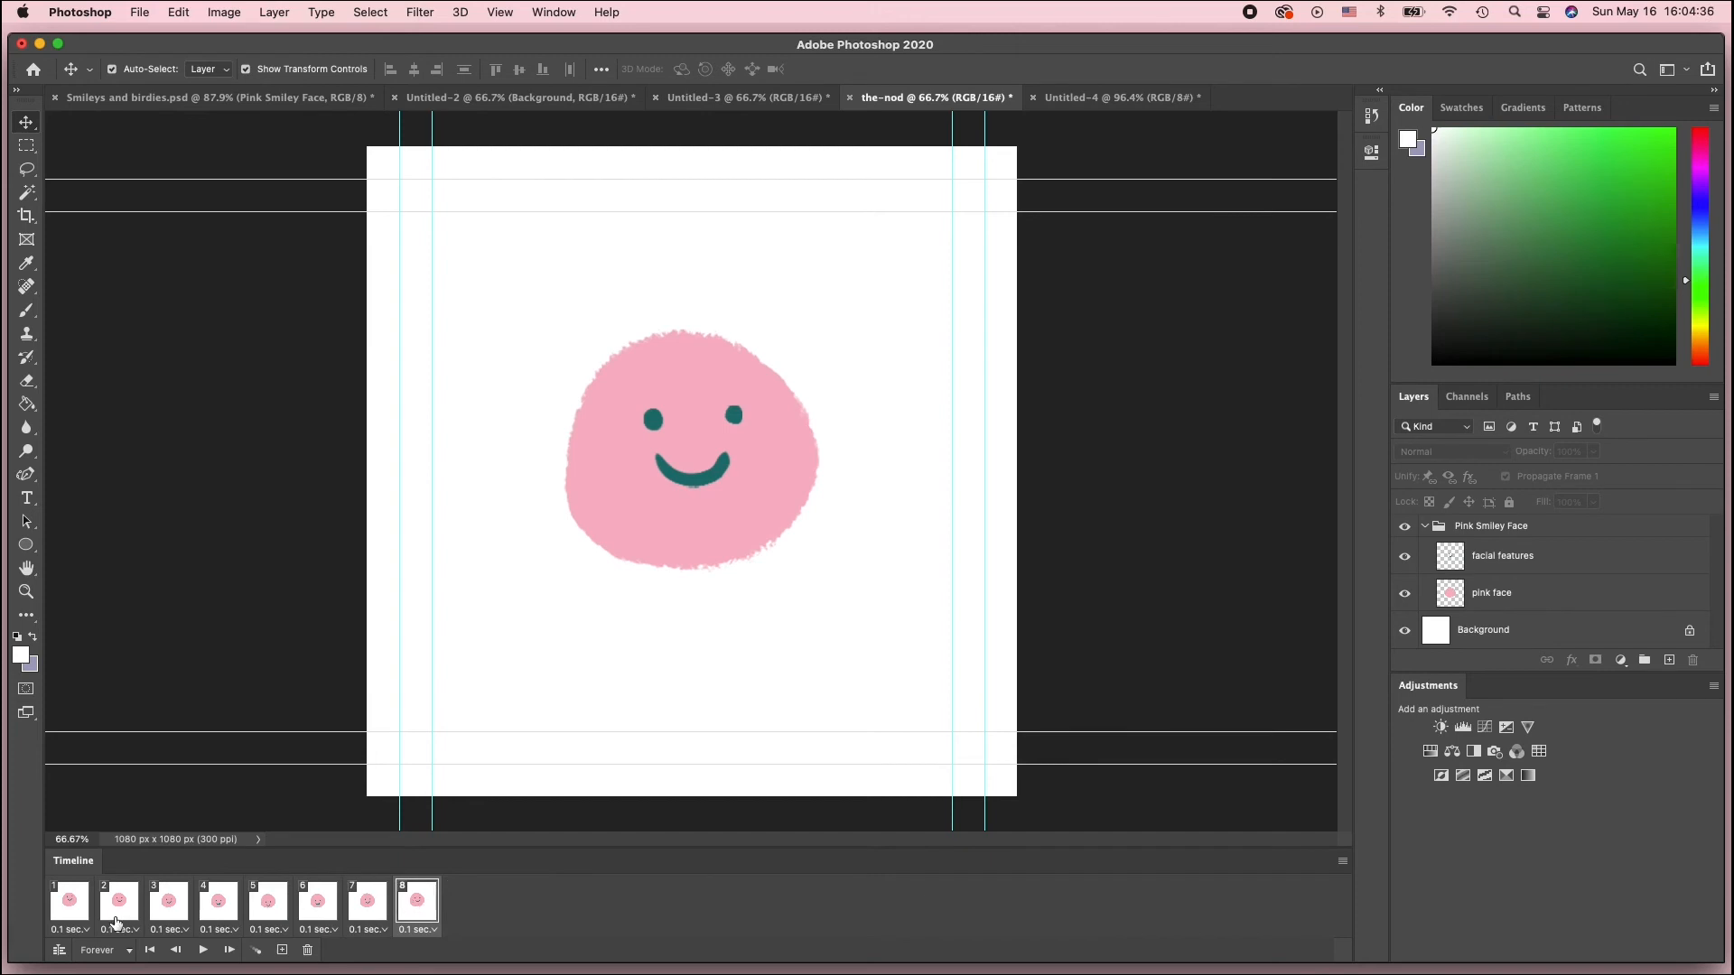
pyautogui.click(70, 921)
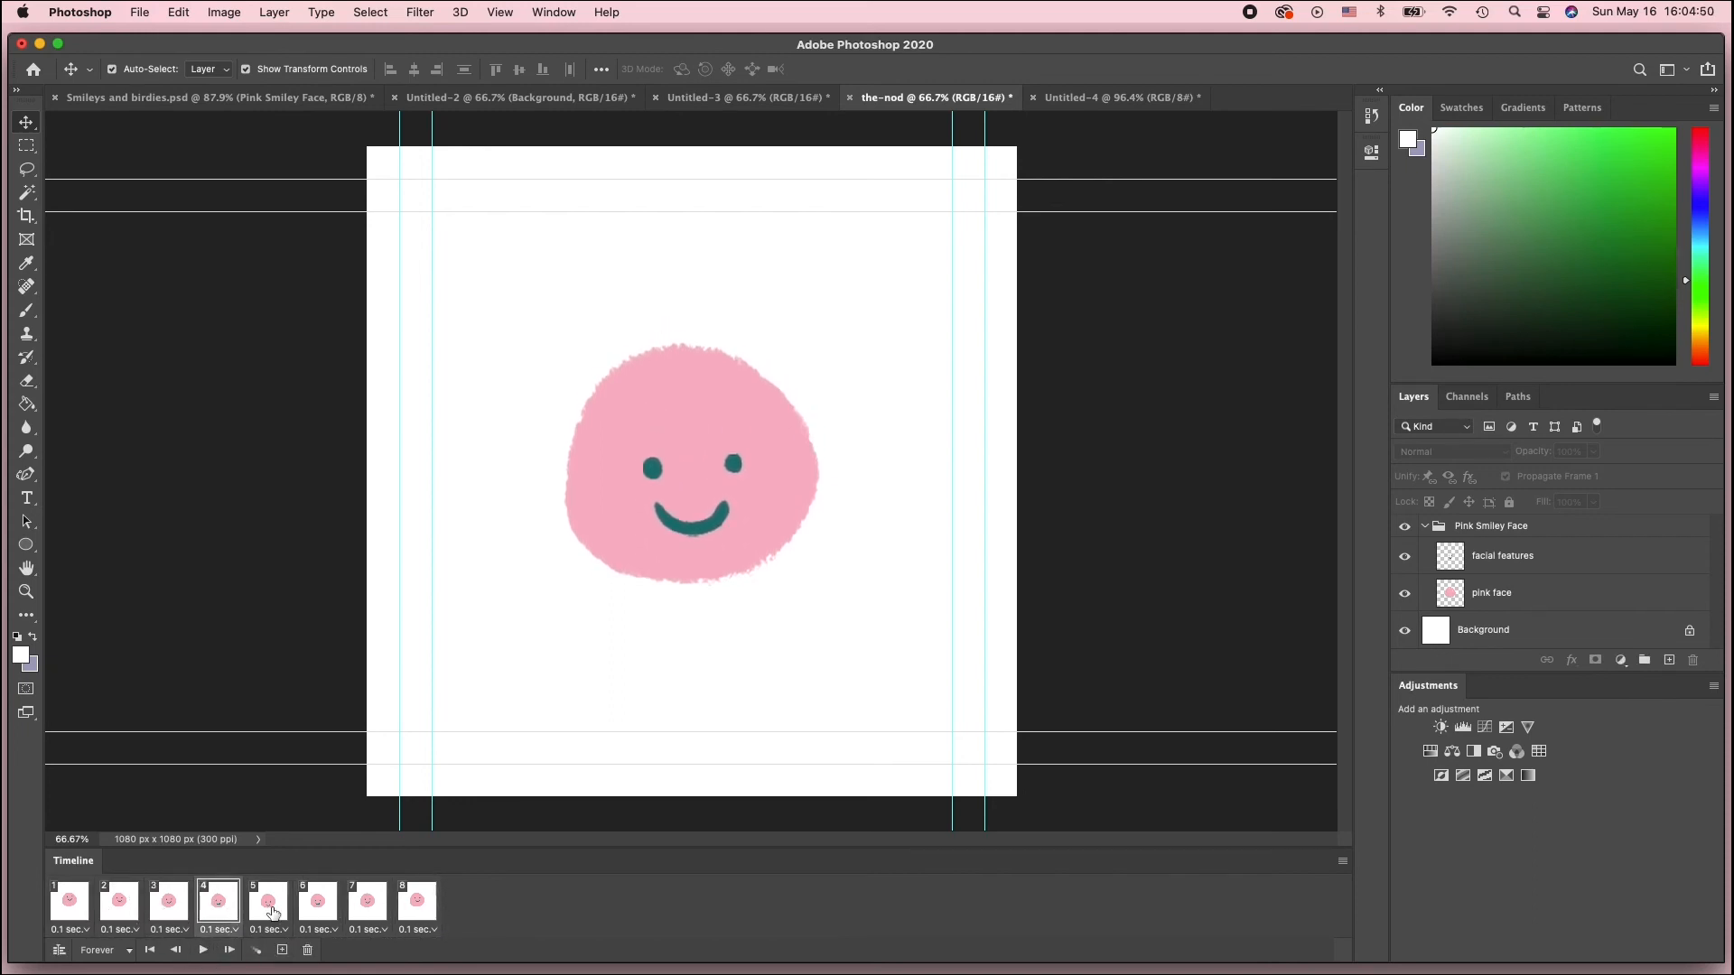
pyautogui.click(209, 951)
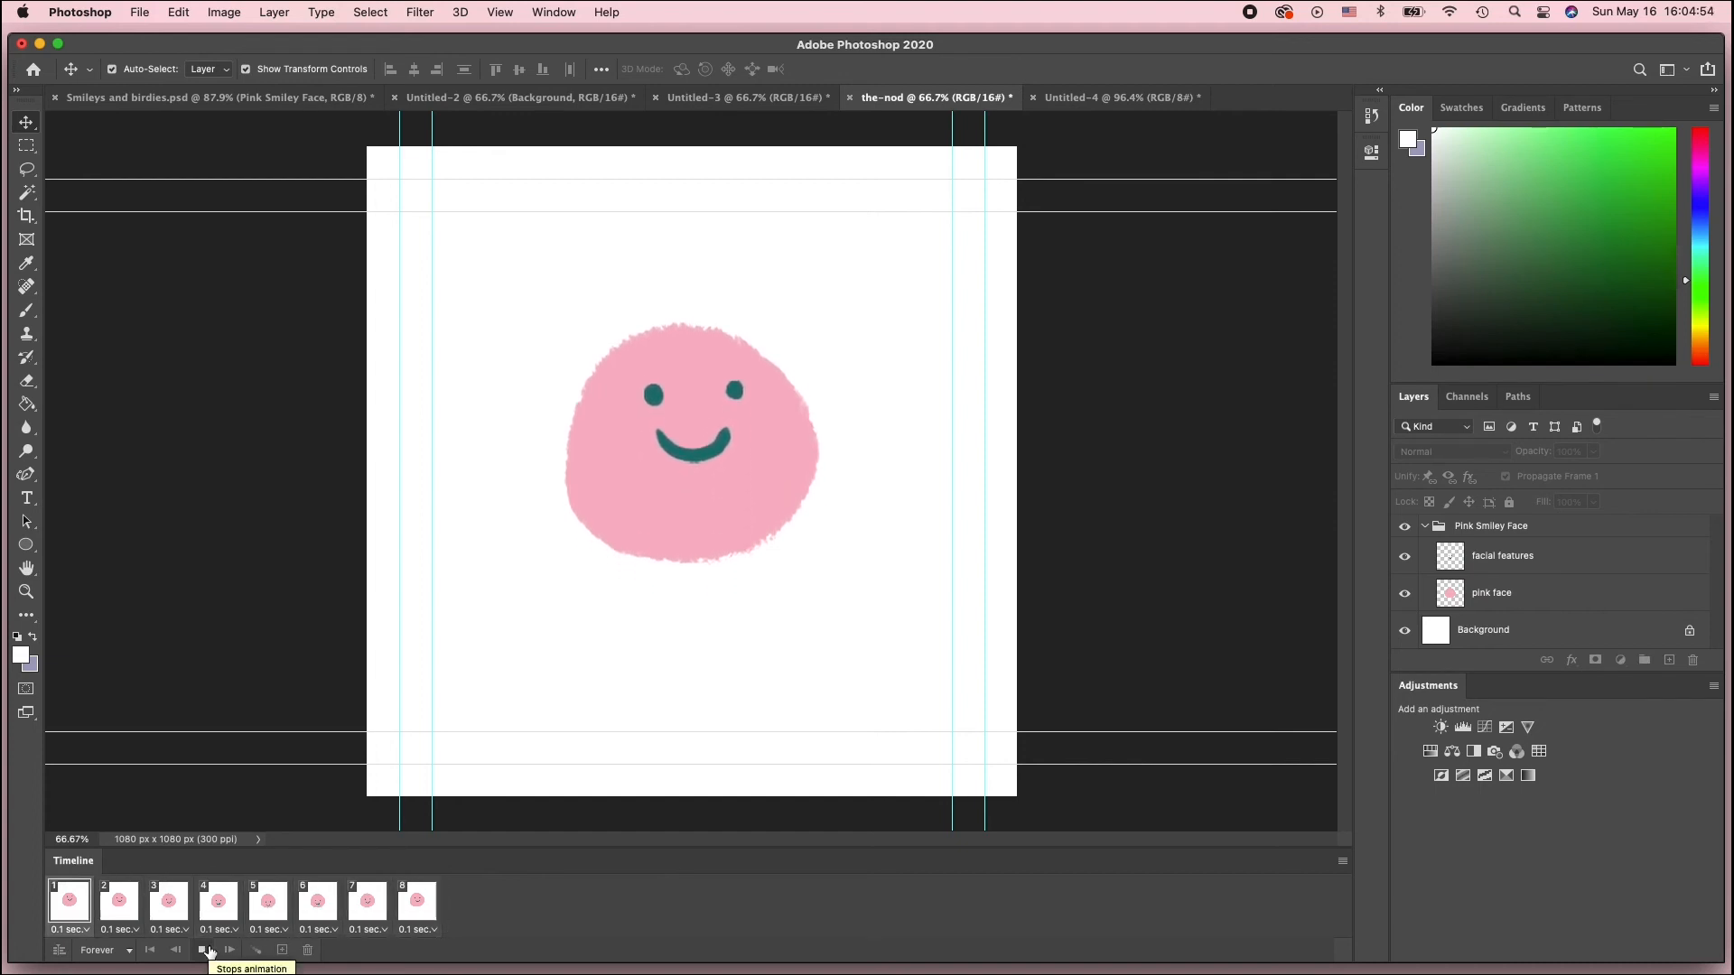
pyautogui.click(204, 950)
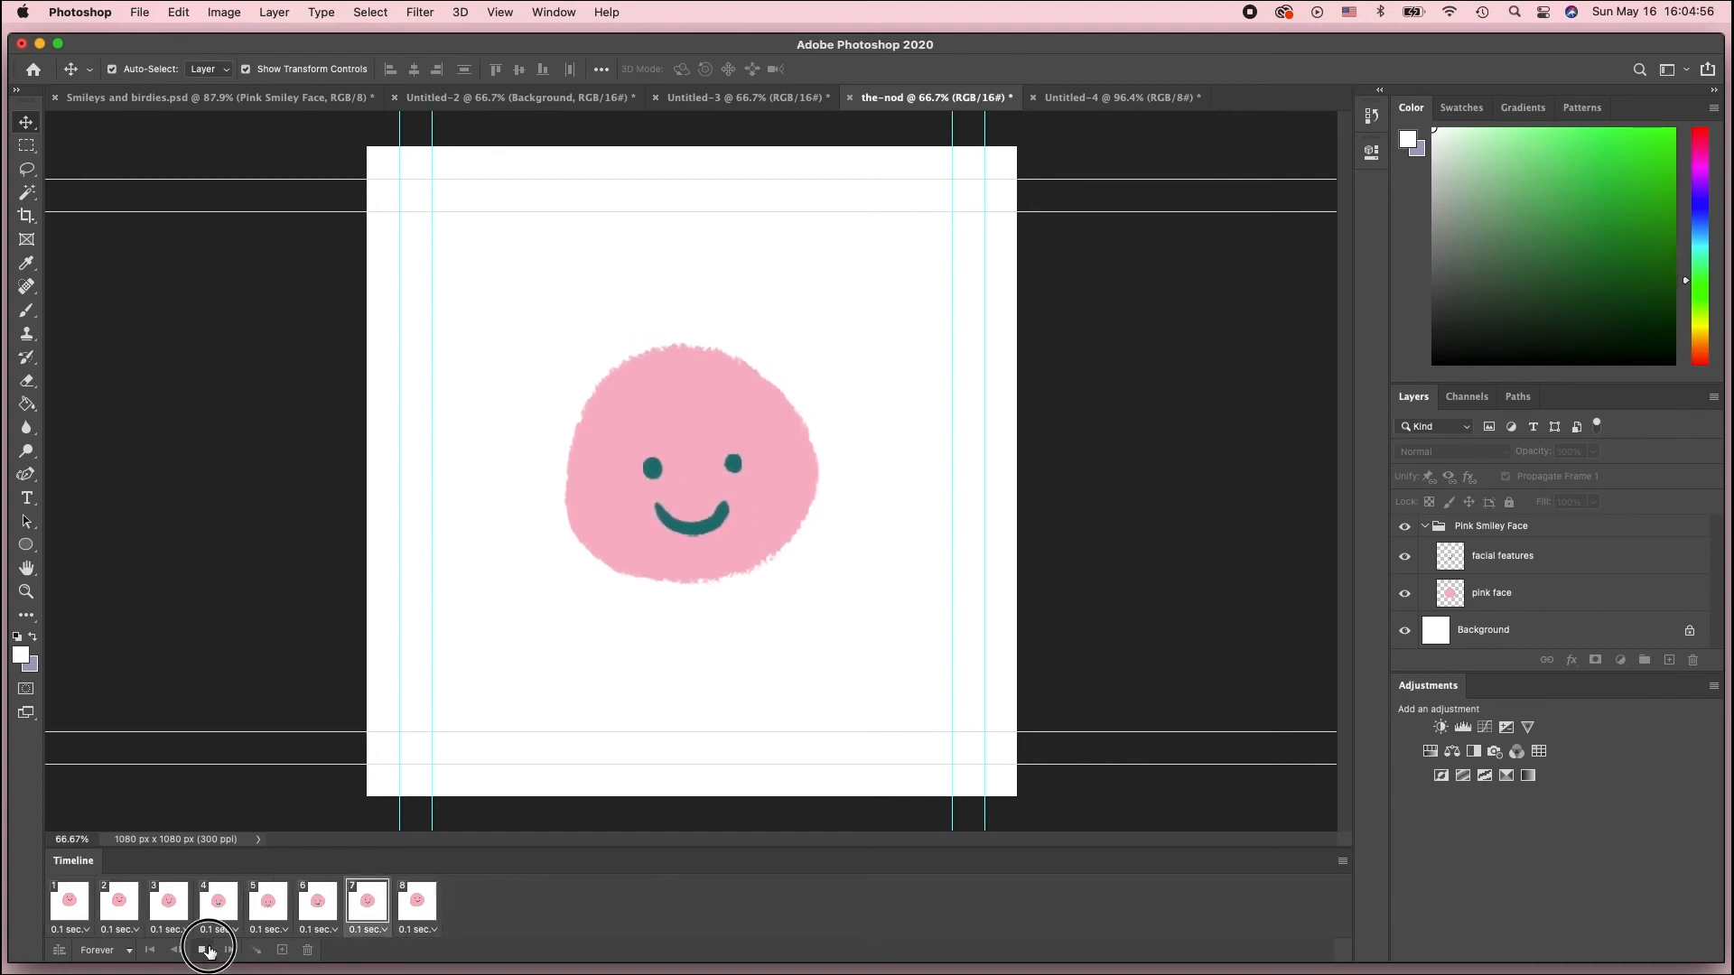
# Play the Untitled-3 animation and the-nod animation alternately to compare the two nodding motions
pyautogui.click(732, 101)
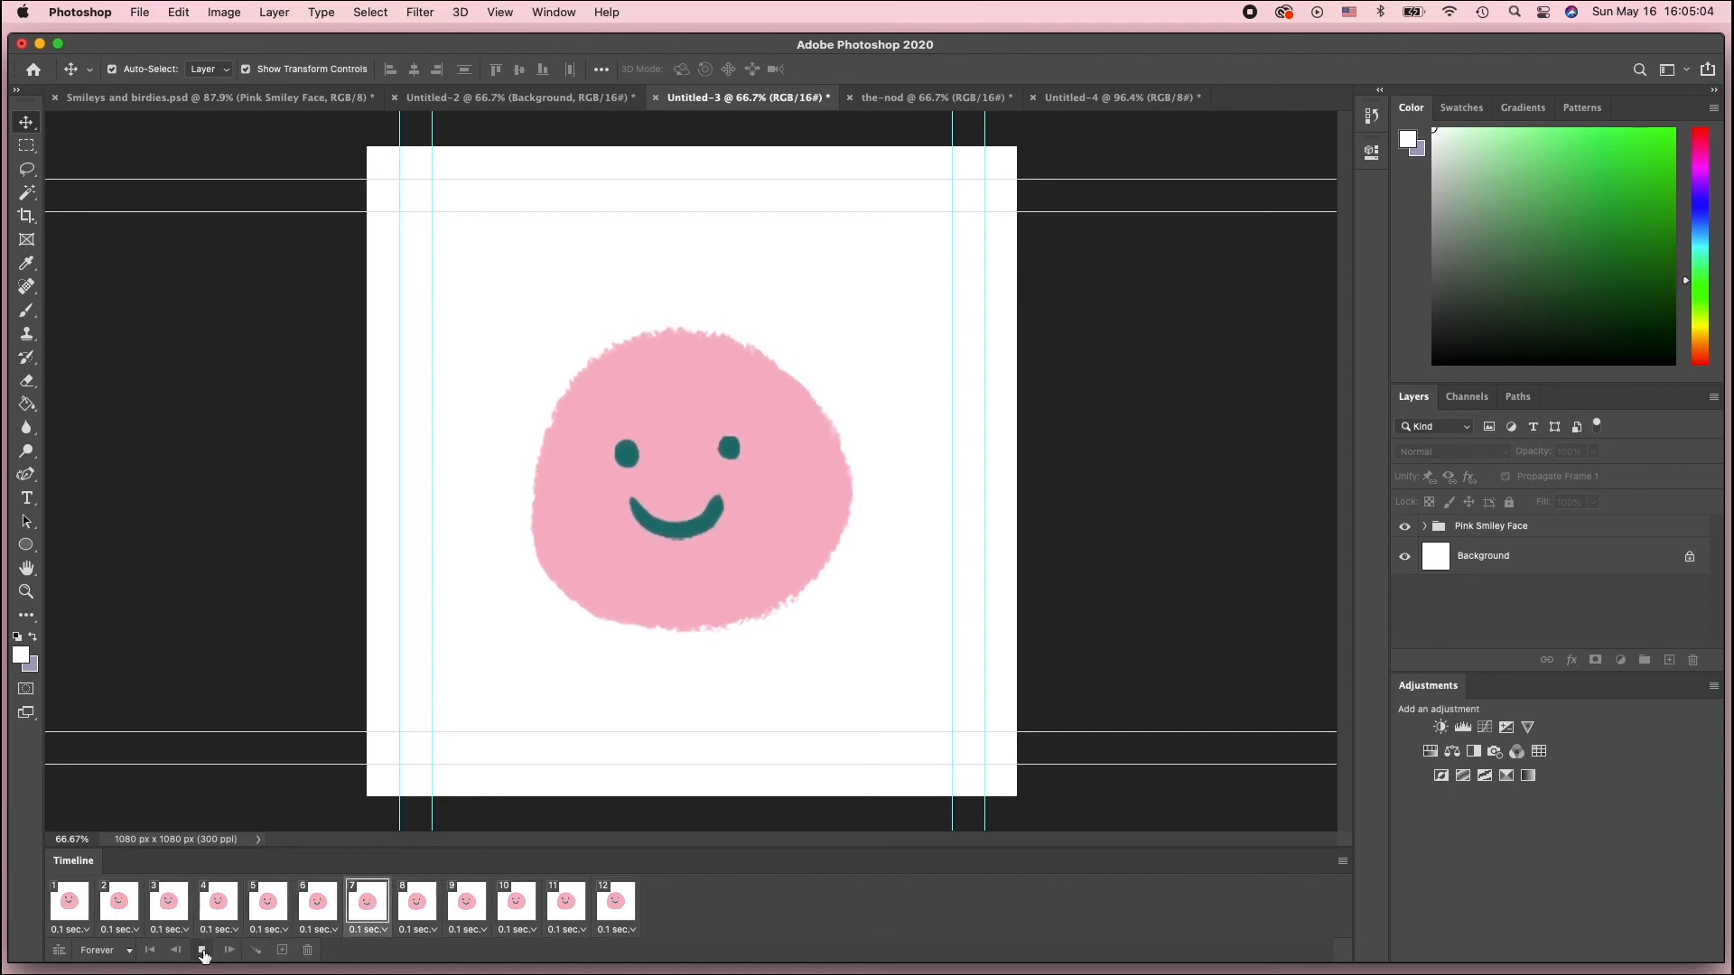
pyautogui.click(203, 951)
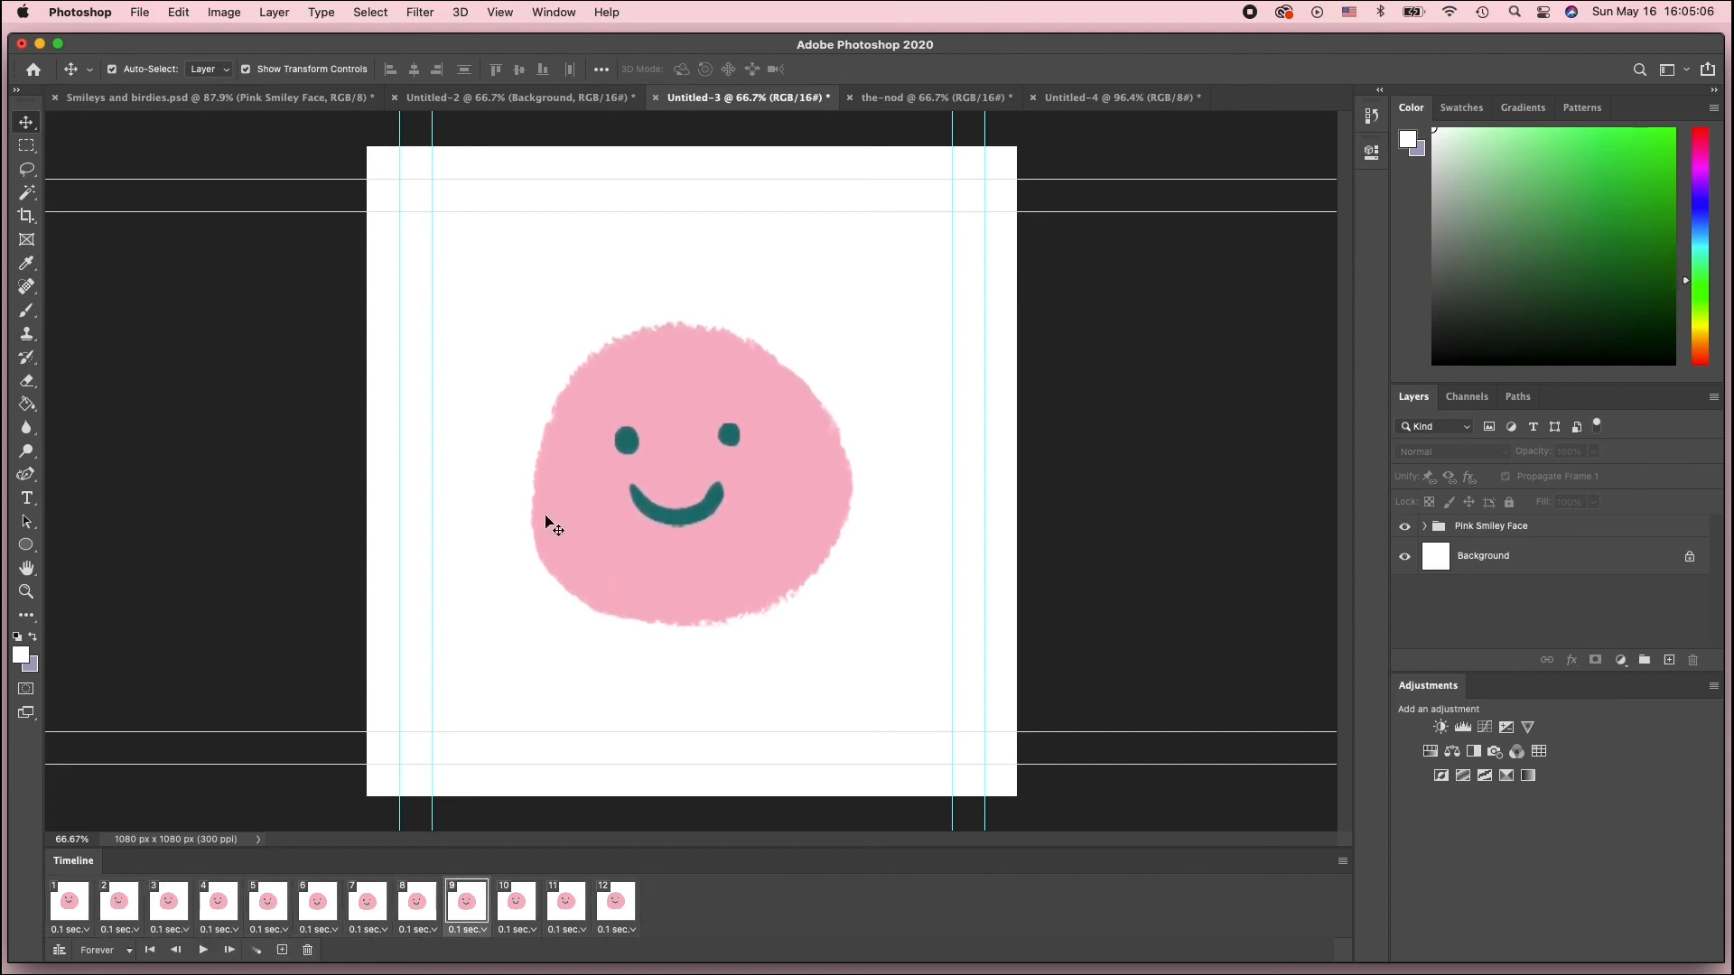
pyautogui.click(935, 101)
pyautogui.click(200, 954)
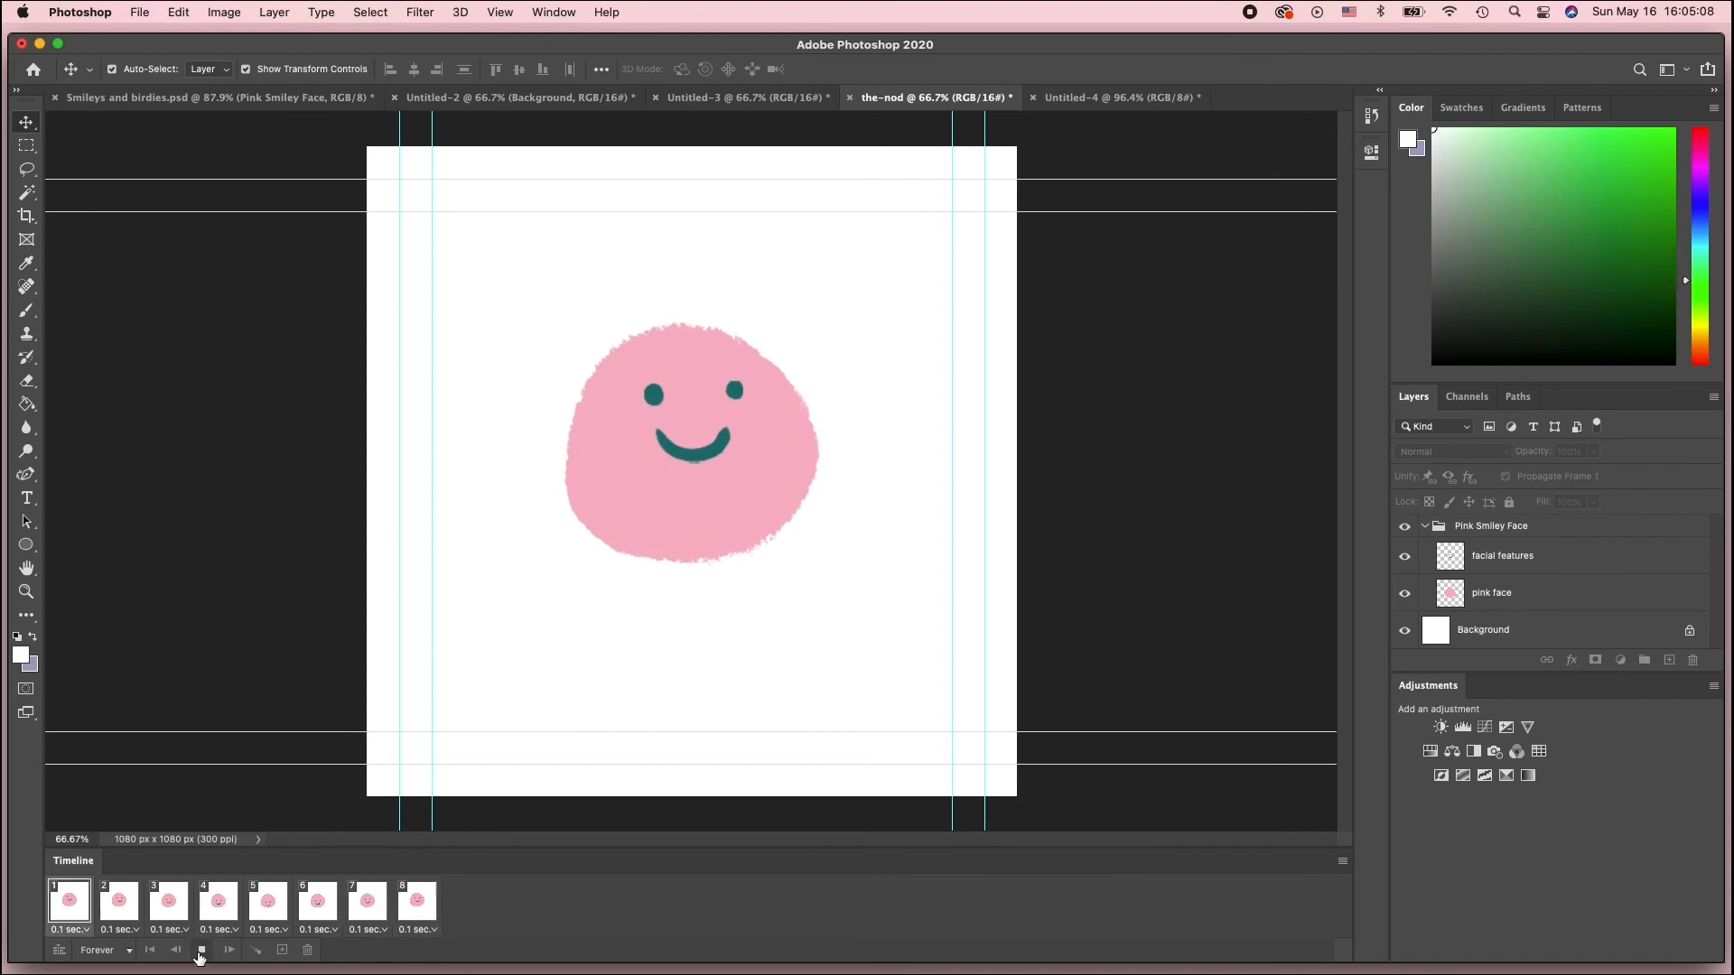
pyautogui.click(200, 954)
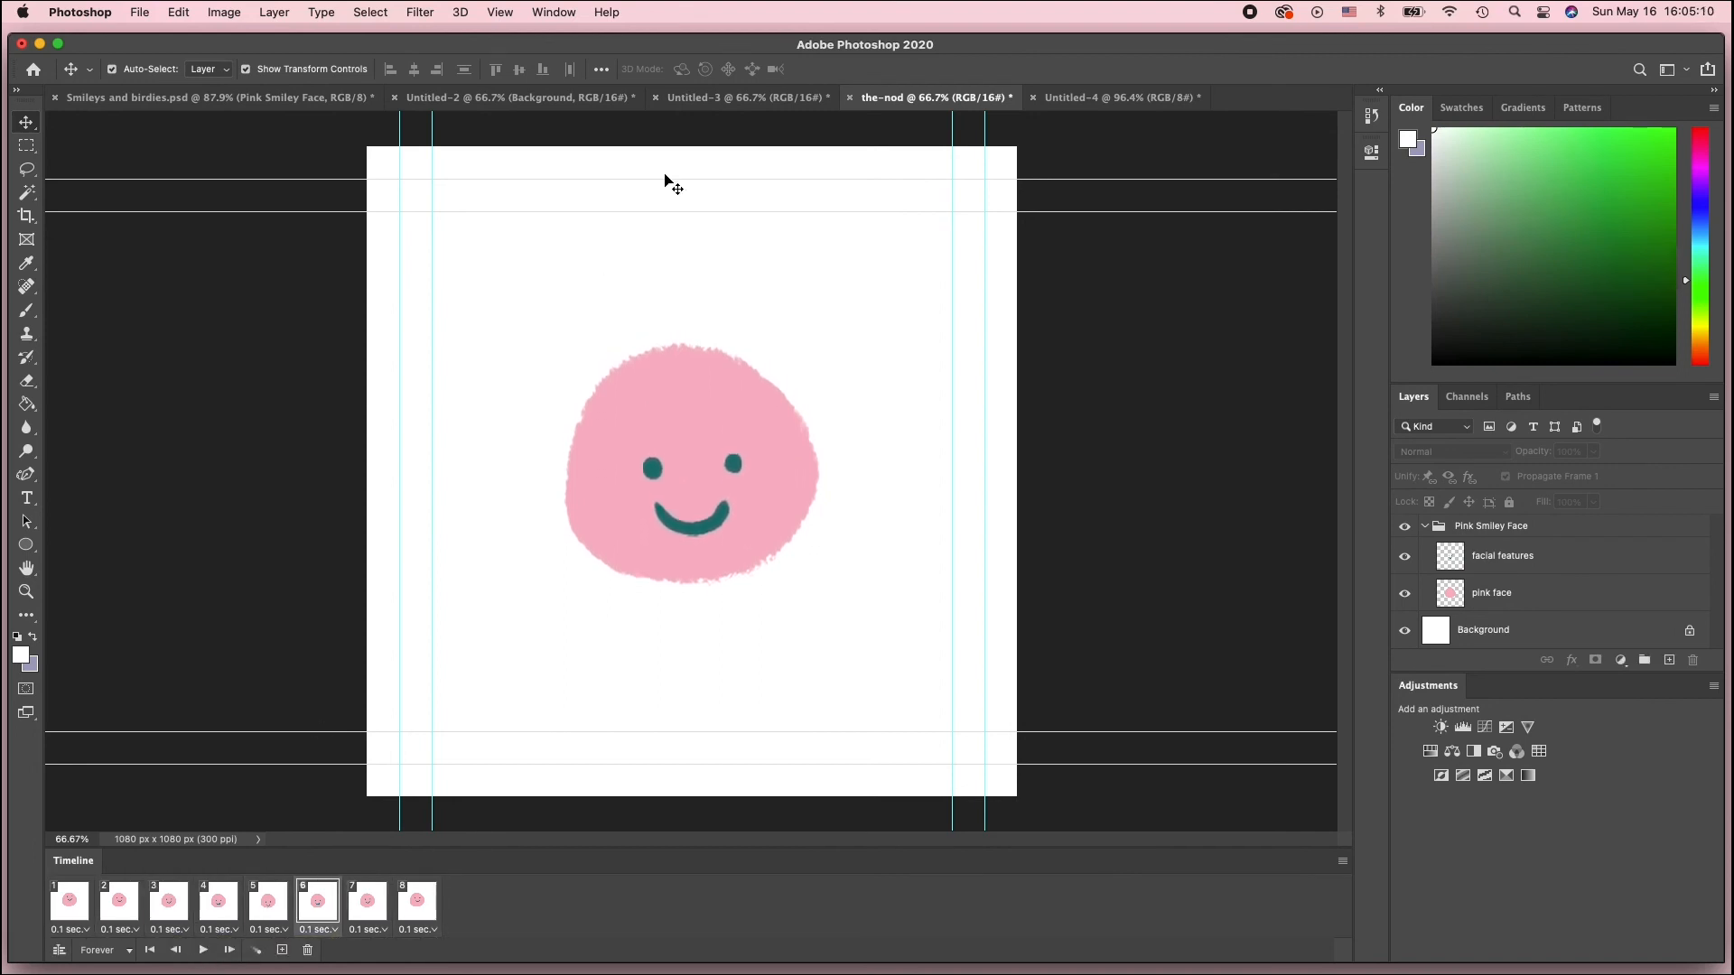
pyautogui.click(779, 97)
pyautogui.click(888, 100)
pyautogui.click(203, 951)
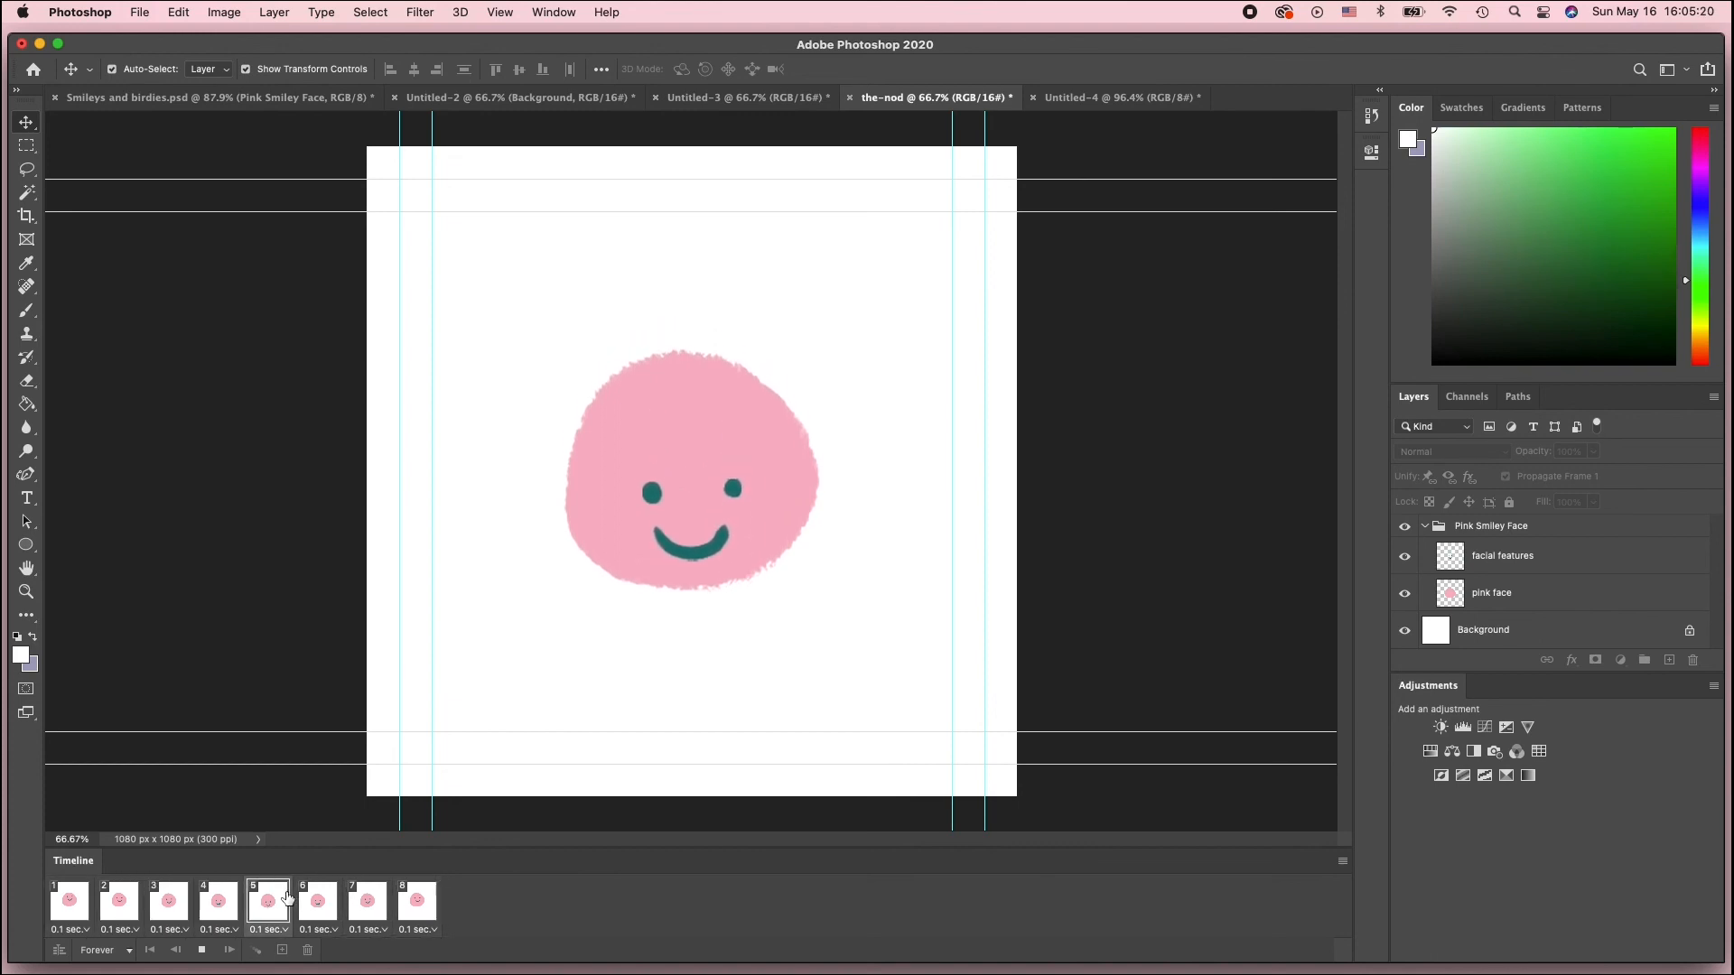
pyautogui.click(203, 951)
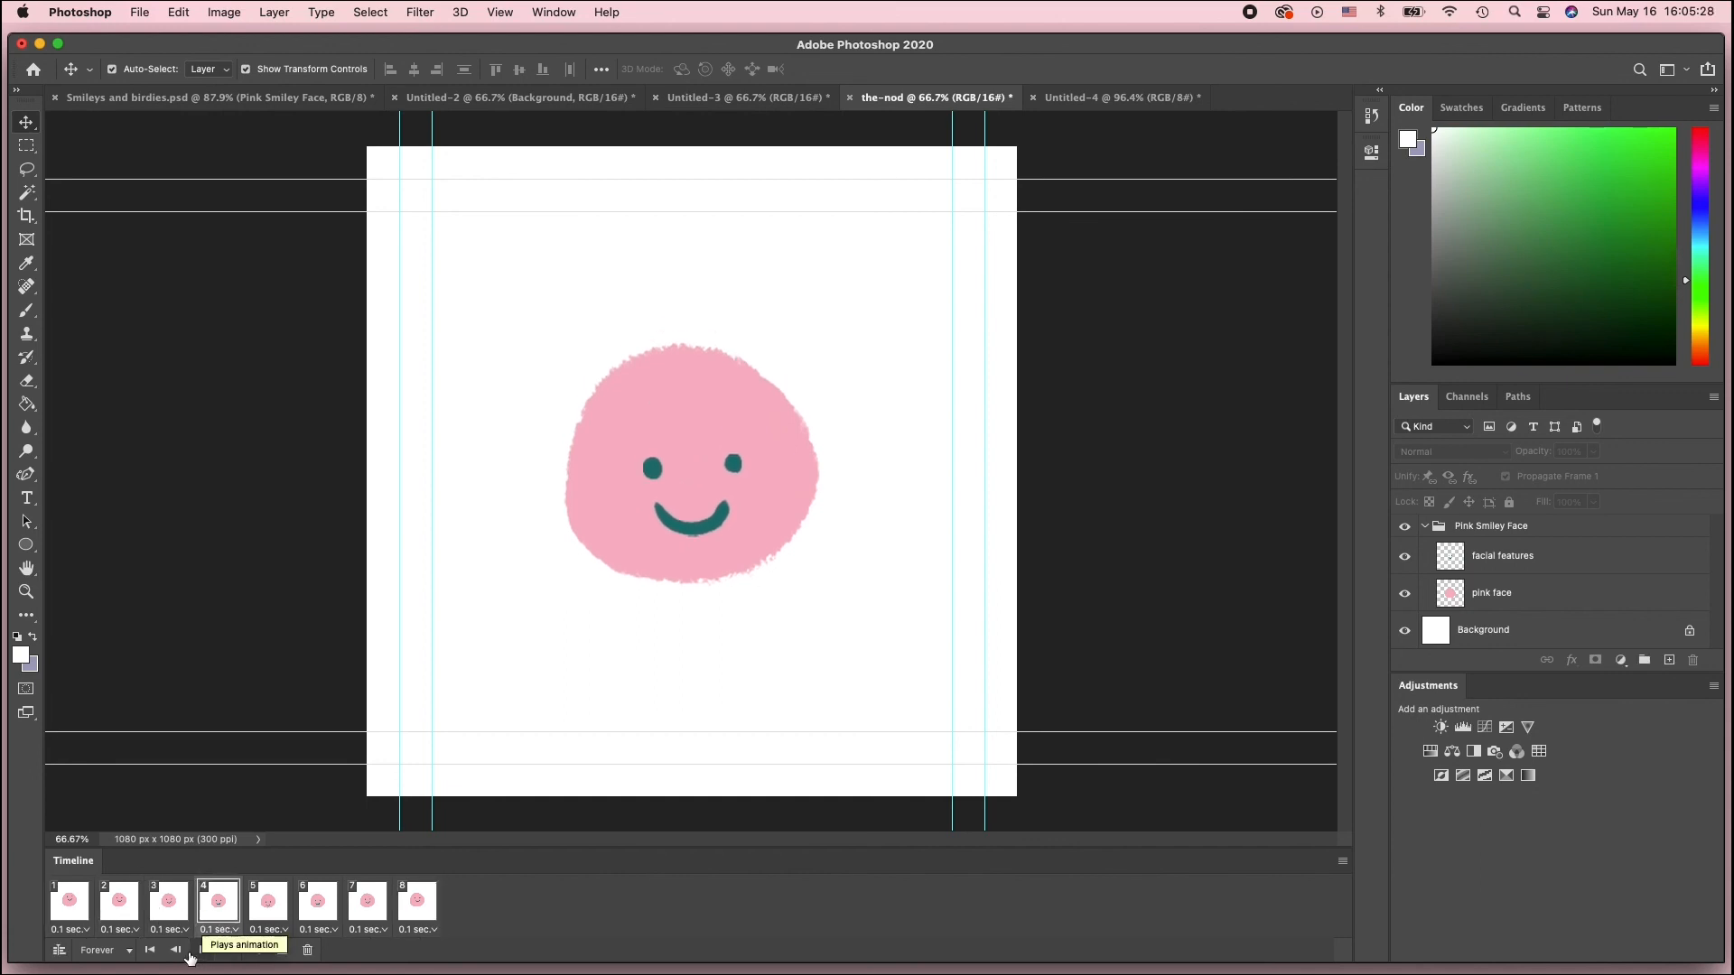
# Step through frames 1 to 8 of the-nod one by one, then play the animation again
pyautogui.click(66, 921)
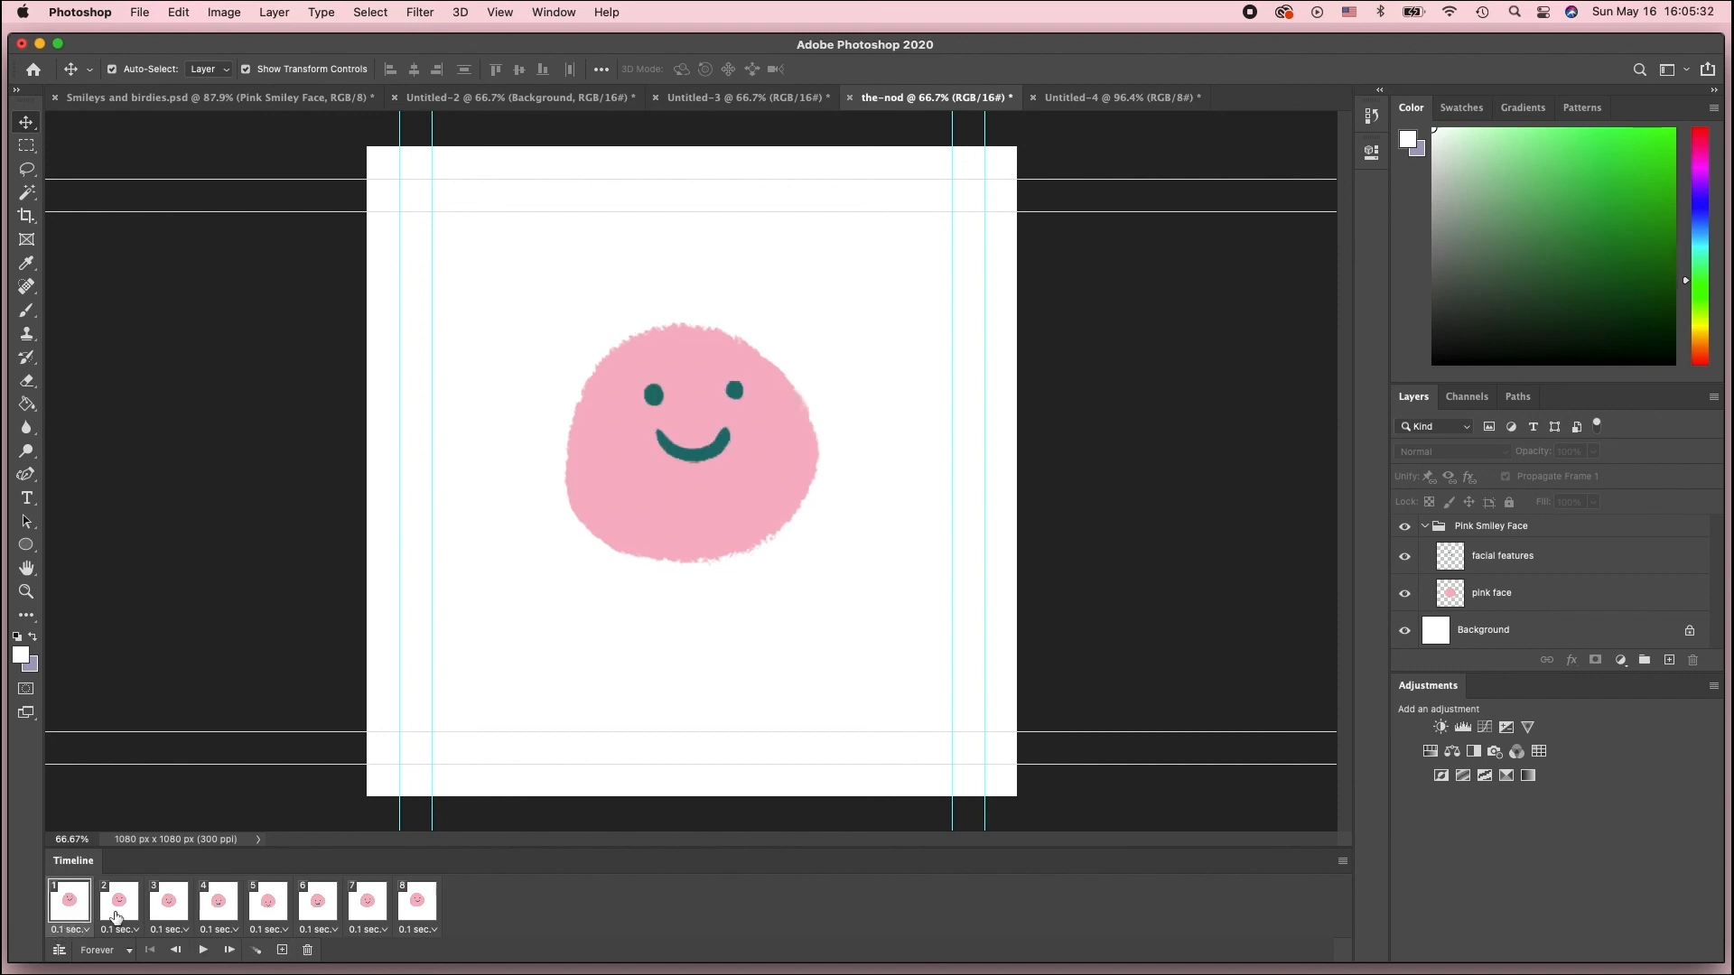
pyautogui.click(117, 918)
pyautogui.click(166, 914)
pyautogui.click(207, 915)
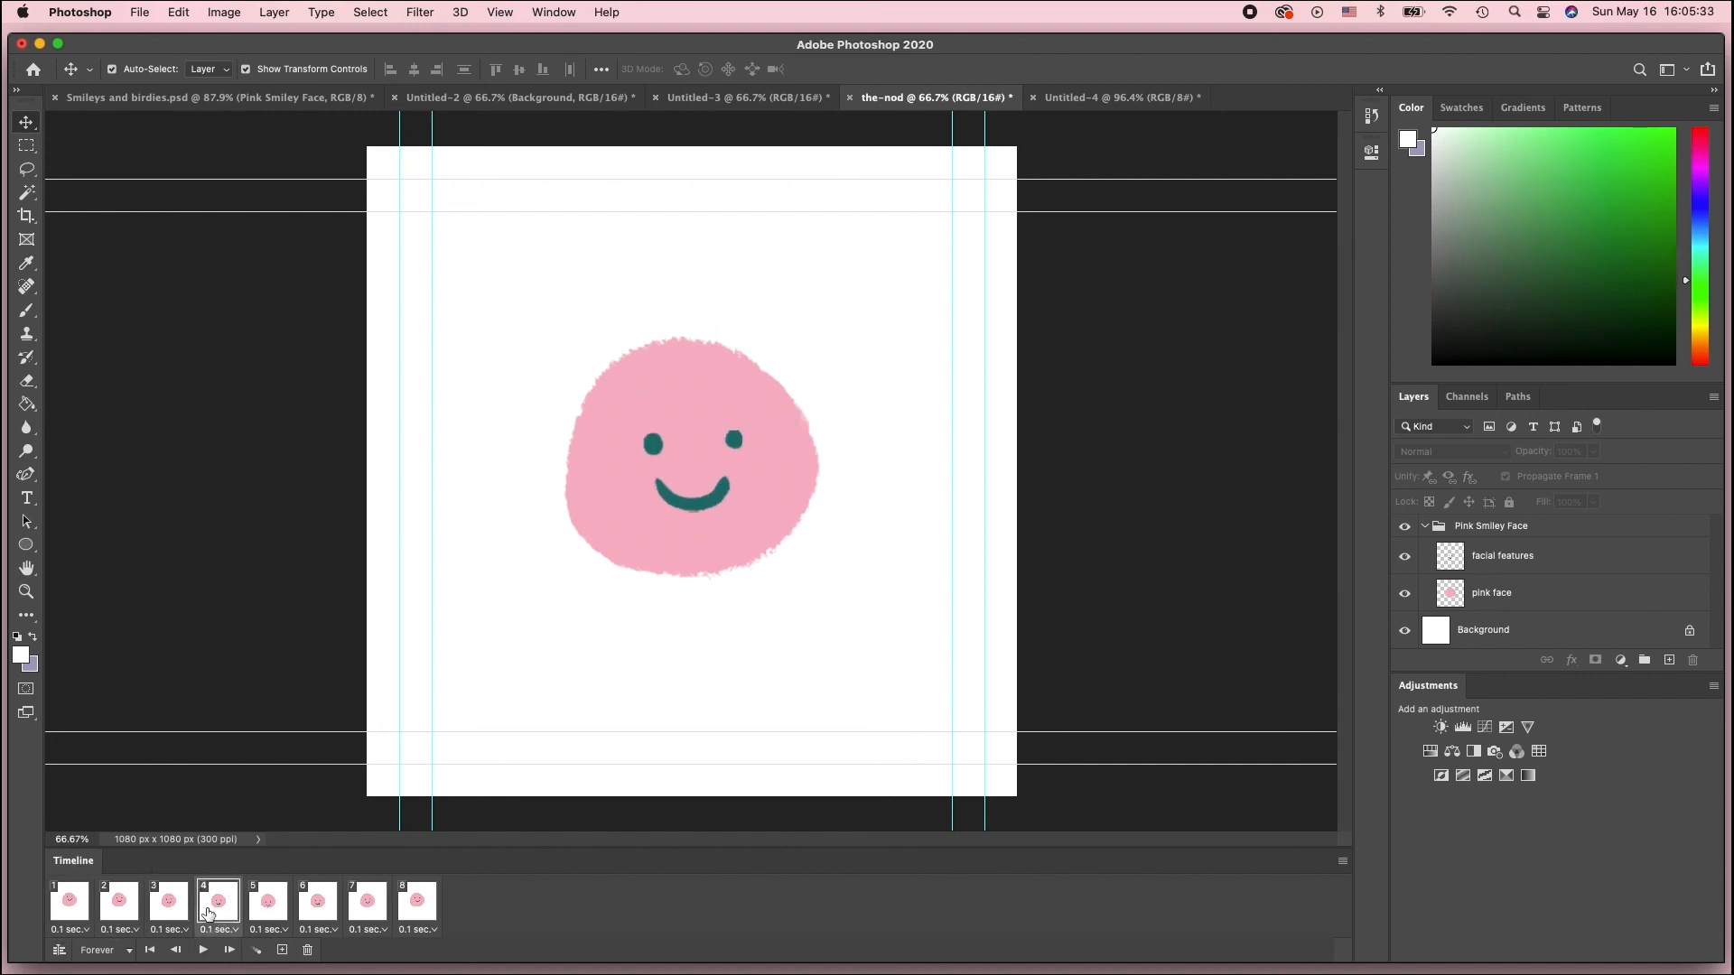
pyautogui.click(267, 912)
pyautogui.click(329, 910)
pyautogui.click(371, 909)
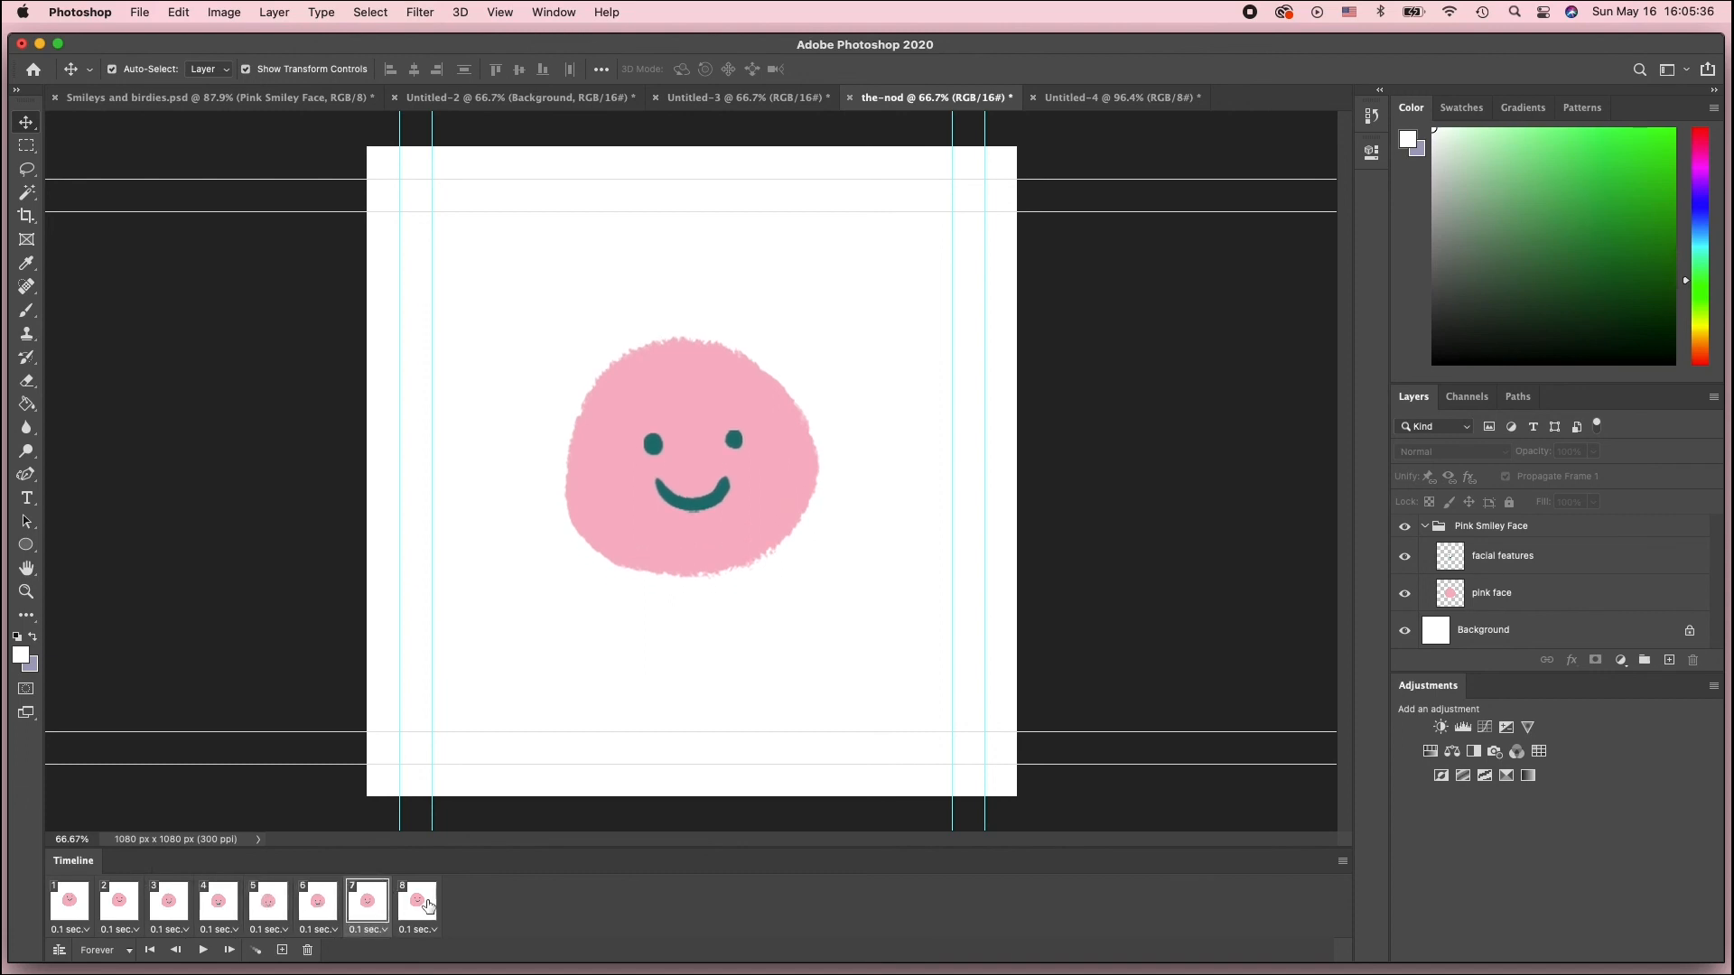
pyautogui.click(426, 907)
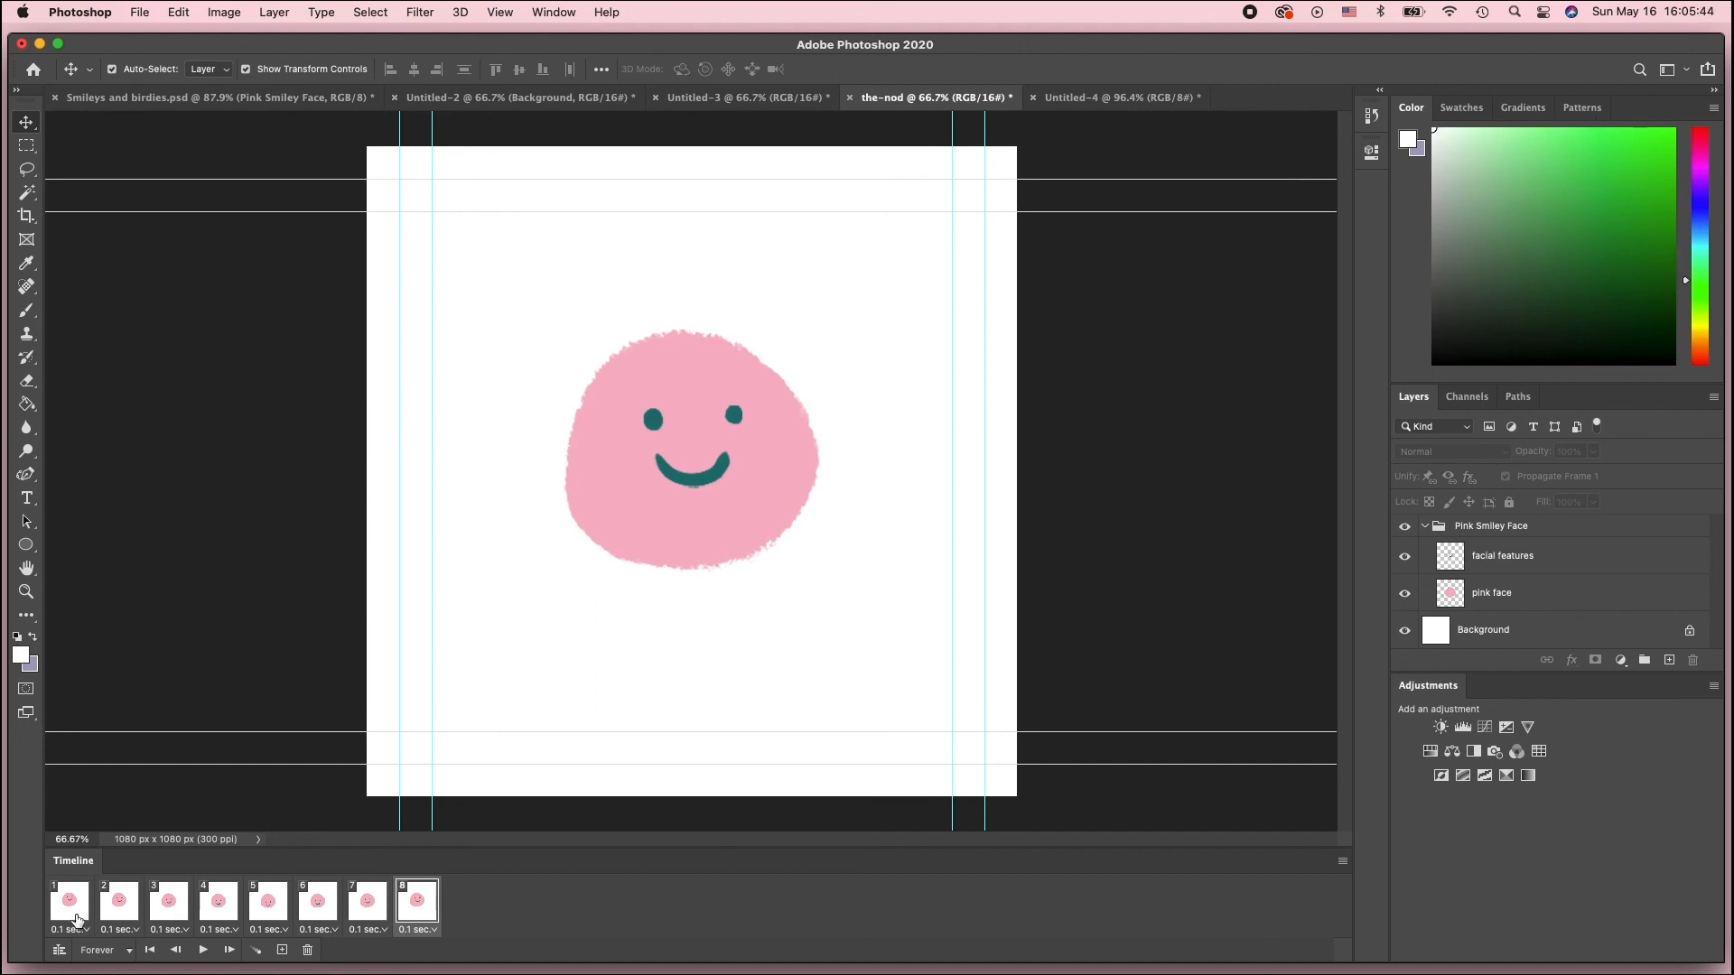
pyautogui.click(204, 950)
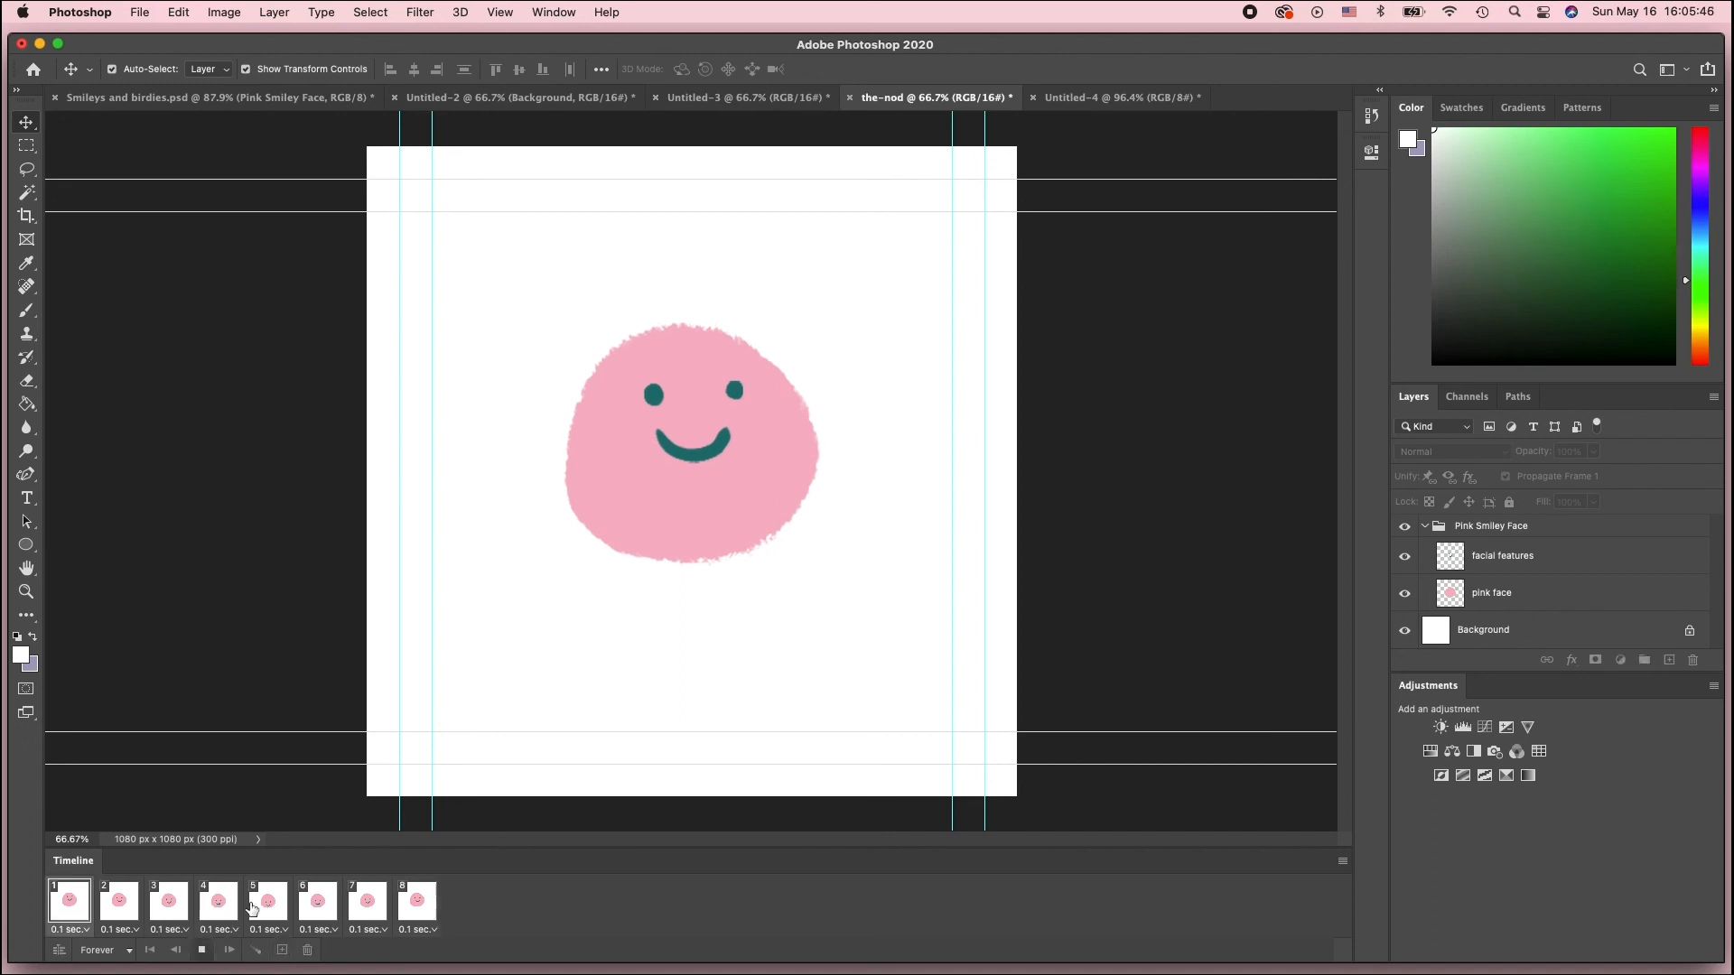